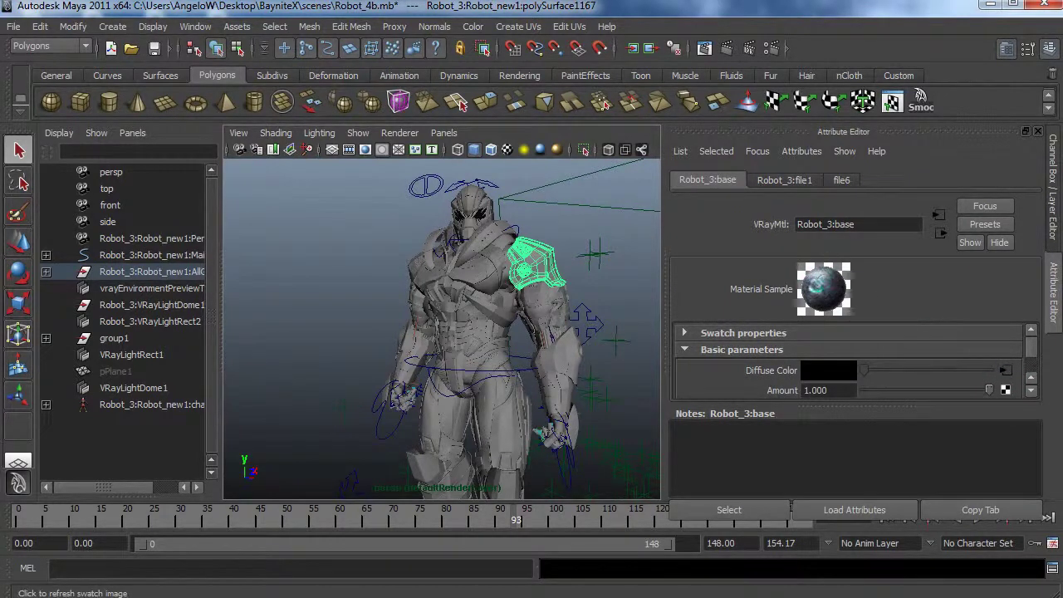
- Examine the robot model from behind, checking its back, waist and arms at several distances
left_click_drag(515, 286, 323, 323, "alt")
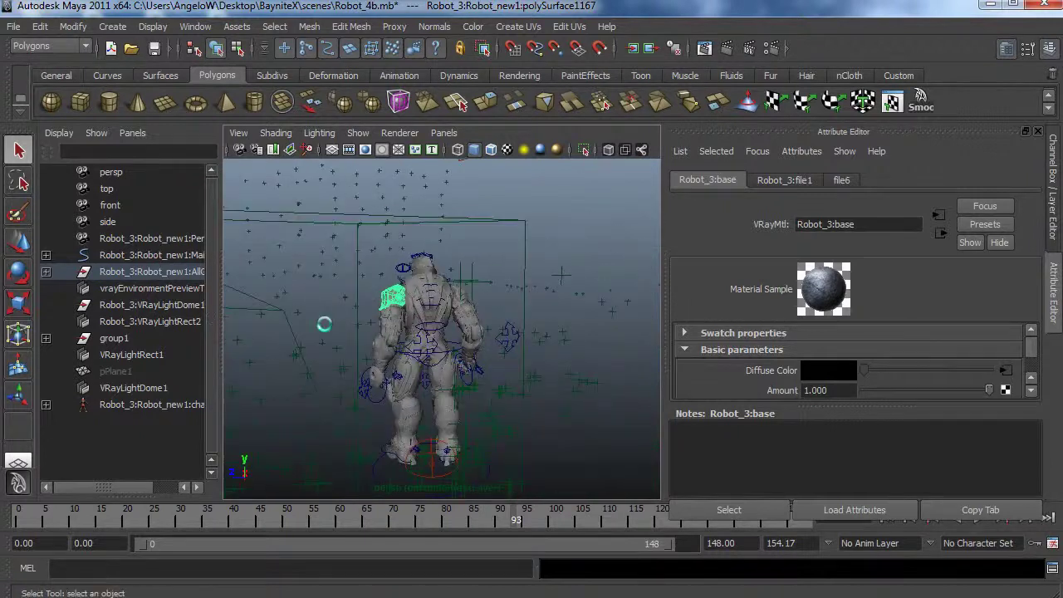
middle_click_drag(323, 323, 385, 299, "alt")
right_click_drag(385, 366, 463, 398, "alt")
middle_click_drag(463, 399, 461, 372, "alt")
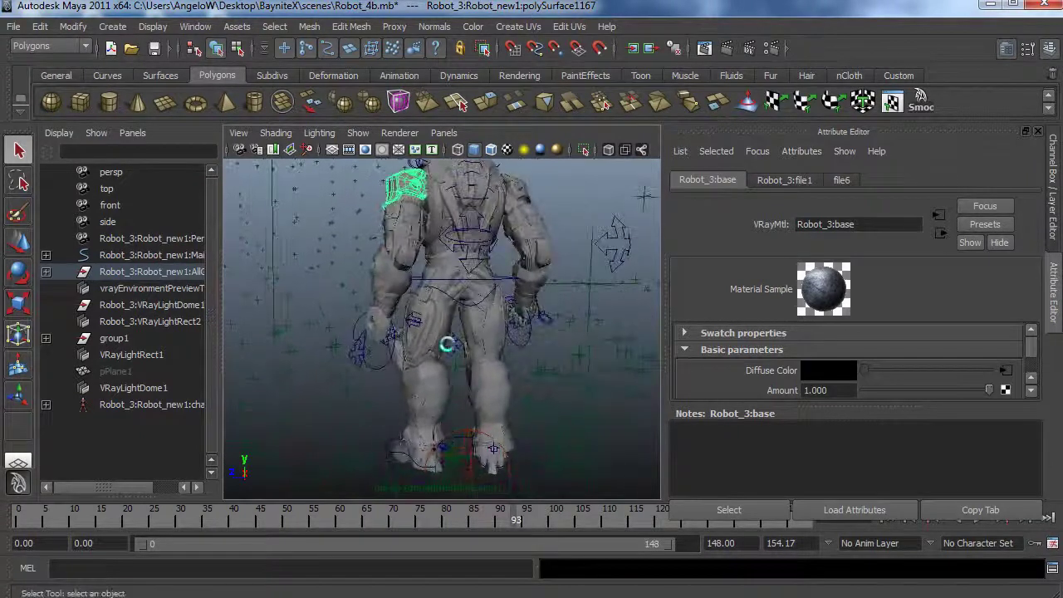
middle_click_drag(437, 217, 460, 297, "alt")
right_click_drag(460, 296, 589, 299, "alt")
middle_click_drag(589, 357, 565, 379, "alt")
left_click_drag(565, 380, 441, 386, "alt")
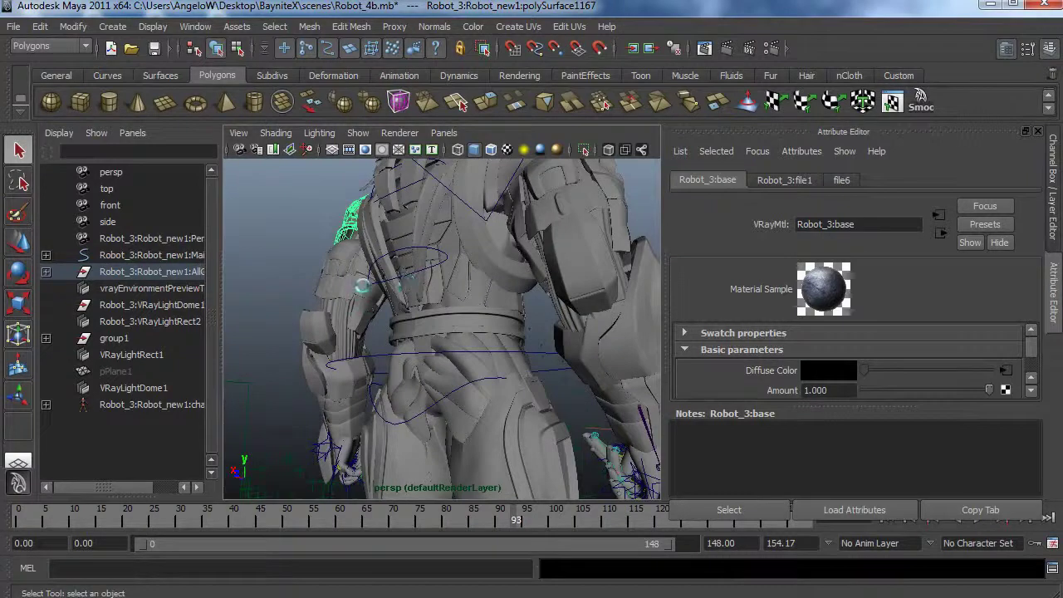
middle_click_drag(406, 249, 434, 297, "alt")
left_click_drag(434, 296, 494, 295, "alt")
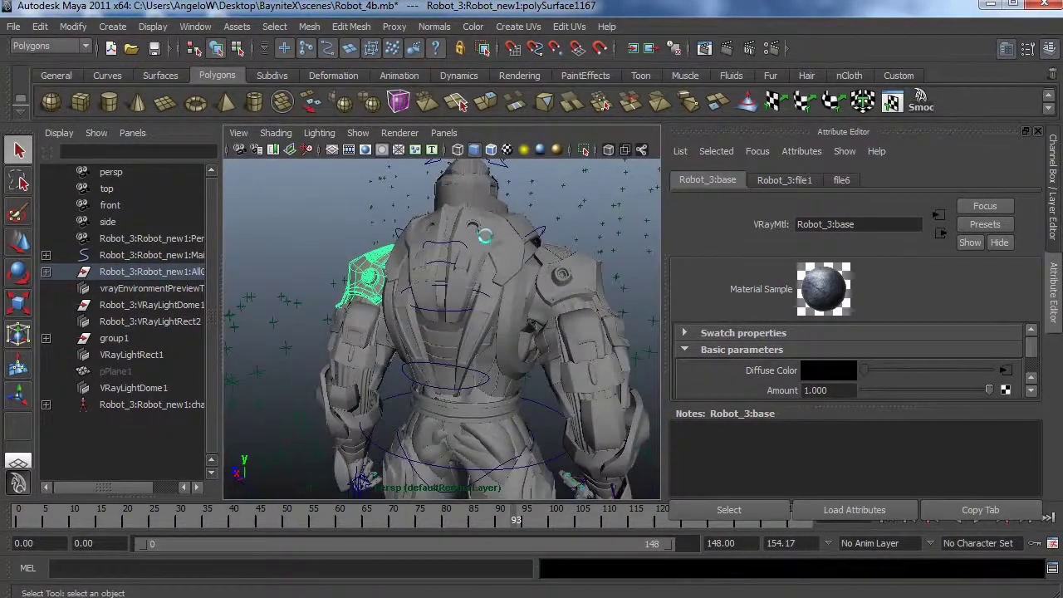
- Select the other shoulder armour plate and examine the robot's legs and feet from behind and from the side
left_click(406, 338)
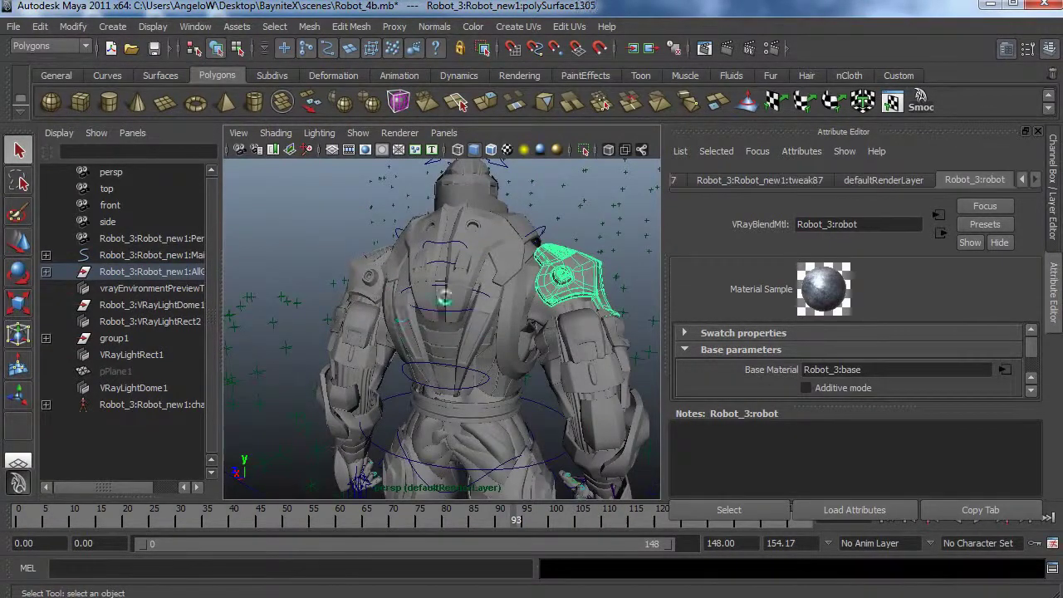
right_click_drag(514, 366, 458, 364, "alt")
middle_click_drag(459, 364, 446, 252, "alt")
left_click_drag(474, 360, 517, 342, "alt")
middle_click_drag(516, 341, 533, 299, "alt")
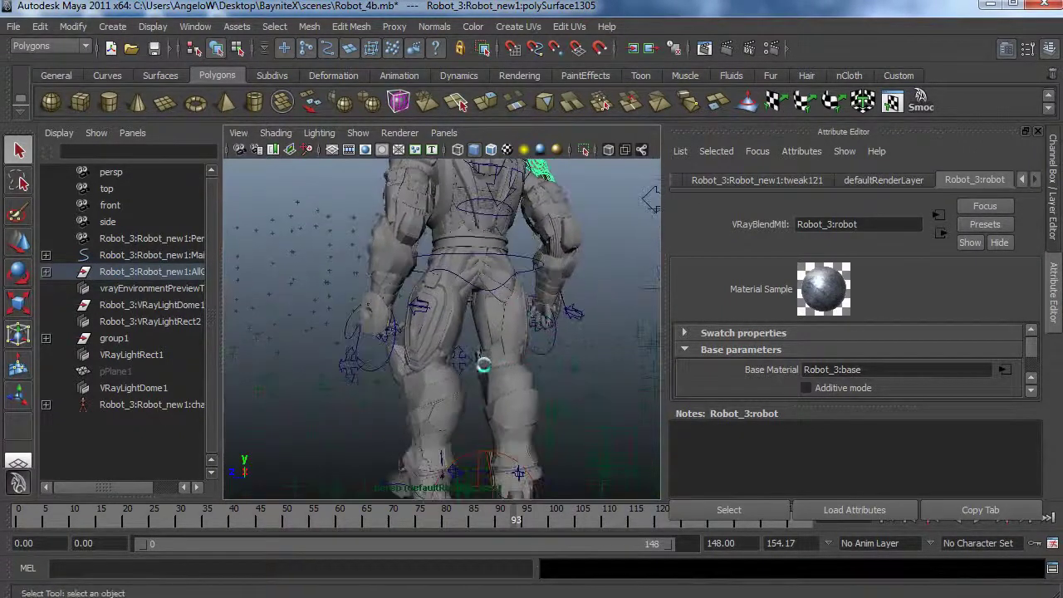
left_click_drag(523, 334, 546, 371, "alt")
middle_click_drag(429, 303, 391, 350, "alt")
middle_click_drag(399, 411, 415, 357, "alt")
left_click_drag(417, 358, 513, 382, "alt")
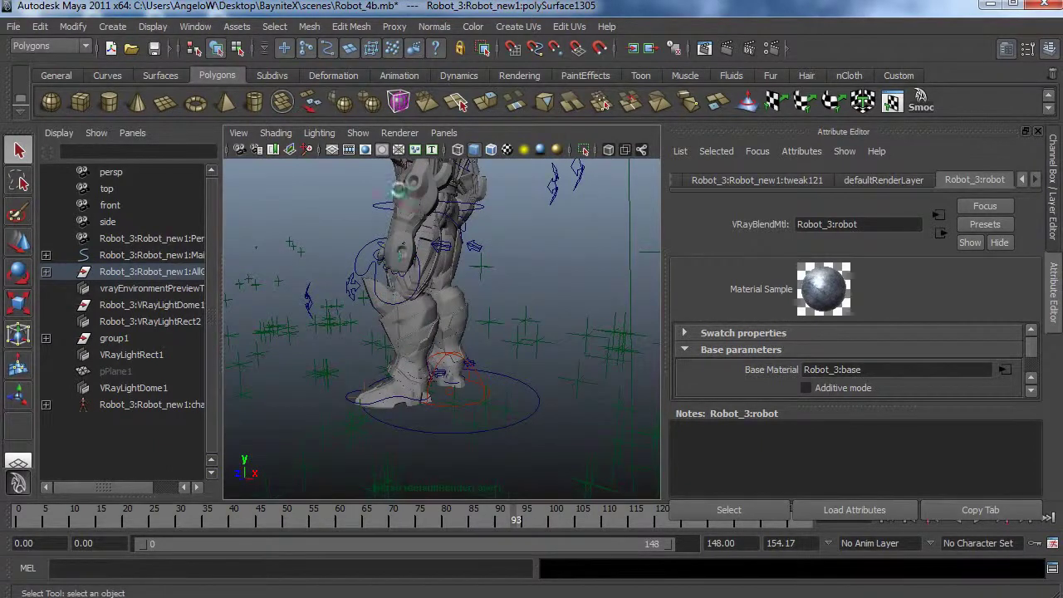
middle_click_drag(482, 392, 479, 371, "alt")
right_click_drag(479, 370, 529, 365, "alt")
left_click_drag(529, 365, 564, 381, "alt")
- Select VRayLightDome1 at the robot's feet and review its basic parameters, including the intensity multiplier
left_click(508, 371)
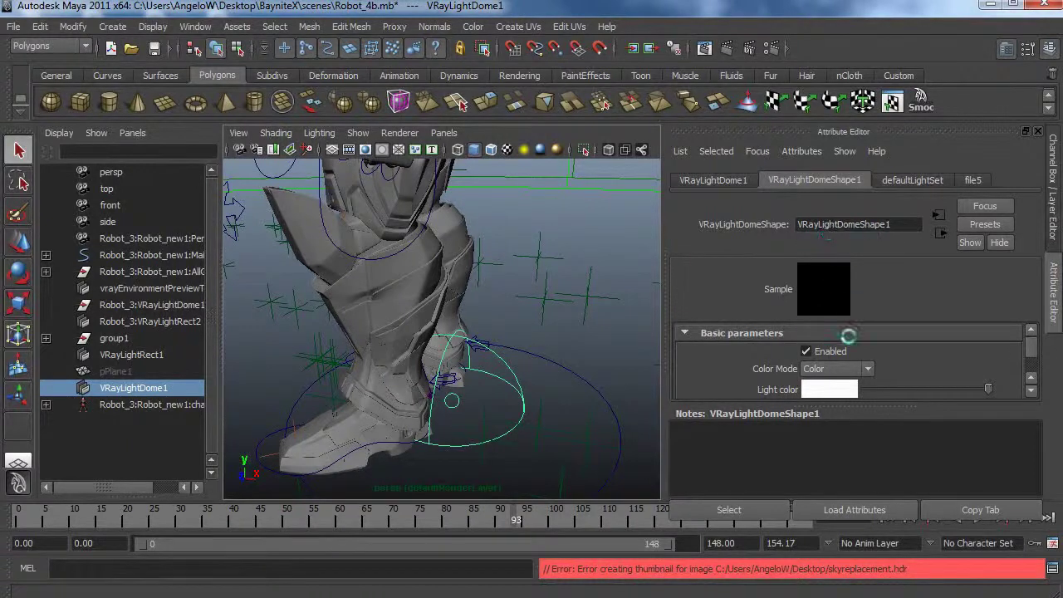
scroll(847, 335, "down", 3)
left_click_drag(451, 368, 428, 309, "alt")
middle_click_drag(428, 309, 403, 337, "alt")
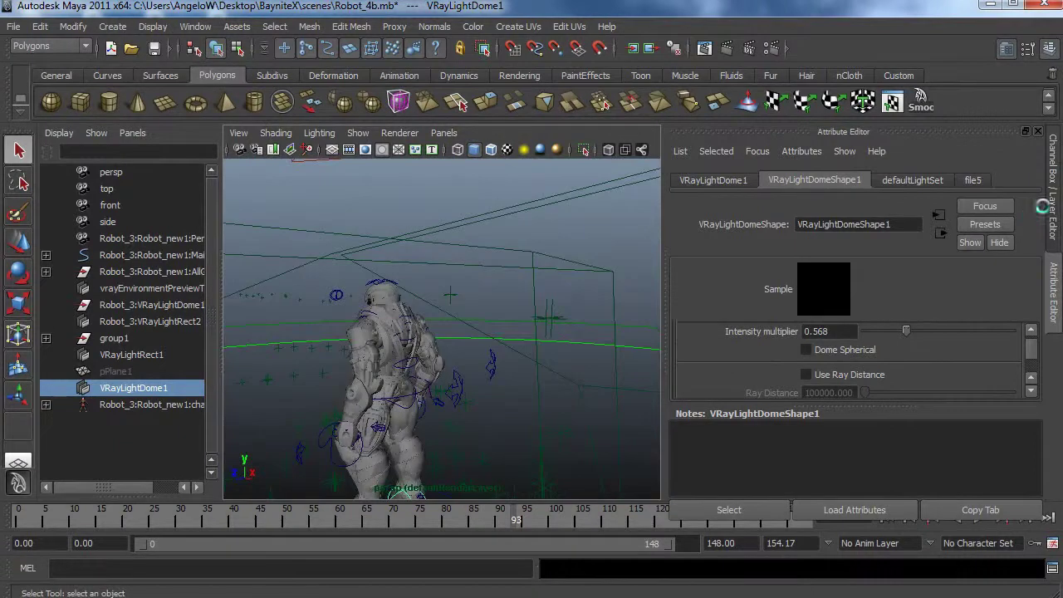
- Show the scene's render layers and view the whole robot together with the dome light
left_click(1052, 200)
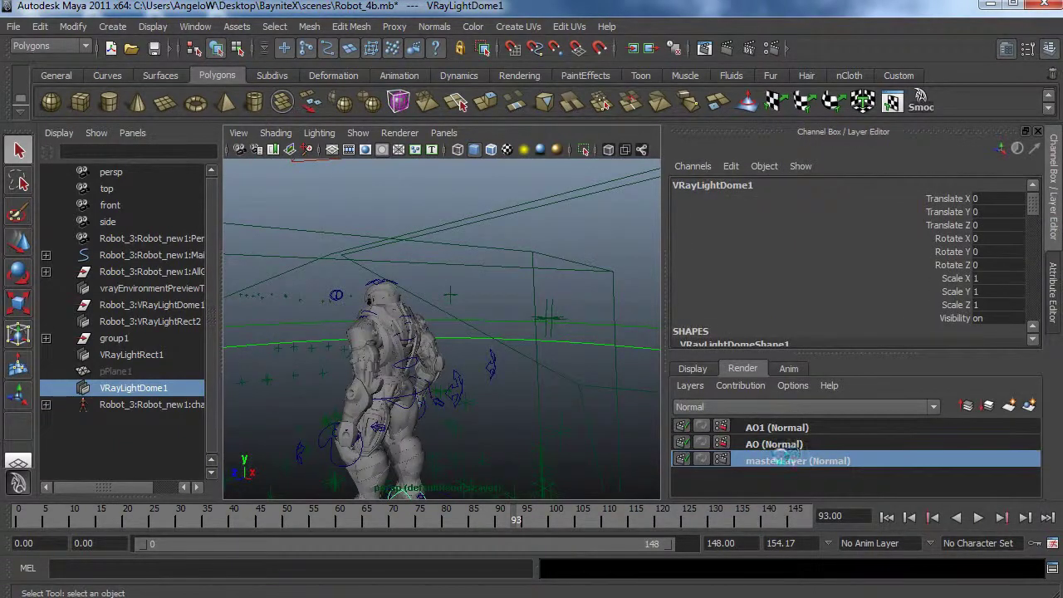
middle_click_drag(507, 374, 498, 292, "alt")
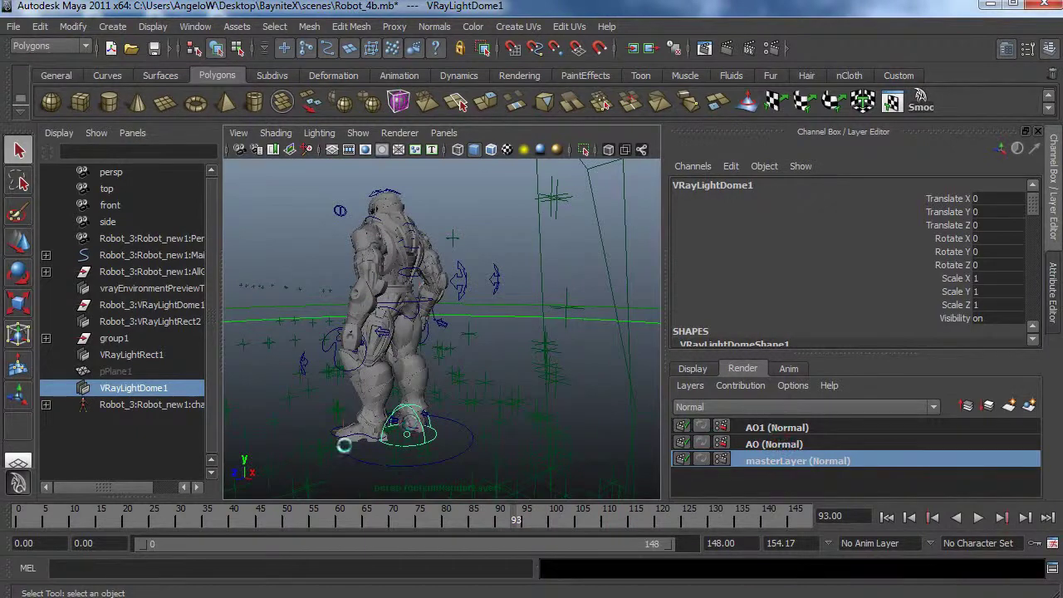
left_click_drag(421, 341, 503, 280, "alt")
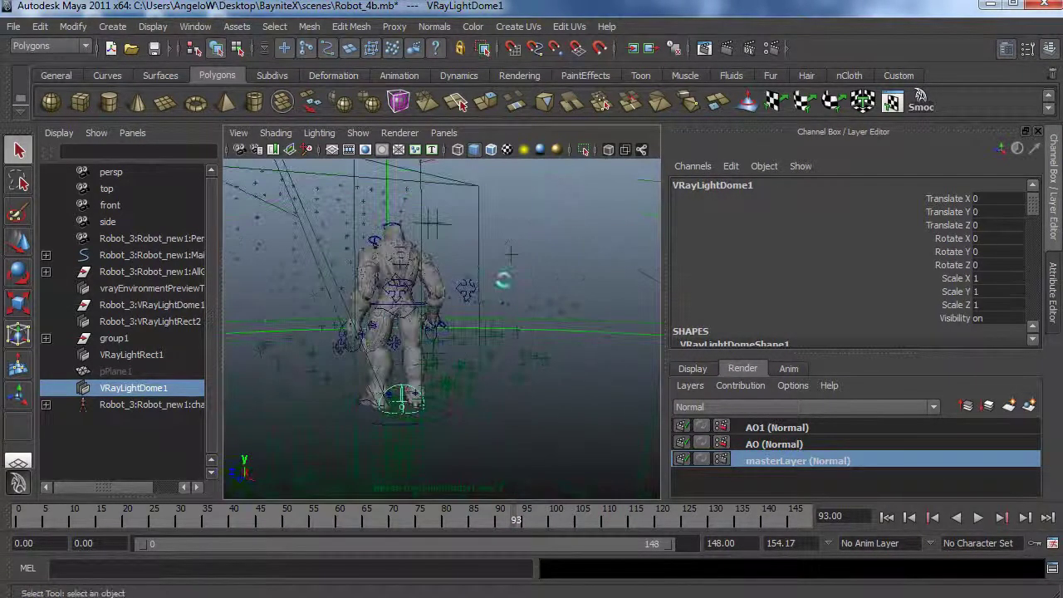
- Switch to the lesson1.nk script in Nuke and examine the node graph around the WriteGeo1 and LightWrap3 nodes
left_click(216, 596)
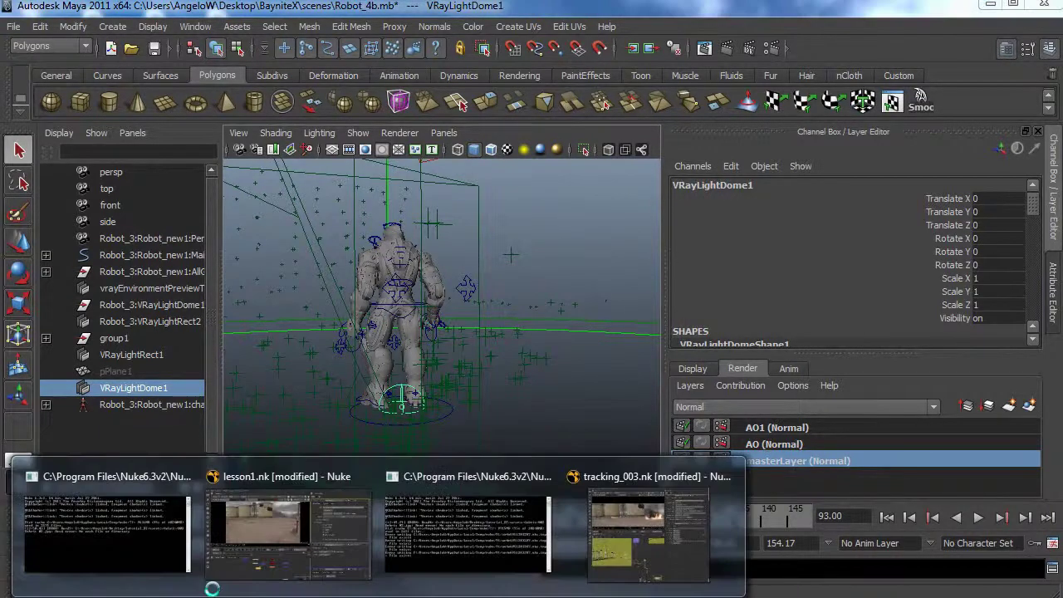
left_click(287, 531)
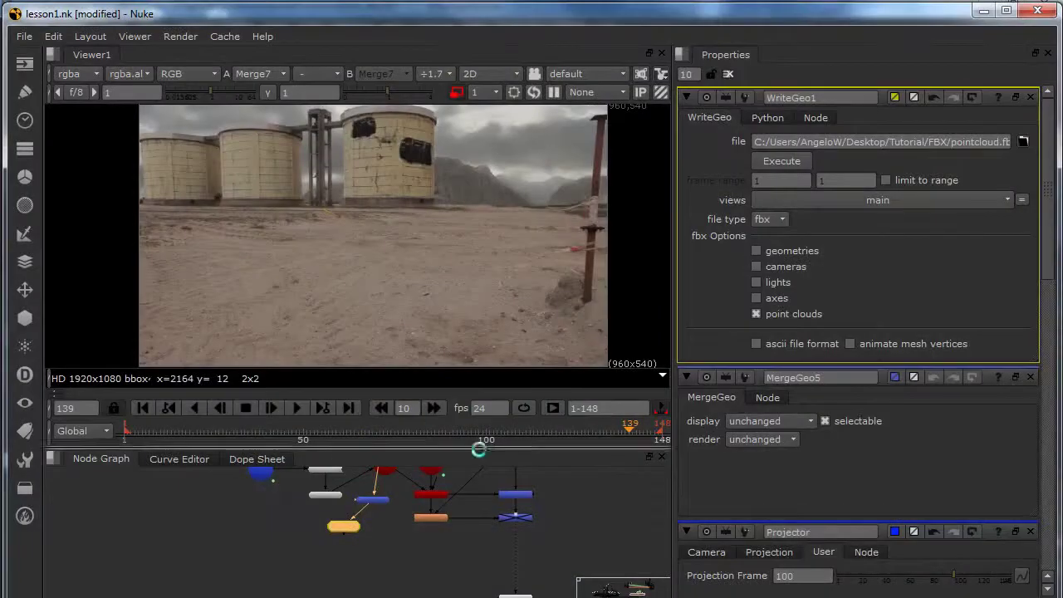
scroll(402, 512, "up", 5)
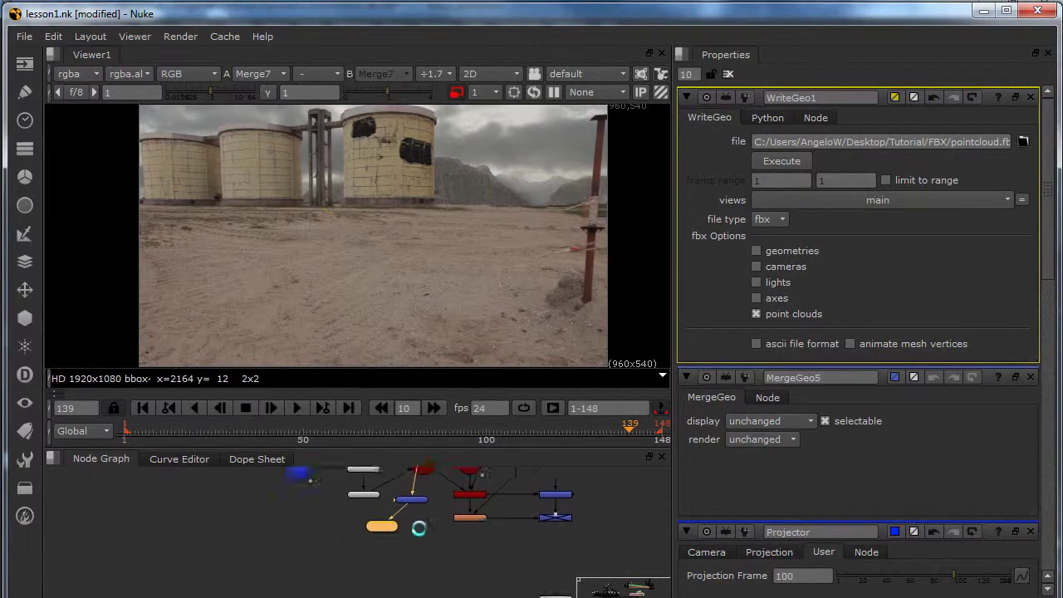
left_click_drag(402, 512, 414, 520)
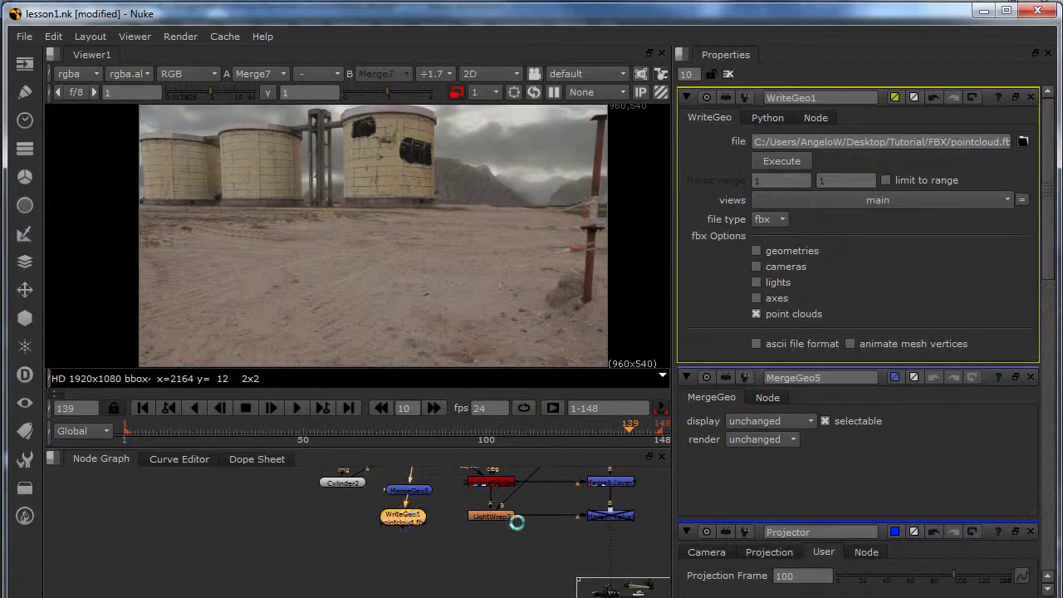
middle_click_drag(516, 534, 490, 491)
scroll(462, 523, "down", 5)
scroll(463, 531, "up", 3)
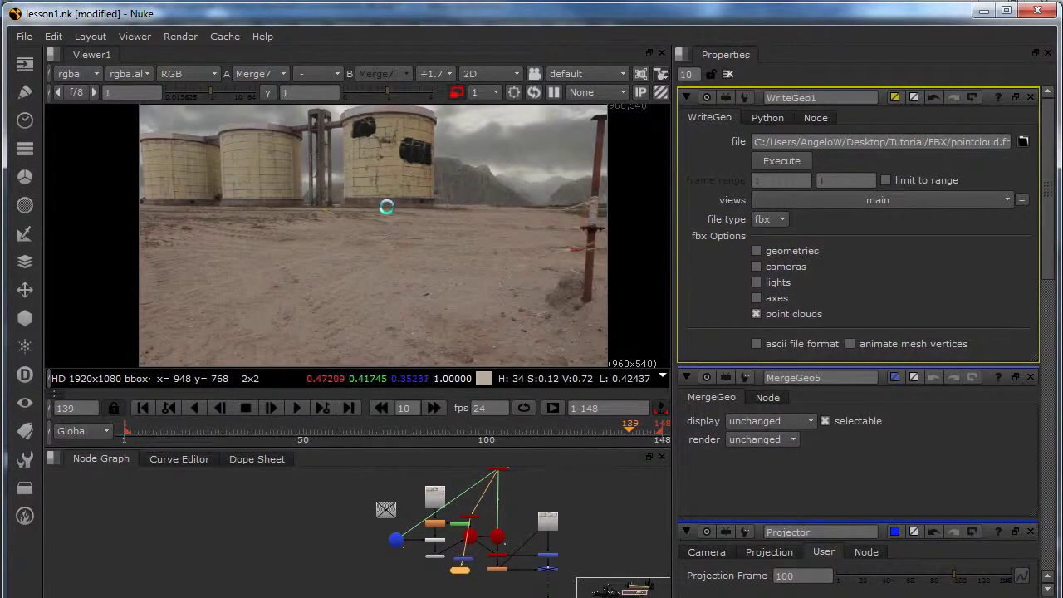
middle_click_drag(439, 548, 428, 401)
scroll(465, 501, "up", 1)
middle_click_drag(451, 505, 460, 594)
scroll(470, 526, "up", 1)
- Clone the ScanlineRender node and connect the clone's cam input to the camera node
left_click(471, 532)
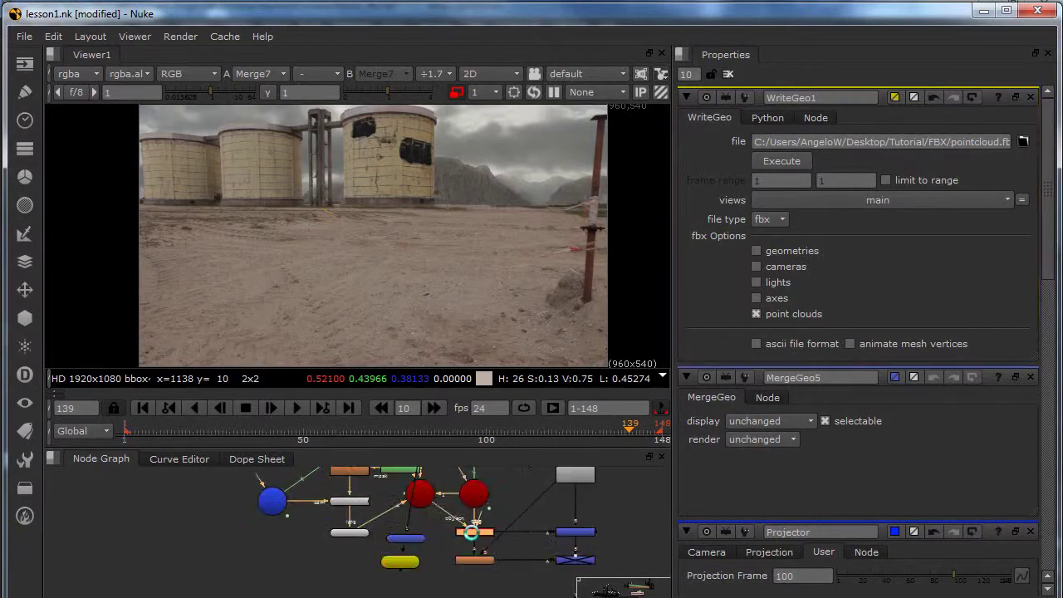
left_click(309, 566)
key("ctrl+v")
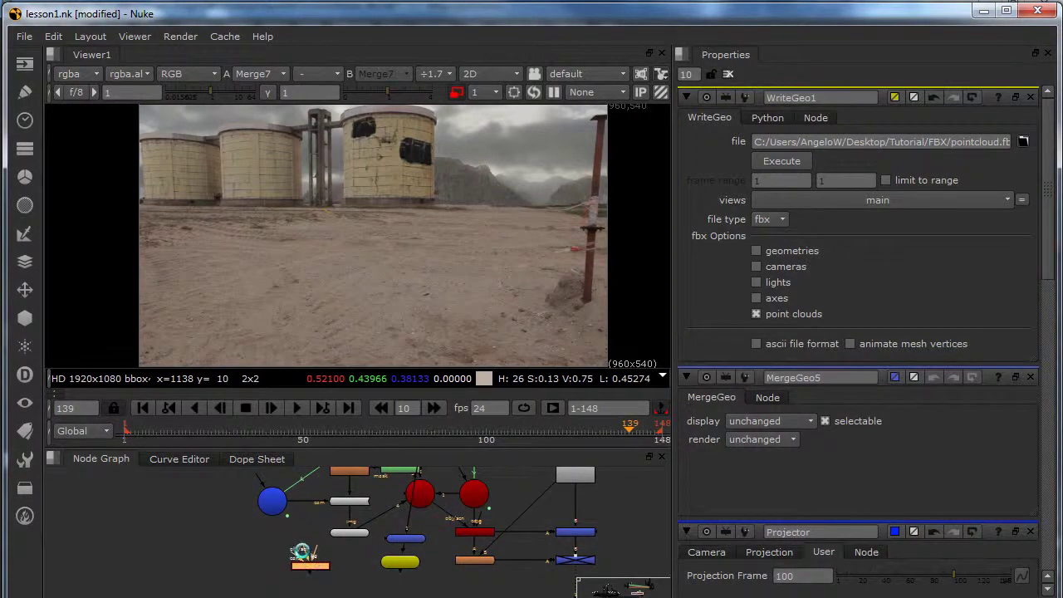
scroll(302, 552, "up", 1)
left_click_drag(318, 561, 496, 524)
key("alt+k")
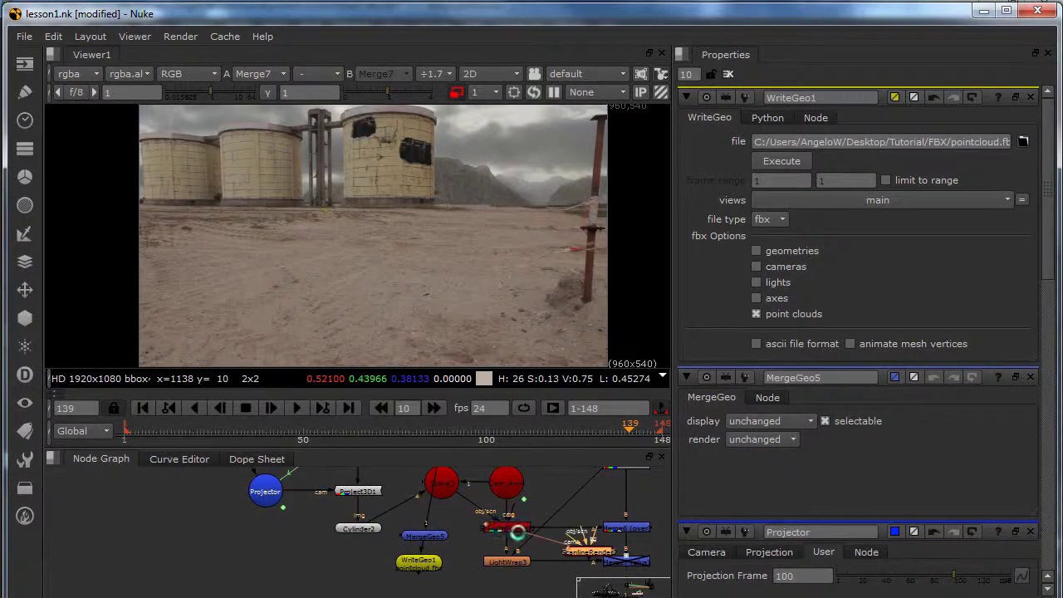
left_click_drag(596, 558, 507, 484)
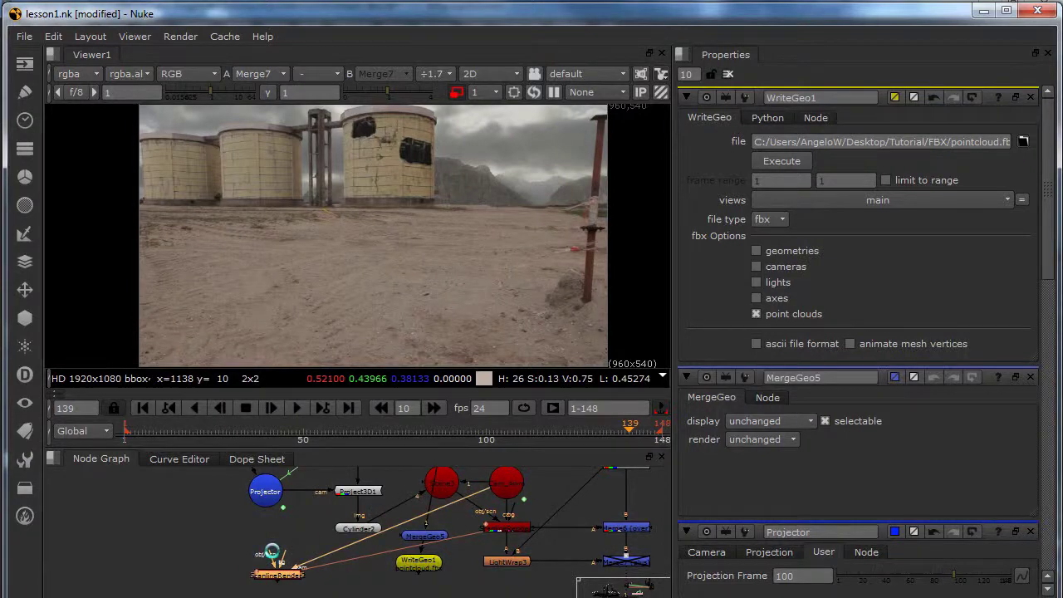
- Connect the cloned ScanlineRender's obj/scn input to the incoming scene wire through a dot
scroll(278, 555, "down", 1)
left_click_drag(278, 555, 301, 476, "alt")
key("super")
left_click(382, 514)
left_click_drag(284, 514, 297, 518, "alt")
scroll(297, 518, "down", 2)
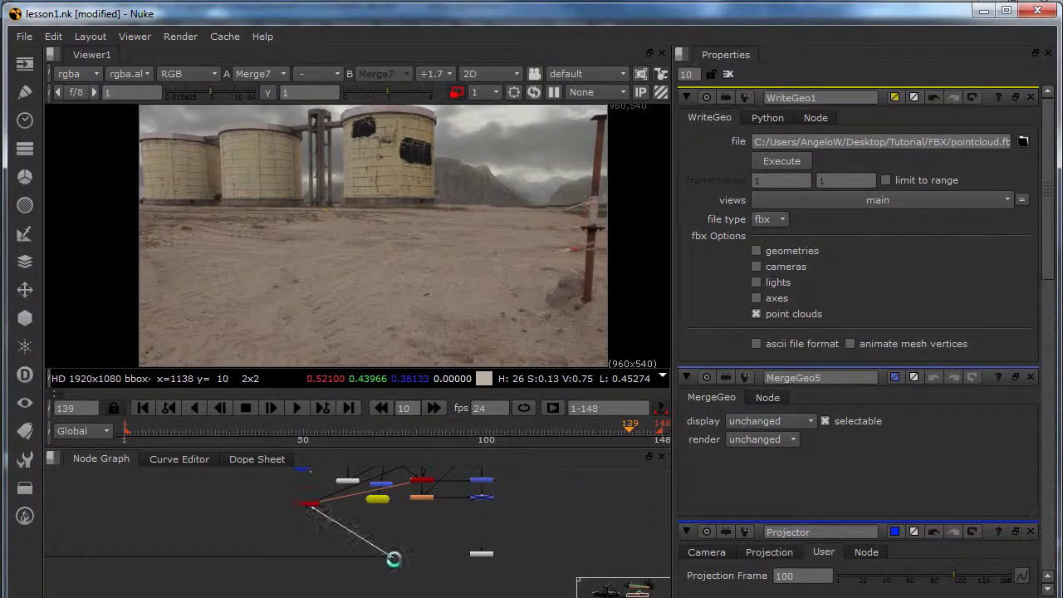
- Place the cloned ScanlineRender below WriteGeo1 and display its output in the viewer
left_click(482, 553)
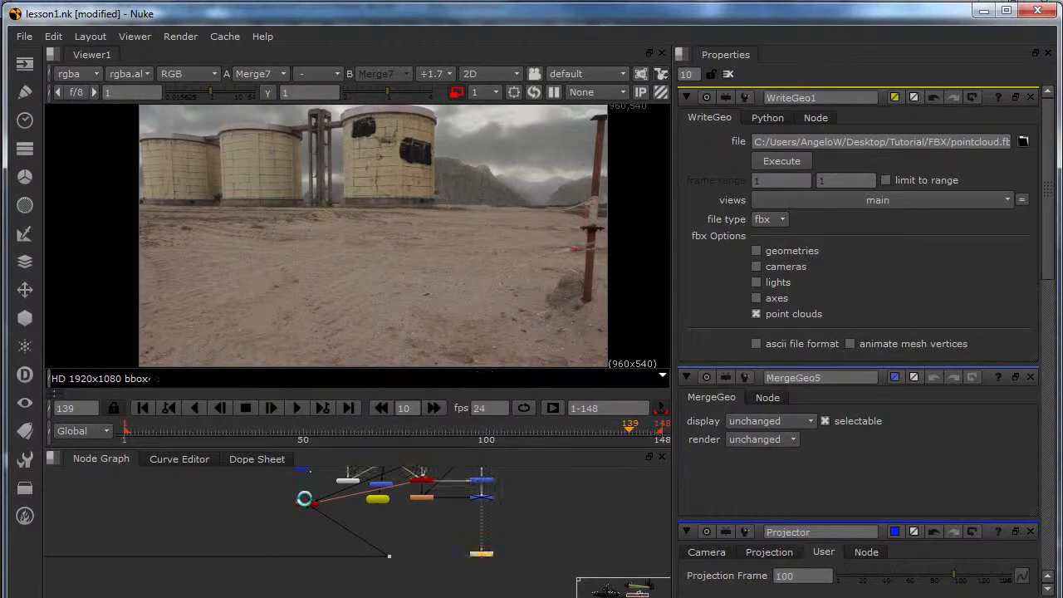
scroll(306, 517, "up", 5)
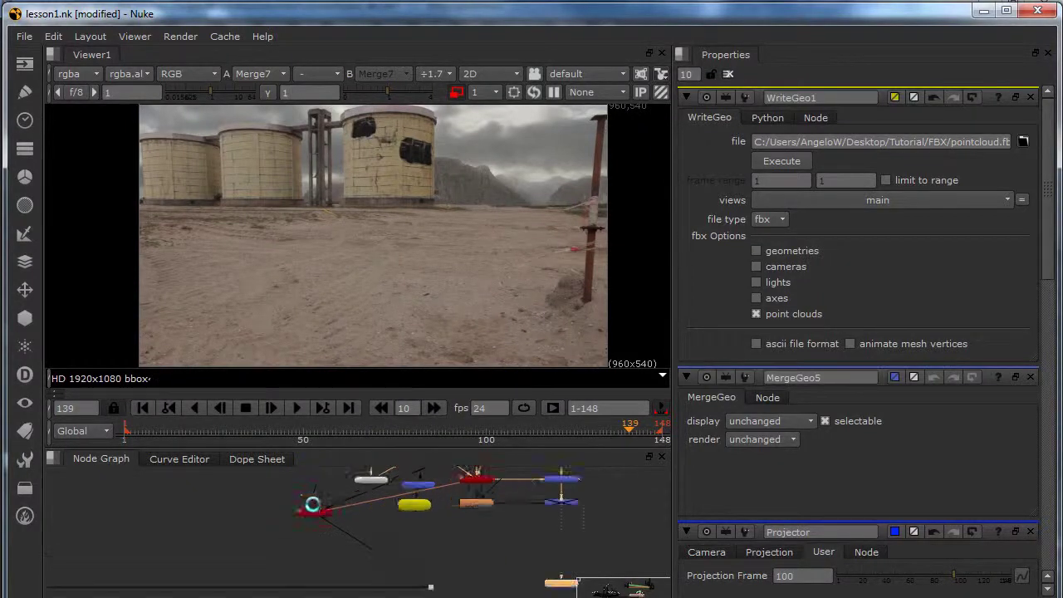
left_click_drag(316, 516, 541, 519)
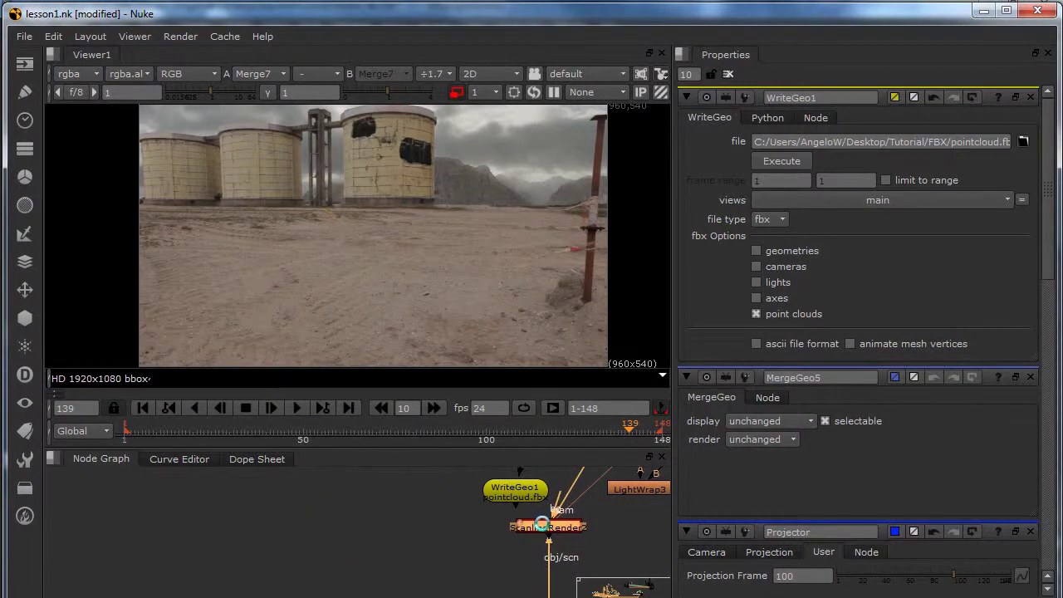
key("1")
- Merge the cloned ScanlineRender over the main composite branch below the existing merges and view the merged result
middle_click_drag(540, 523, 366, 503)
scroll(366, 503, "down", 5)
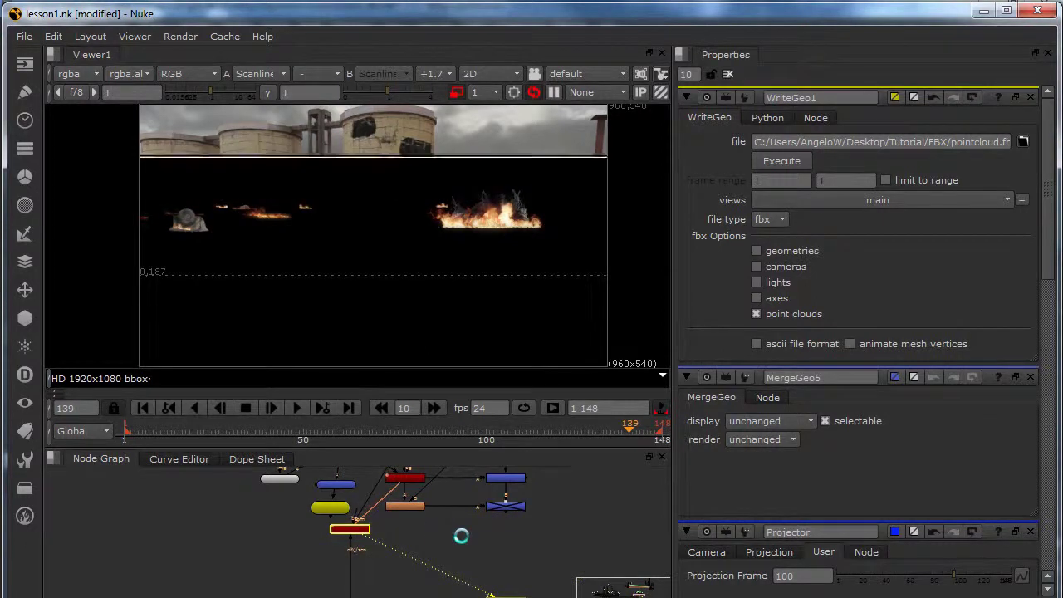
key("m")
left_click_drag(440, 518, 380, 523)
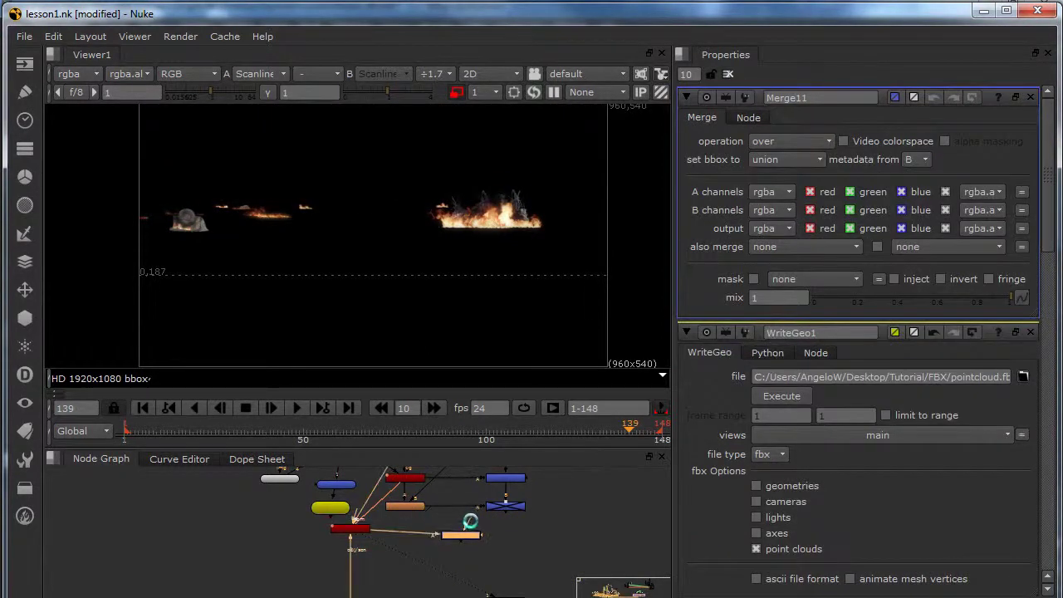
left_click_drag(462, 534, 498, 528)
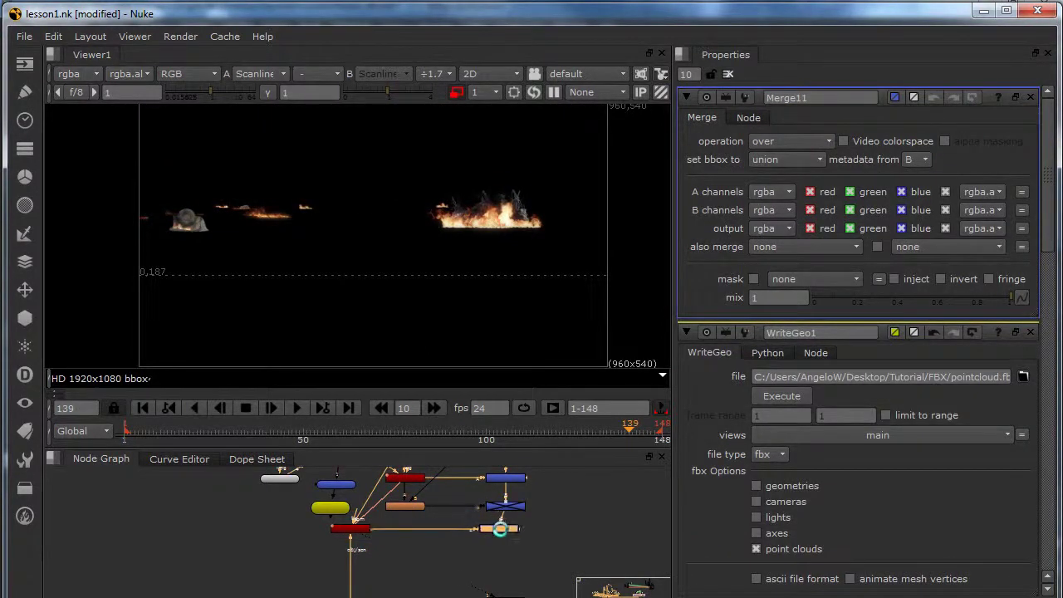
key("1")
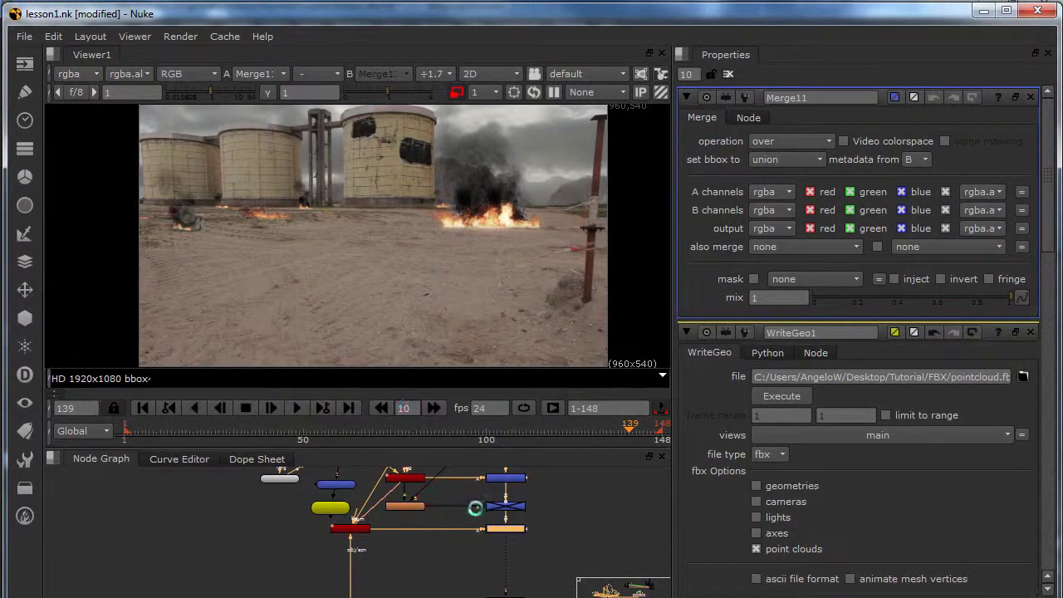
- Move the node below the new Merge further down the branch and set the viewer process to sRGB
middle_click_drag(475, 508, 530, 476)
left_click_drag(543, 538, 537, 591)
scroll(531, 544, "down", 3)
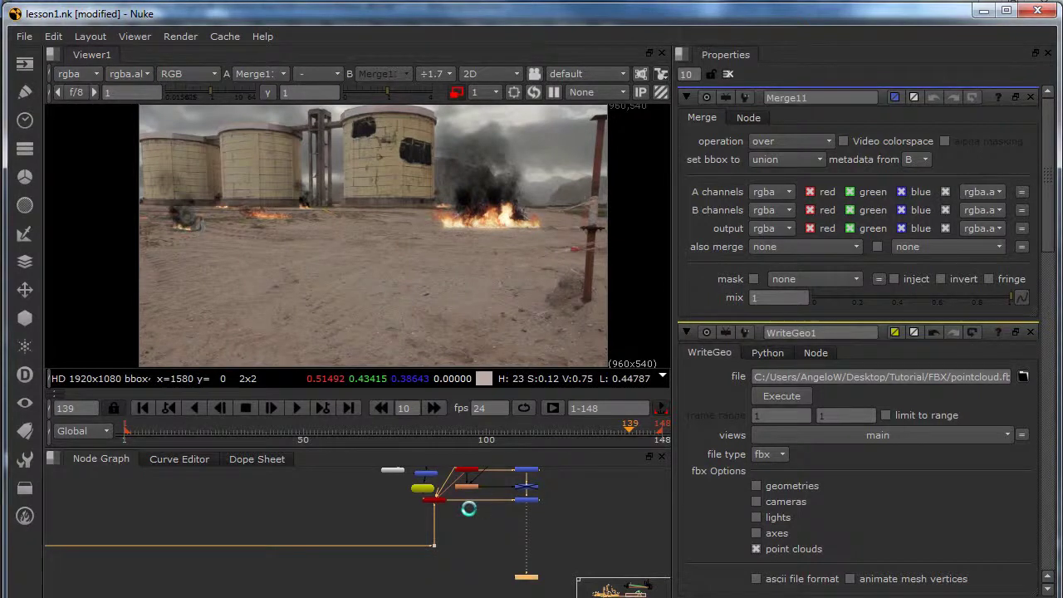
left_click(592, 91)
left_click(595, 118)
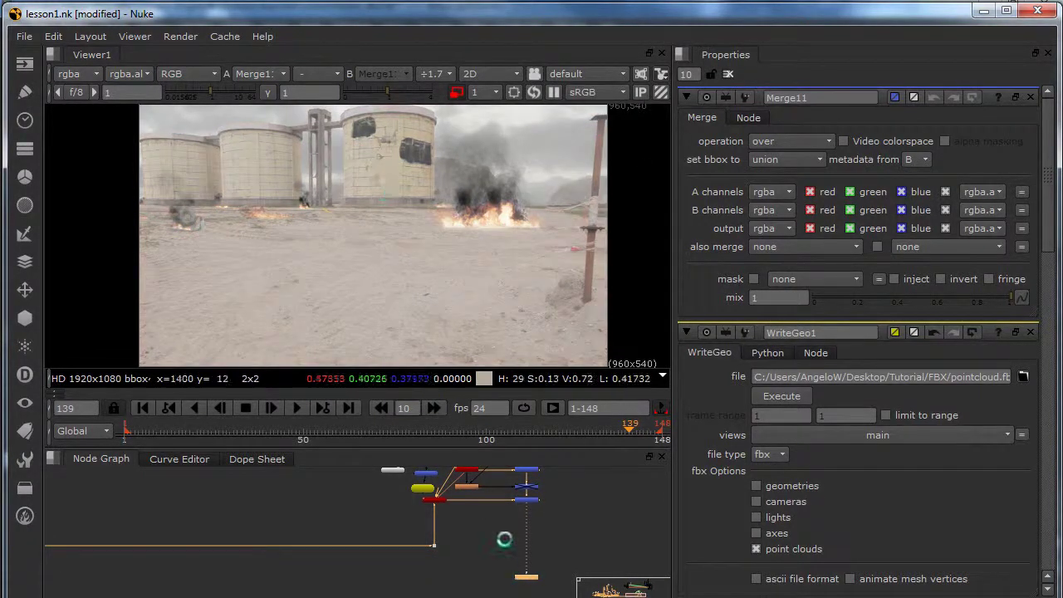
- Insert a Colorspace node below the new Merge and set its in colorspace to sRGB (~2.20)
middle_click_drag(504, 540, 518, 514)
scroll(571, 495, "up", 3)
middle_click_drag(509, 476, 507, 498)
left_click(509, 479)
key("Tab")
type("colo")
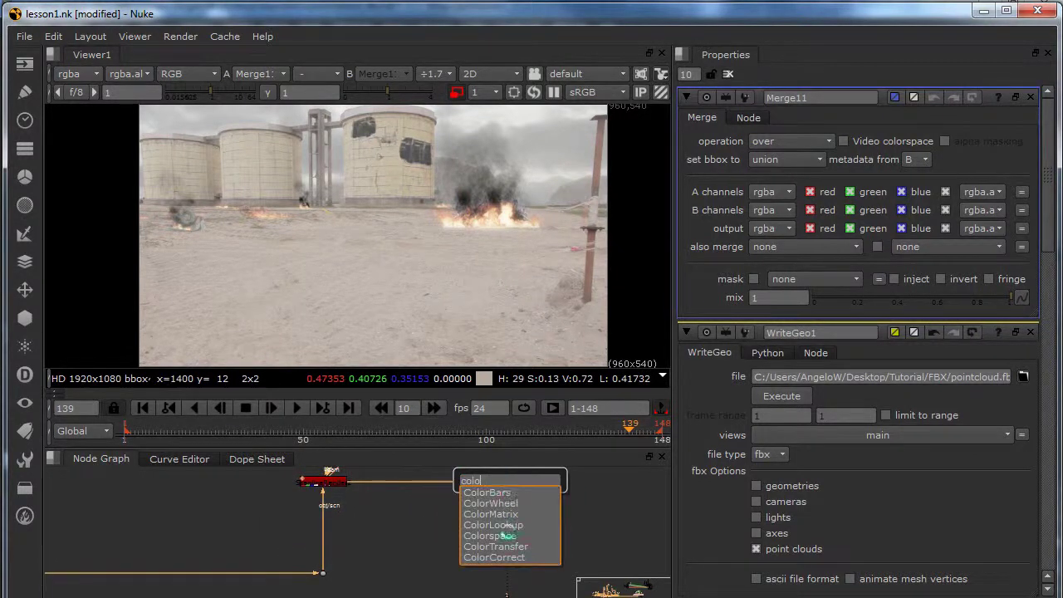
left_click(505, 535)
left_click_drag(503, 496, 508, 514)
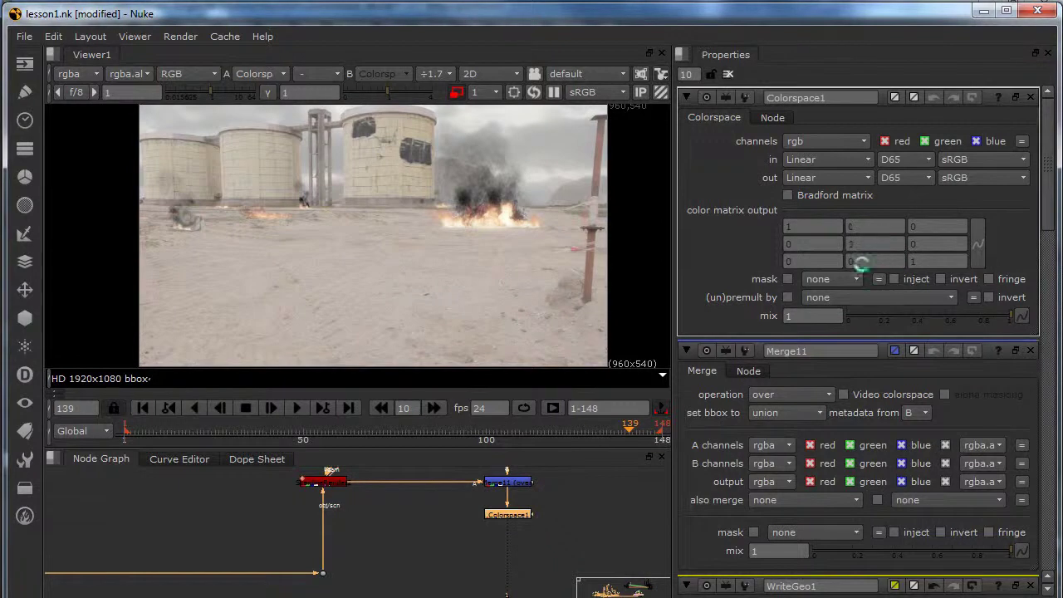
left_click(814, 159)
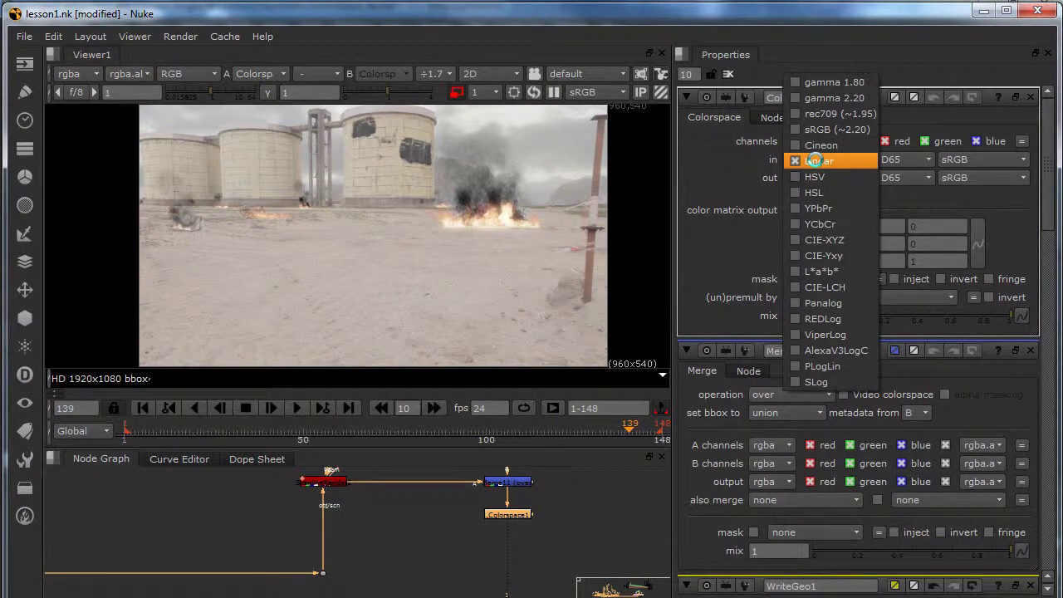
left_click(835, 129)
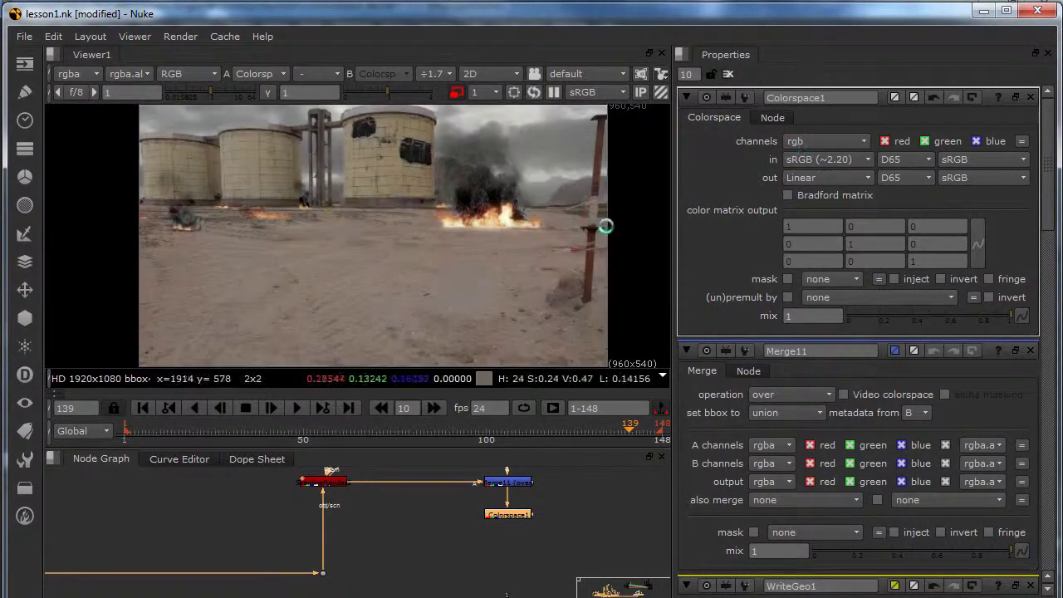
- Add a LightWrap node and connect its inputs to the cloned ScanlineRender and the Read6 sky replacement plate
middle_click_drag(456, 508, 496, 561)
left_click(375, 531)
left_click(426, 550)
key("Tab")
key("Return")
left_click(431, 500)
key("Delete")
key("ctrl+z")
left_click_drag(378, 525, 377, 527)
left_click_drag(447, 533, 553, 475)
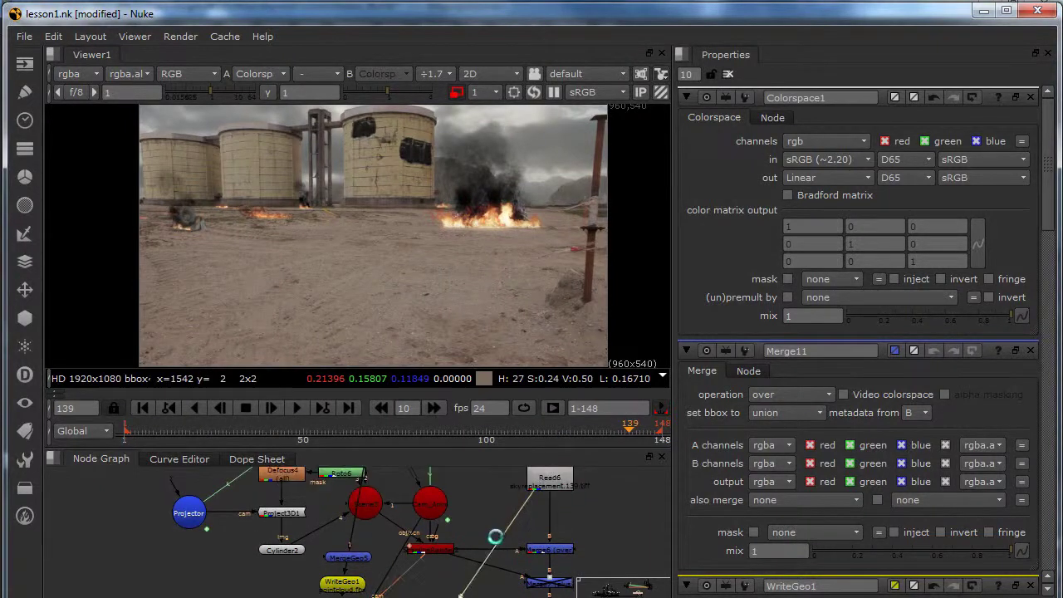
scroll(495, 537, "down", 4)
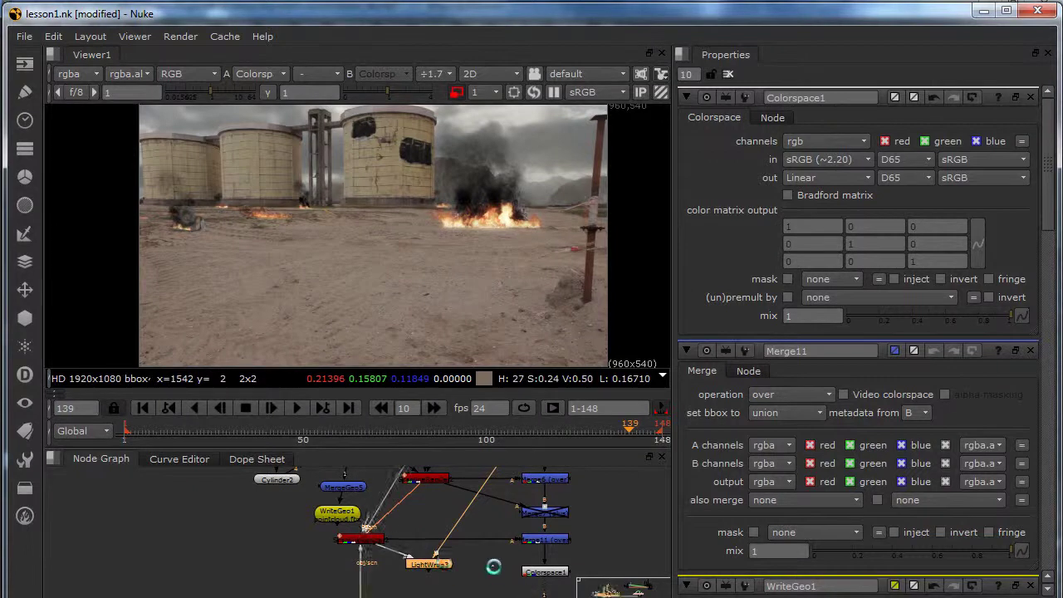
- Merge the LightWrap output into the main branch above Colorspace1 with the plus operation
key("m")
left_click_drag(483, 544, 544, 555)
left_click(772, 141)
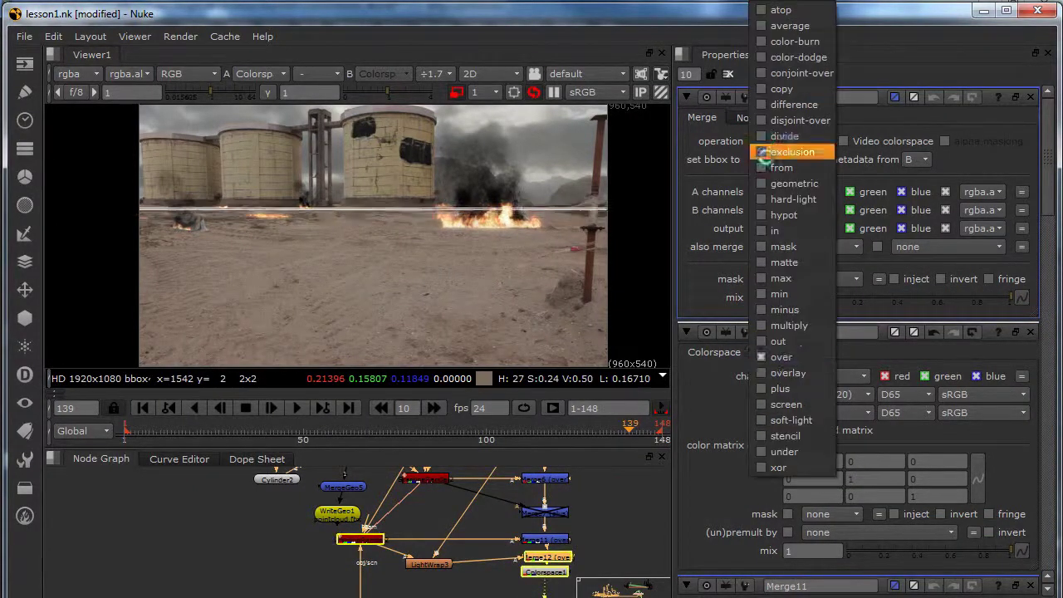
left_click(780, 388)
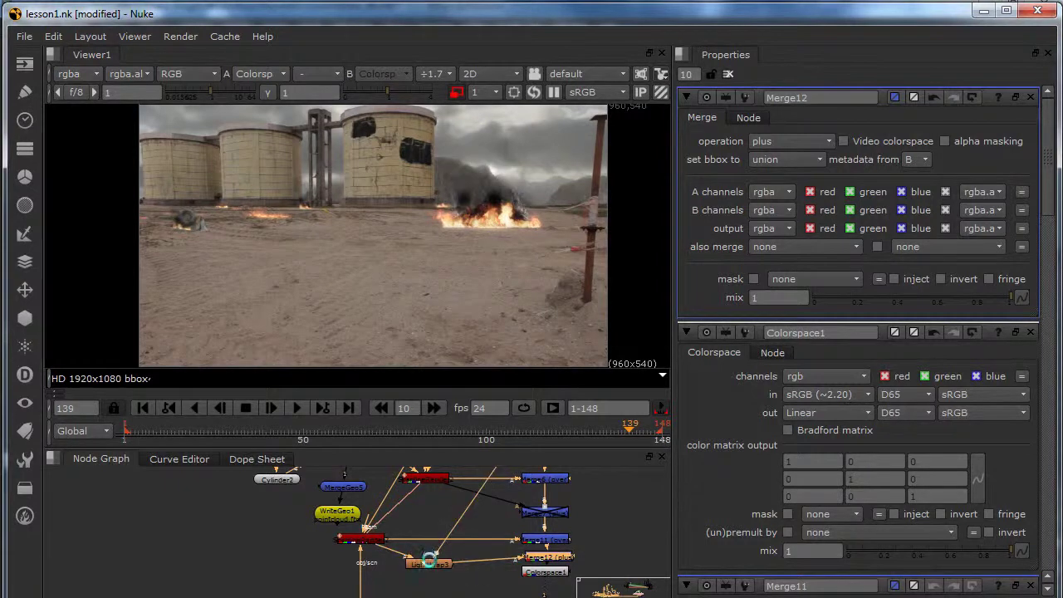
- View the LightWrap output on its own, and display the plus Merge result for comparison
left_click(429, 561)
key("1")
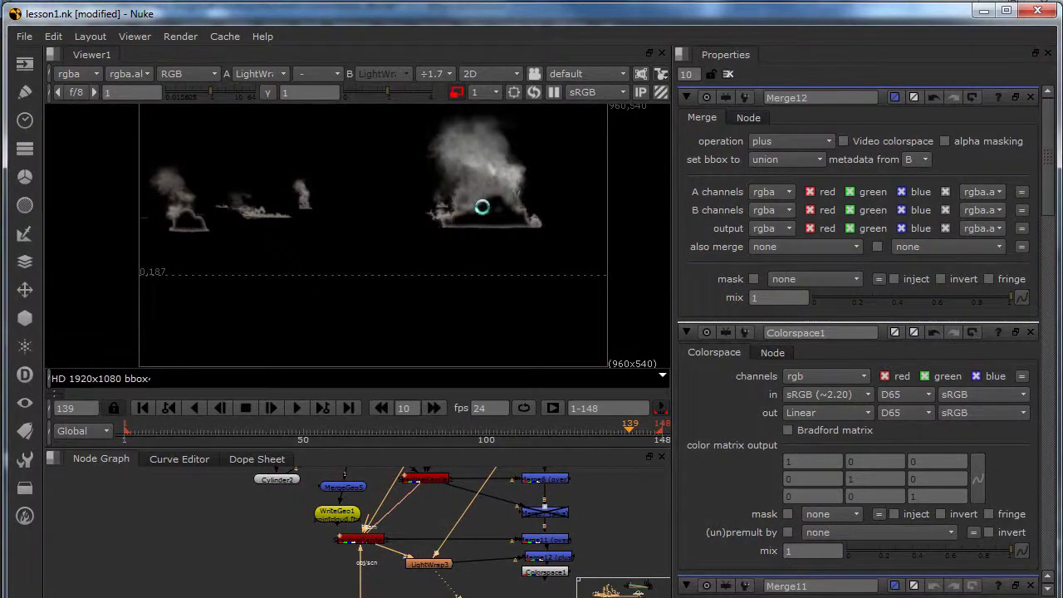
scroll(469, 218, "up", 2)
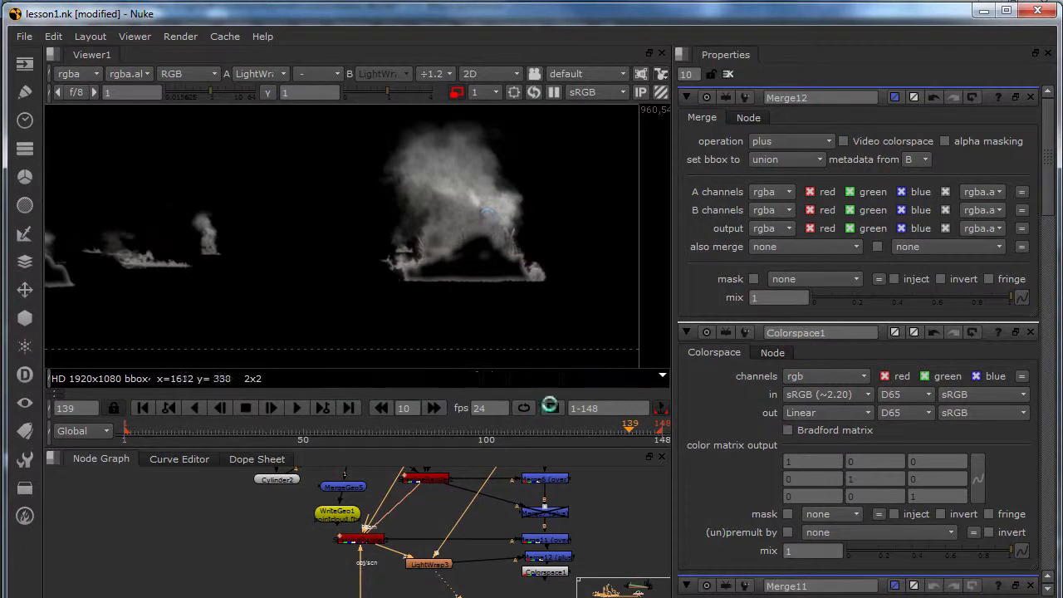
left_click(555, 557)
key("1")
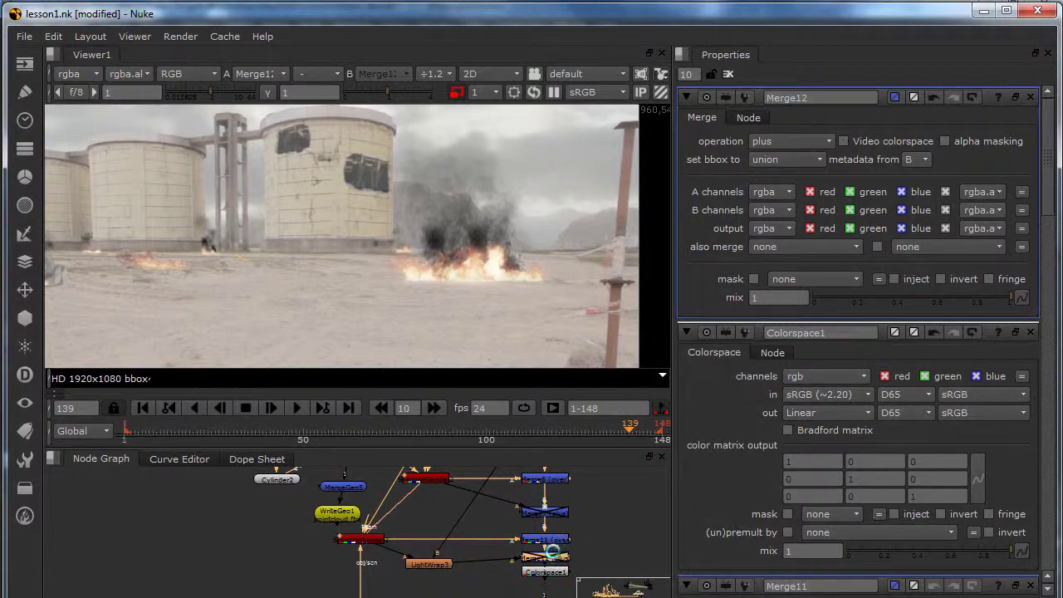
- Set the plus Merge's mix to 0.18, delete the disabled Merge above it and check the Colorspace1 output
key("d")
left_click(555, 509)
key("Delete")
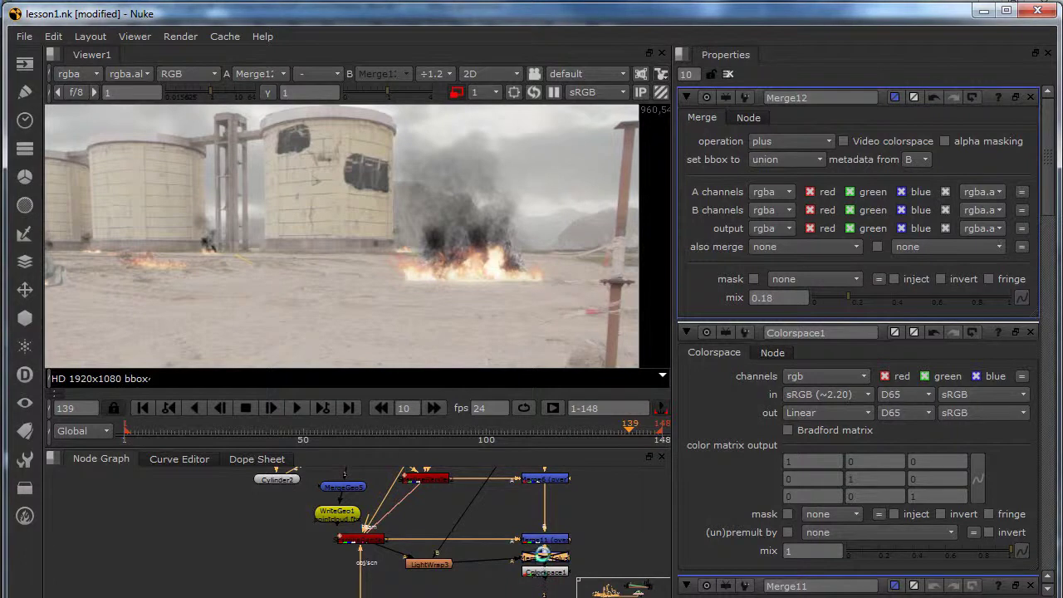
left_click(555, 570)
key("1")
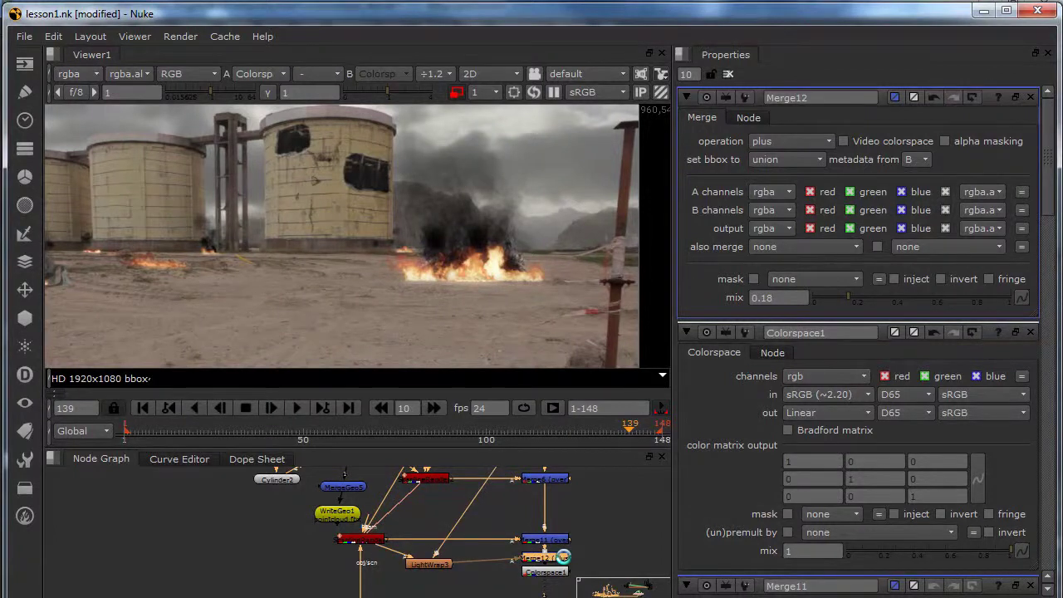
middle_click_drag(495, 209, 509, 199)
scroll(510, 200, "down", 4)
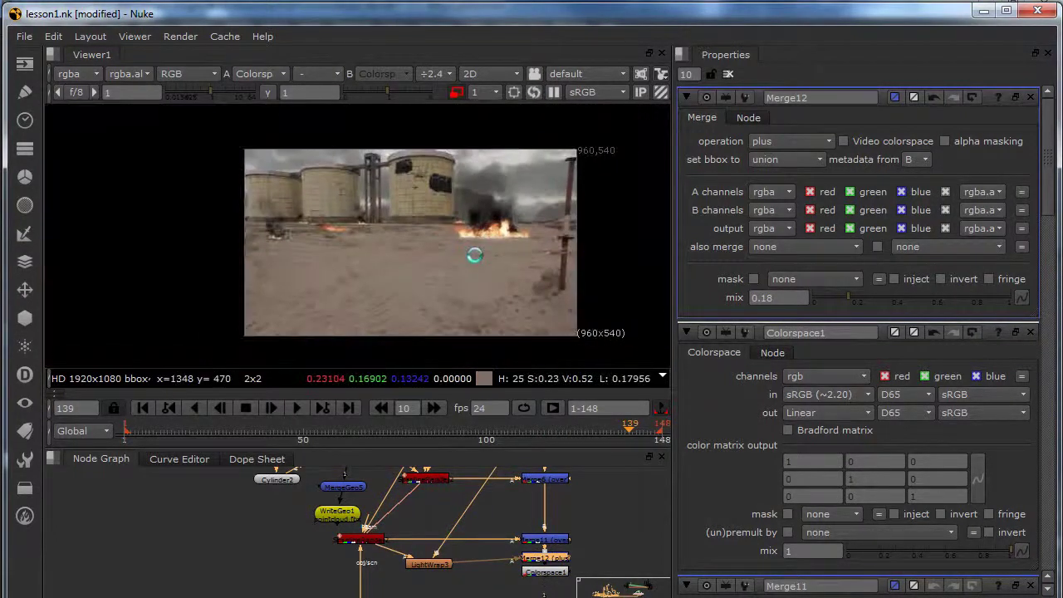
- Move Colorspace1 down the branch, paste the ao.139.tga Read node beside it and display that image in the viewer
middle_click_drag(547, 565, 519, 491)
scroll(515, 541, "down", 3)
left_click(519, 491)
left_click_drag(519, 491, 519, 503)
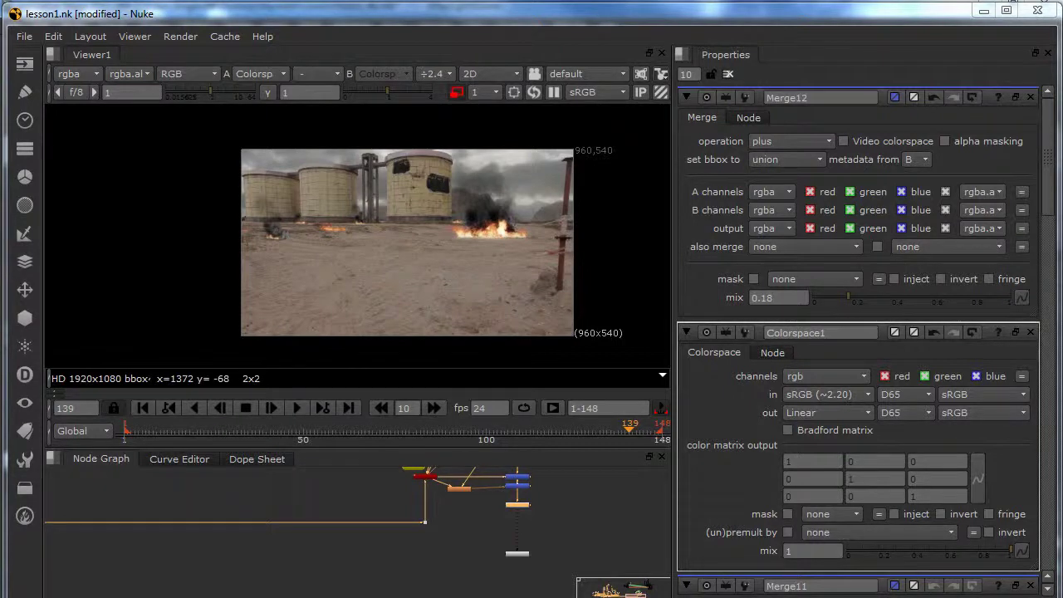
left_click(477, 527)
key("ctrl+v")
key("1")
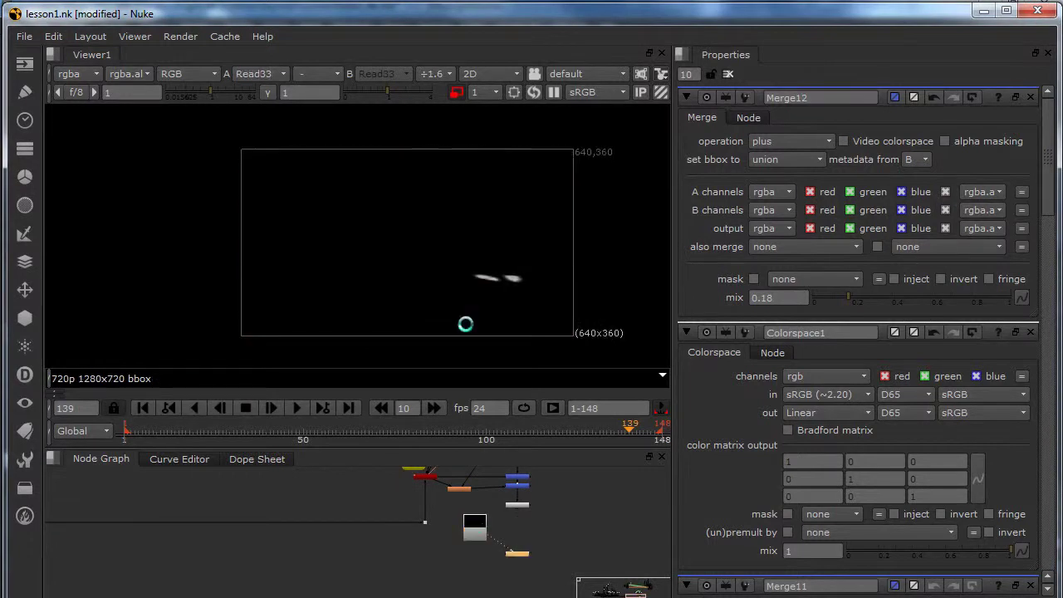
- Inspect the ambient occlusion patches in the viewer and turn off proxy mode
scroll(505, 275, "up", 3)
middle_click_drag(513, 272, 515, 342)
scroll(520, 323, "down", 2)
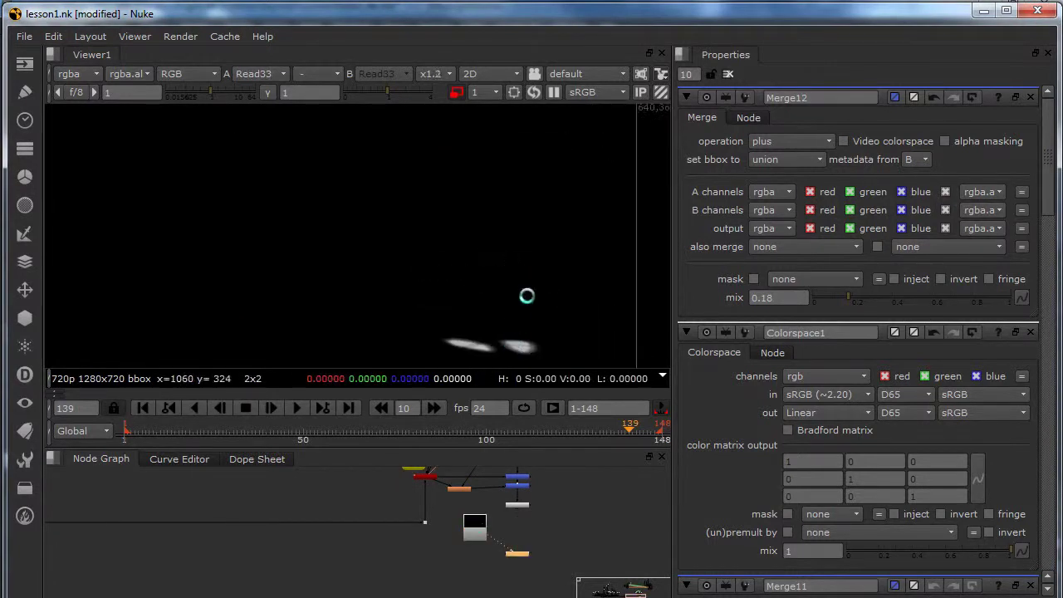
middle_click_drag(536, 287, 534, 242)
left_click(453, 92)
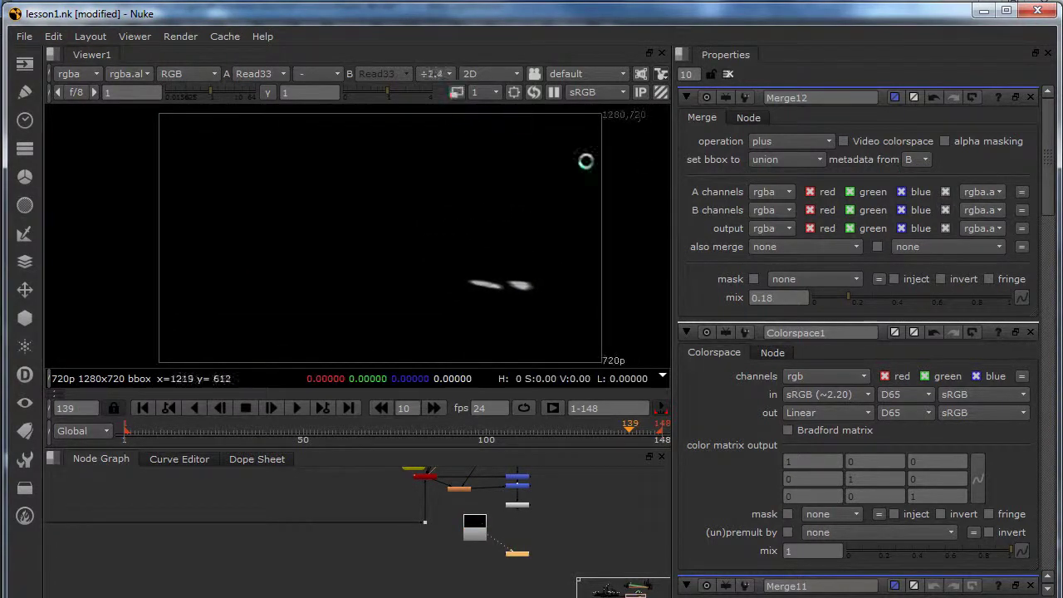
- Insert a Reformat node below Colorspace1, view it and set its output format to 720p 1280x720
scroll(519, 503, "up", 4)
left_click(507, 550)
key("Tab")
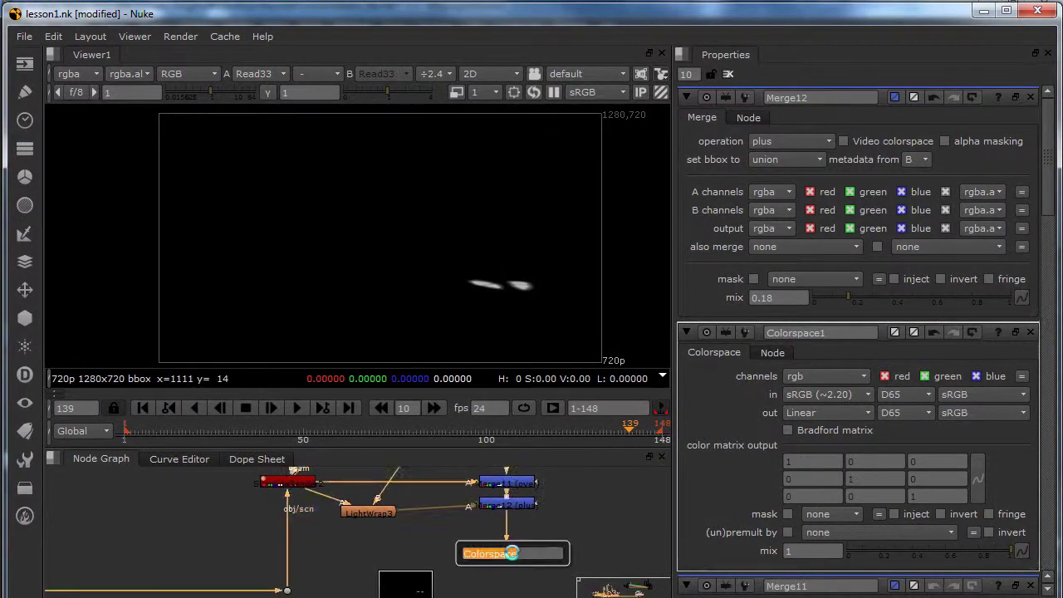
type("refl")
left_click(506, 565)
middle_click_drag(507, 564, 515, 527)
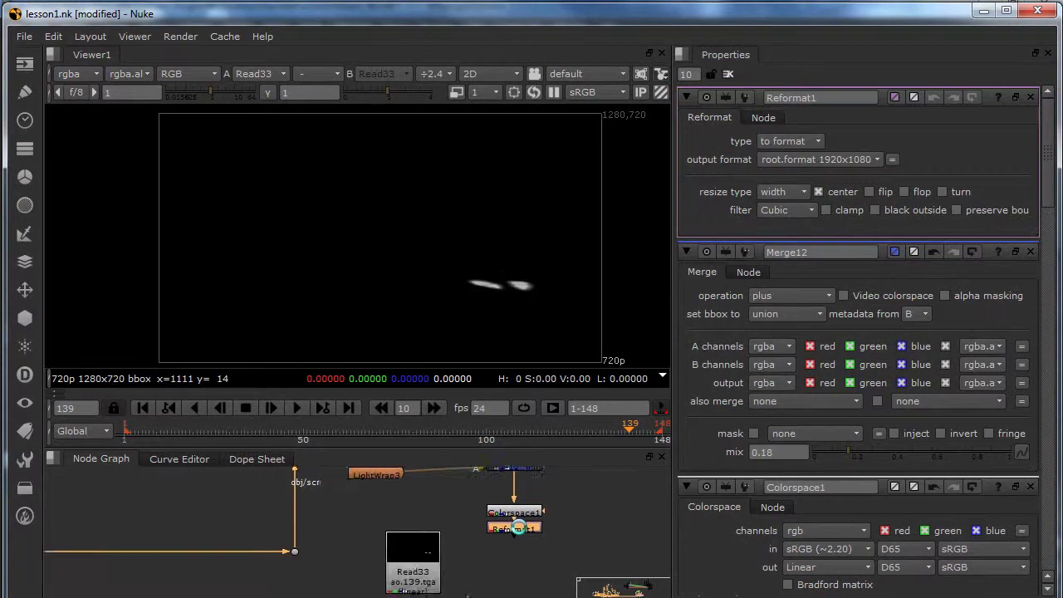
key("1")
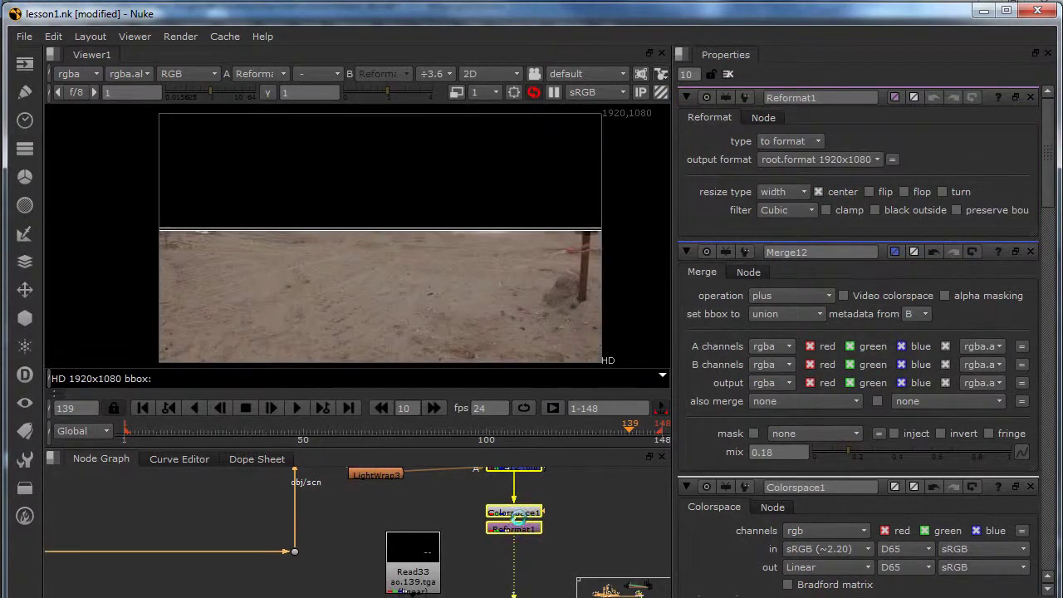
left_click(818, 159)
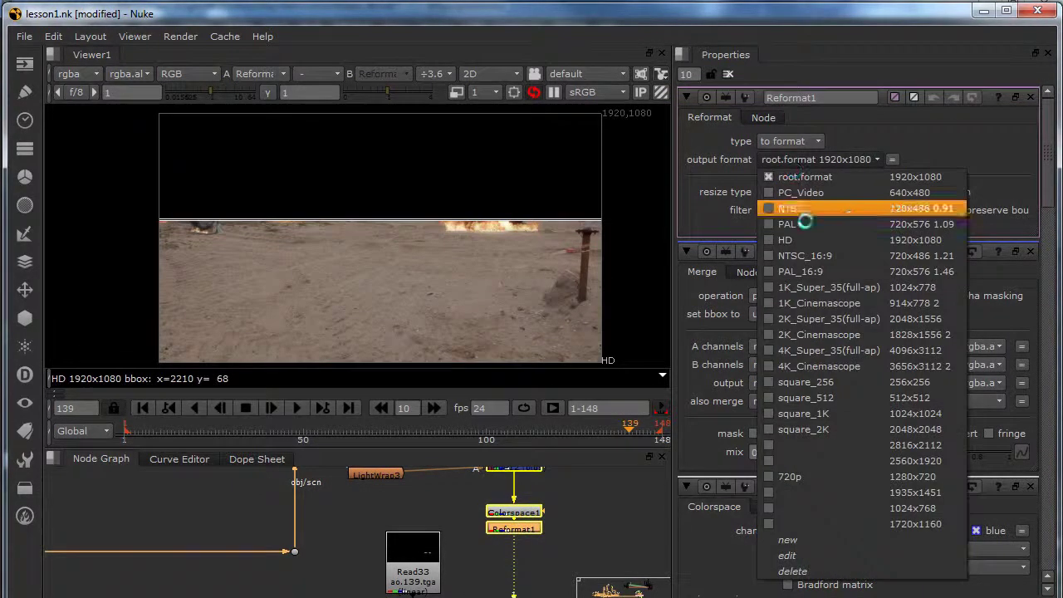
left_click(830, 477)
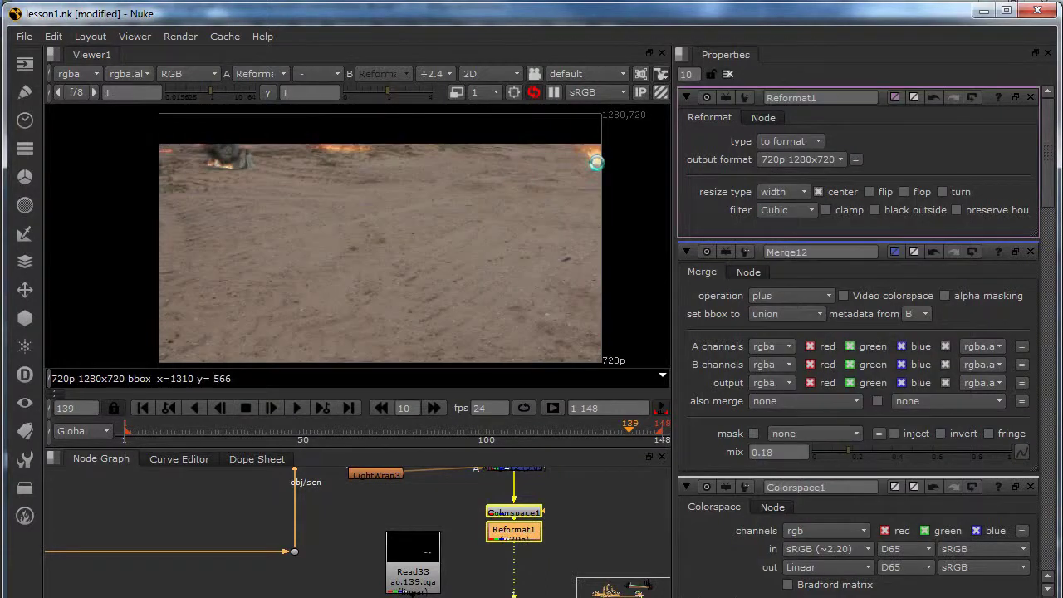
- Display the ambient occlusion Read node in the viewer and add a Shuffle node below it
middle_click_drag(465, 548, 472, 497)
left_click_drag(423, 518, 407, 524)
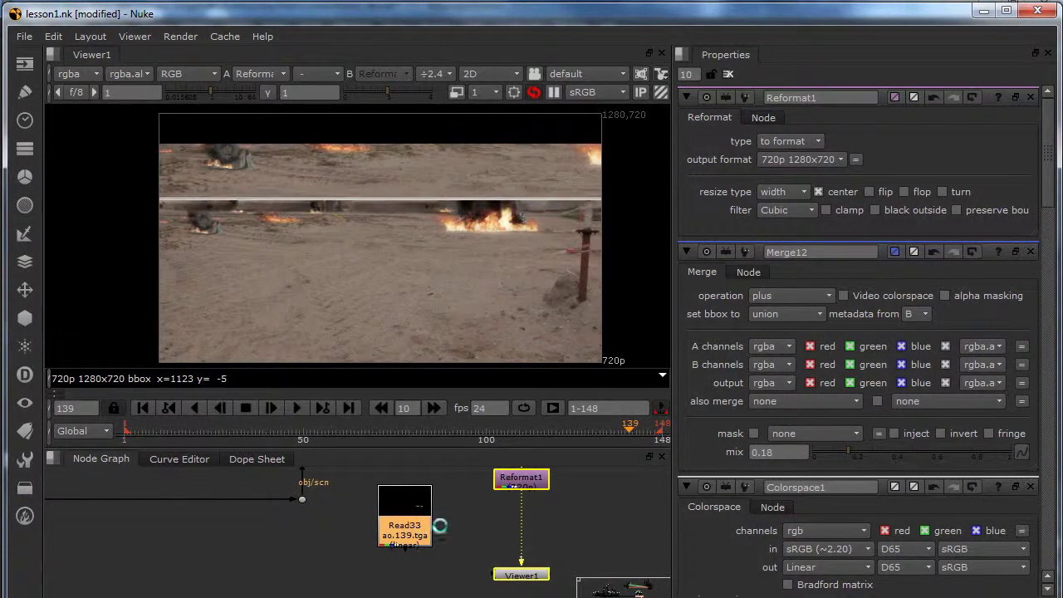
key("1")
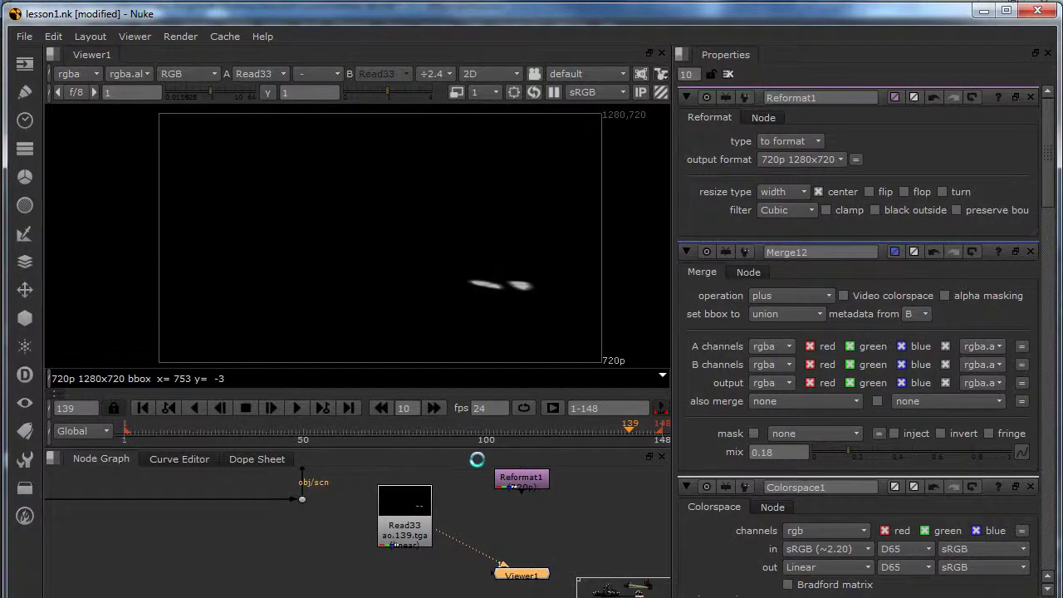
middle_click_drag(451, 501, 463, 487)
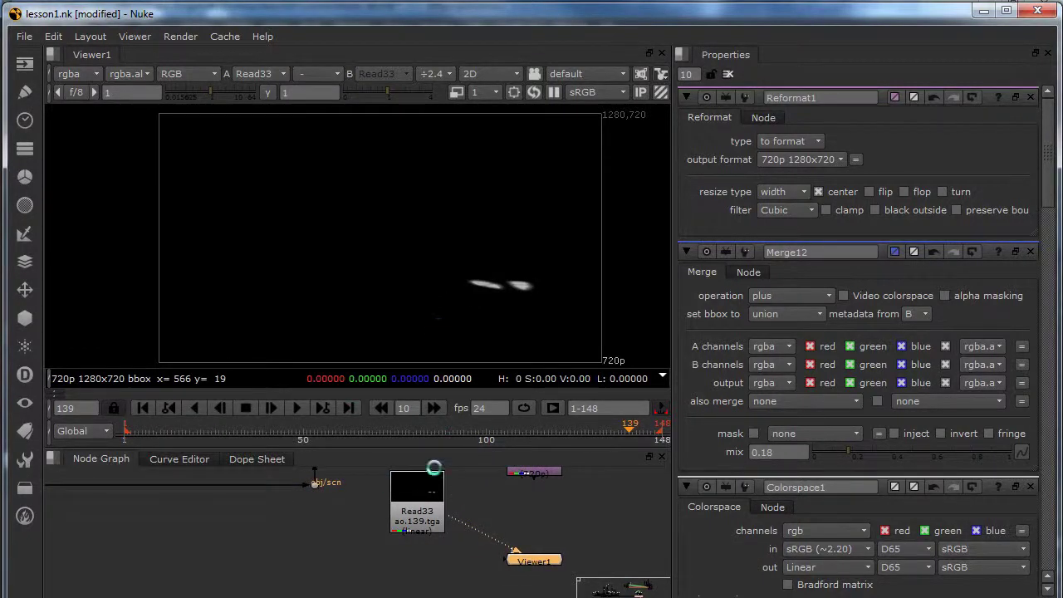
left_click(429, 496)
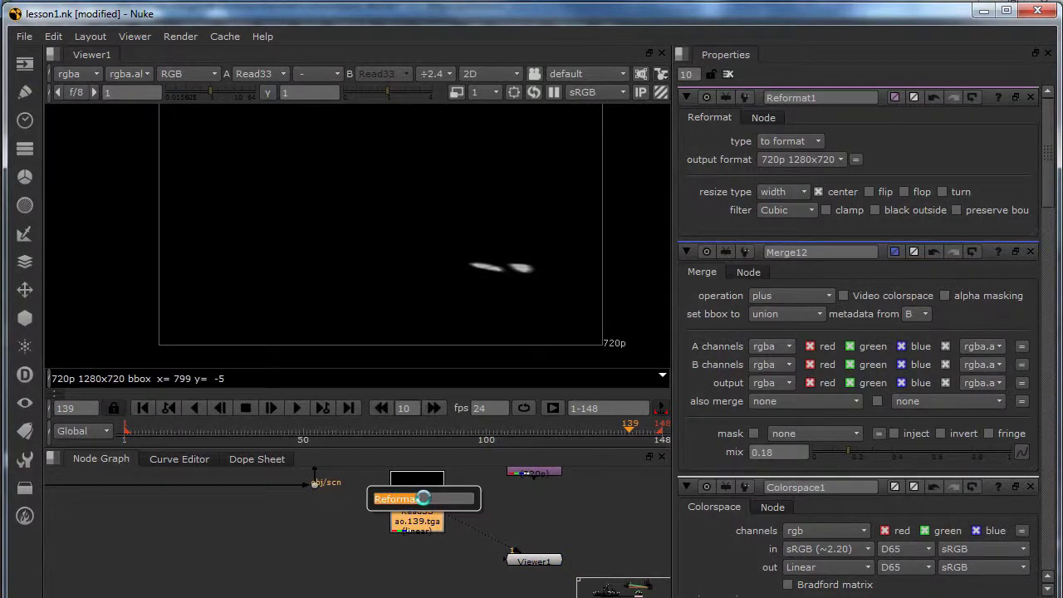
key("Tab")
type("shuf")
key("Return")
- Check the ambient occlusion image's alpha channel and route the blue channel into alpha in the Shuffle node
left_click(433, 496)
key("1")
key("a")
key("a")
key("a")
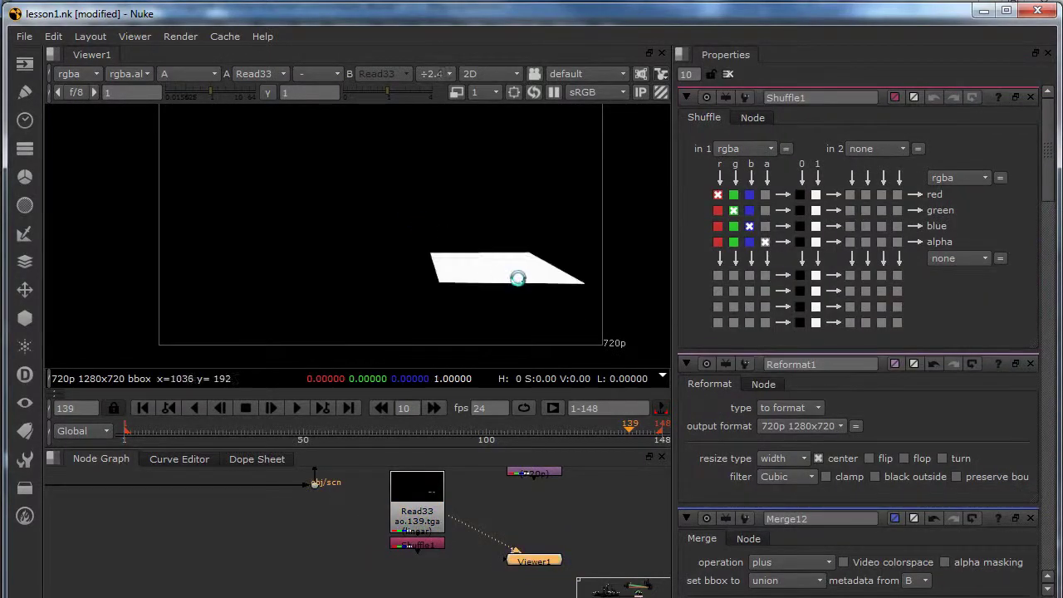
scroll(517, 282, "up", 2)
left_click(417, 542)
key("1")
left_click(749, 241)
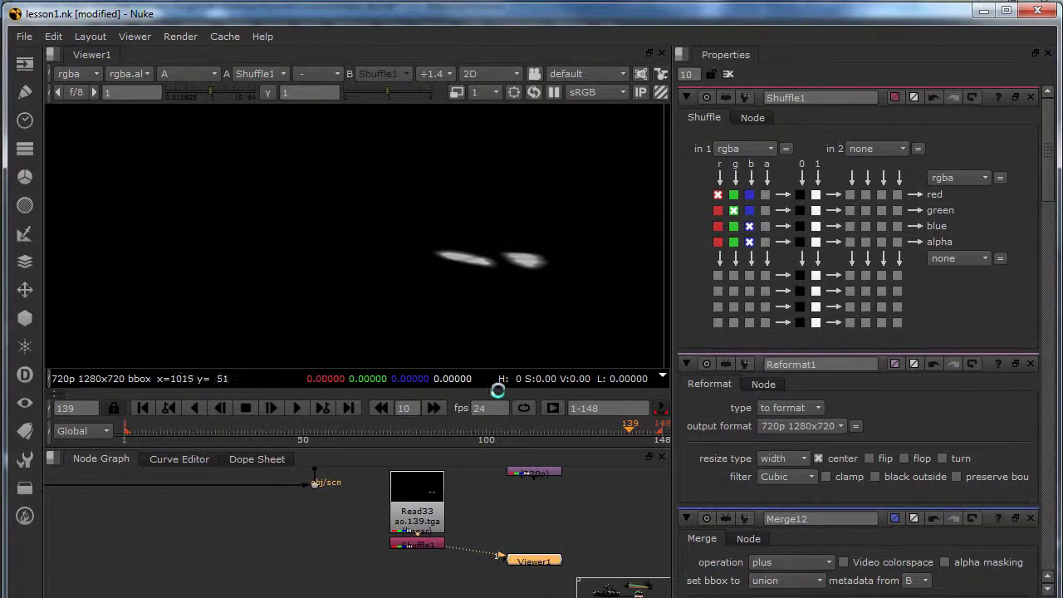
- Add an Invert node below Shuffle1 and view the whole inverted image
middle_click_drag(508, 525, 513, 516)
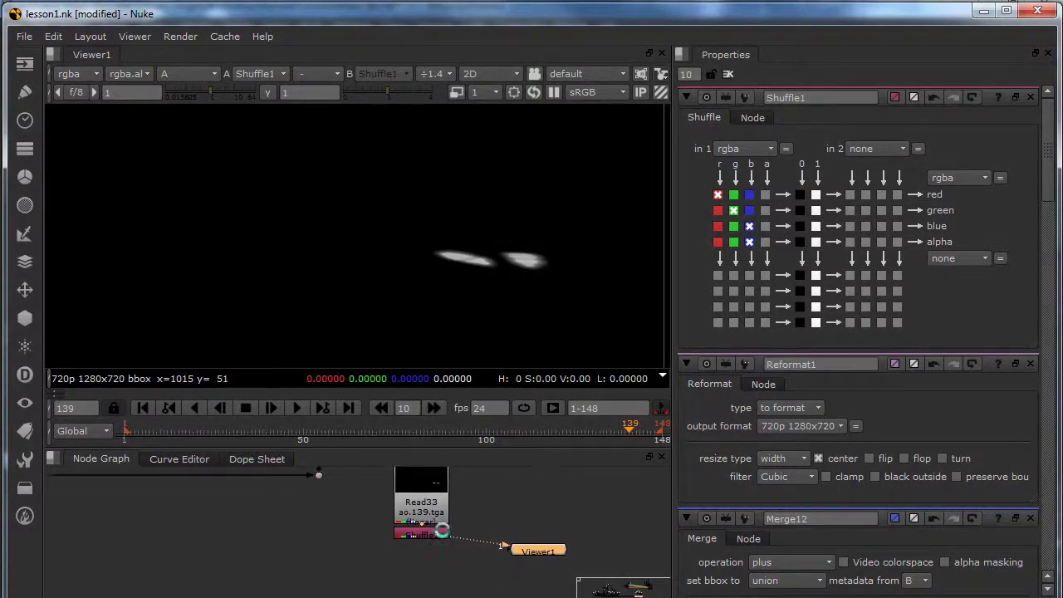
left_click(443, 532)
key("Tab")
type("invv")
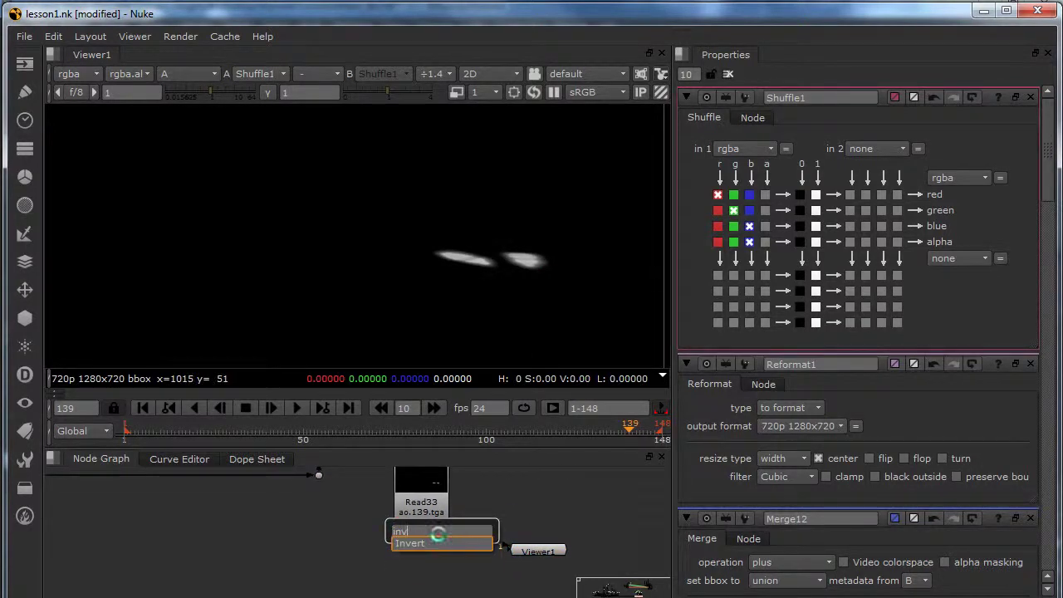
type("ert")
key("Return")
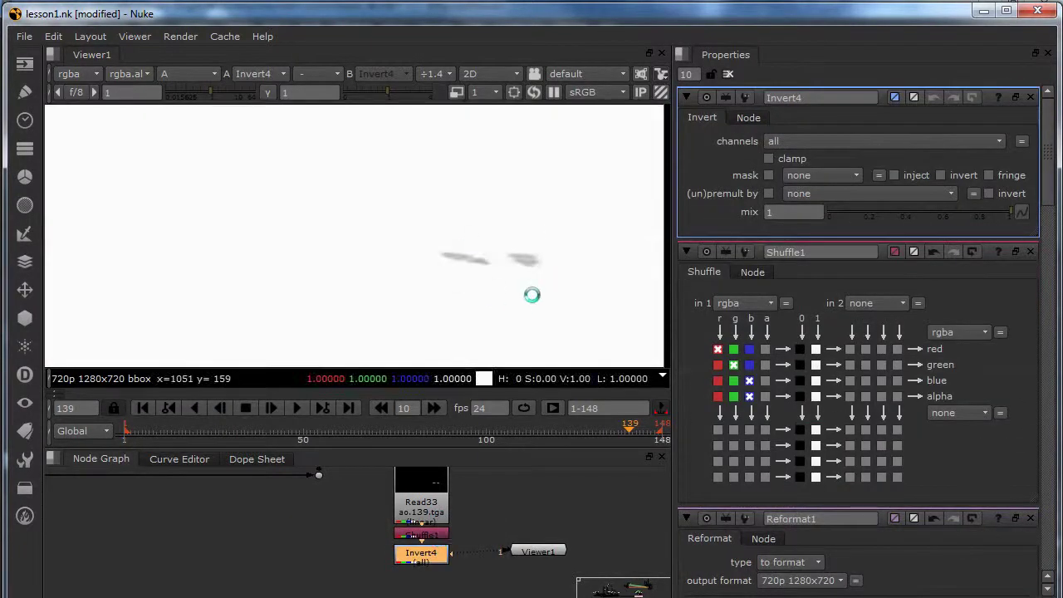
key("minus")
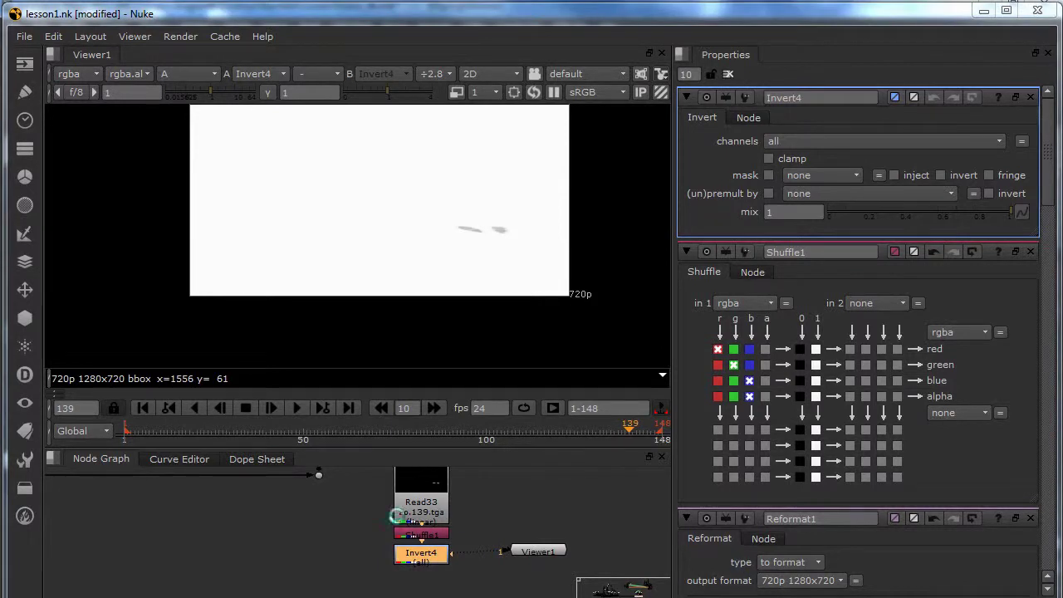
- Insert a Grade node with gain 4 between Shuffle1 and Invert4, and compare the graded and inverted outputs
left_click_drag(396, 515, 413, 482)
left_click(447, 533)
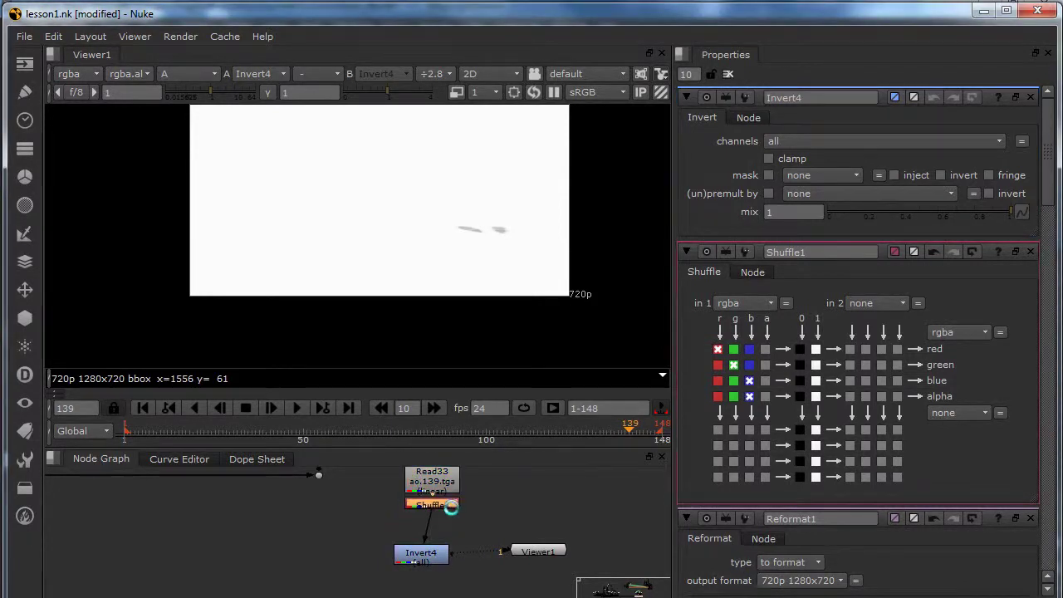
key("g")
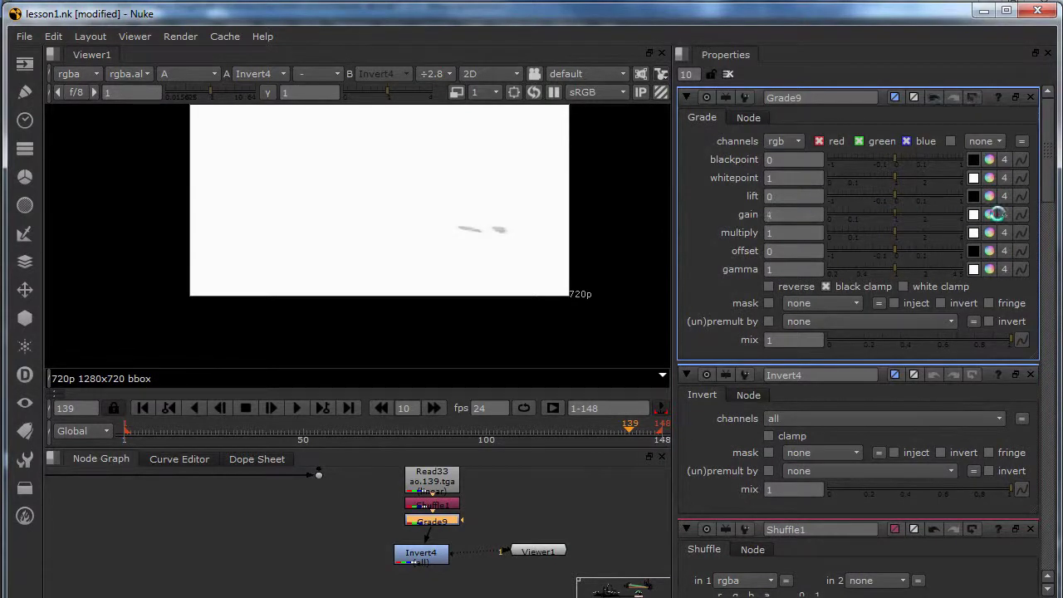
left_click_drag(433, 553, 438, 554)
left_click(436, 523)
key("1")
scroll(505, 230, "up", 3)
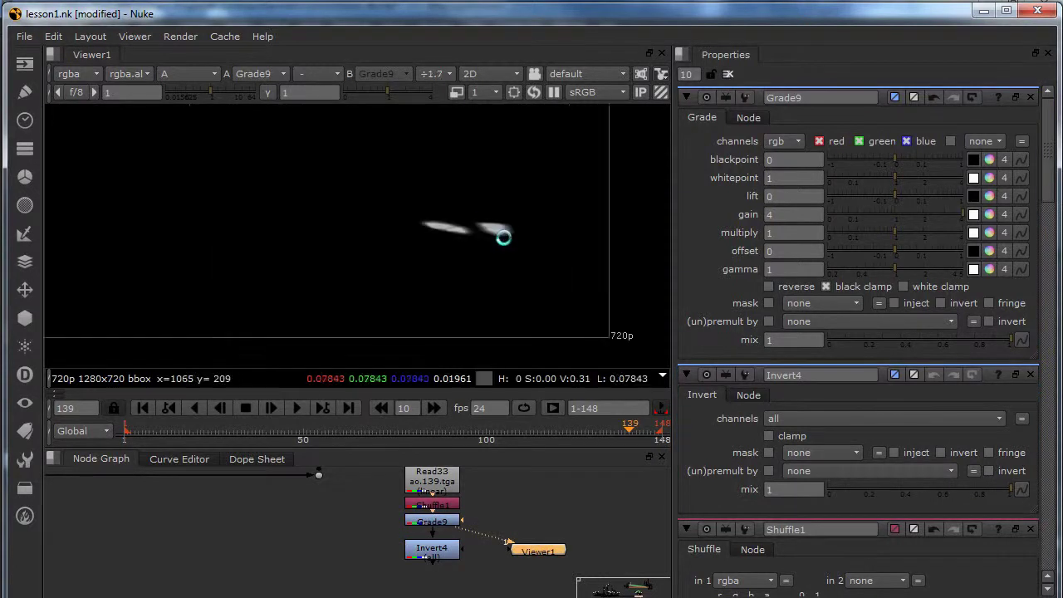
key("a")
left_click(432, 548)
key("1")
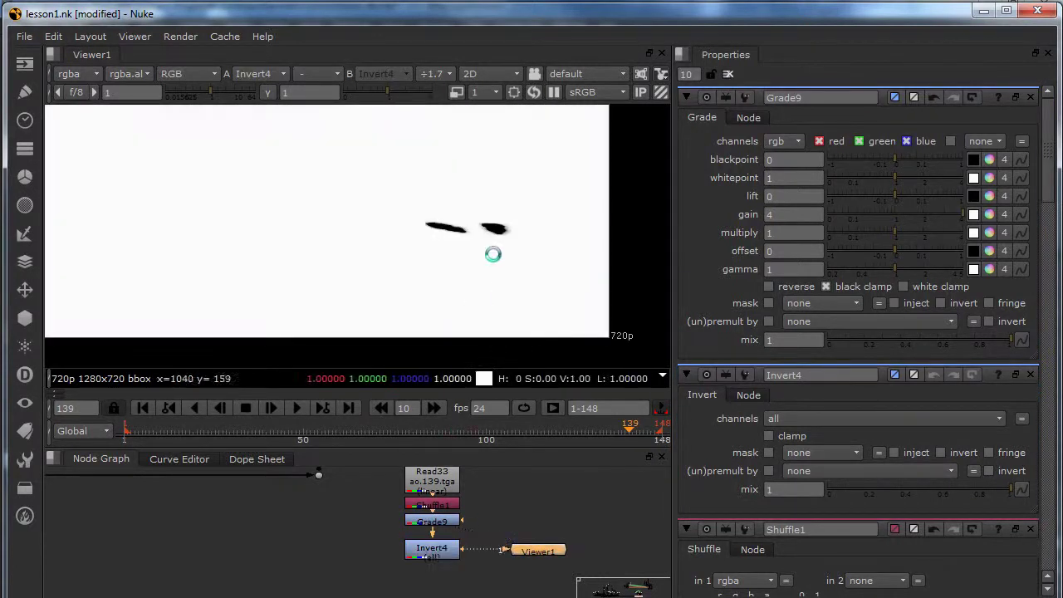
- Merge Invert4 over the reformatted main branch and display the new Merge's output in the viewer
scroll(493, 238, "up", 2)
middle_click_drag(502, 516, 429, 496)
scroll(471, 507, "down", 5)
middle_click_drag(524, 531, 474, 549)
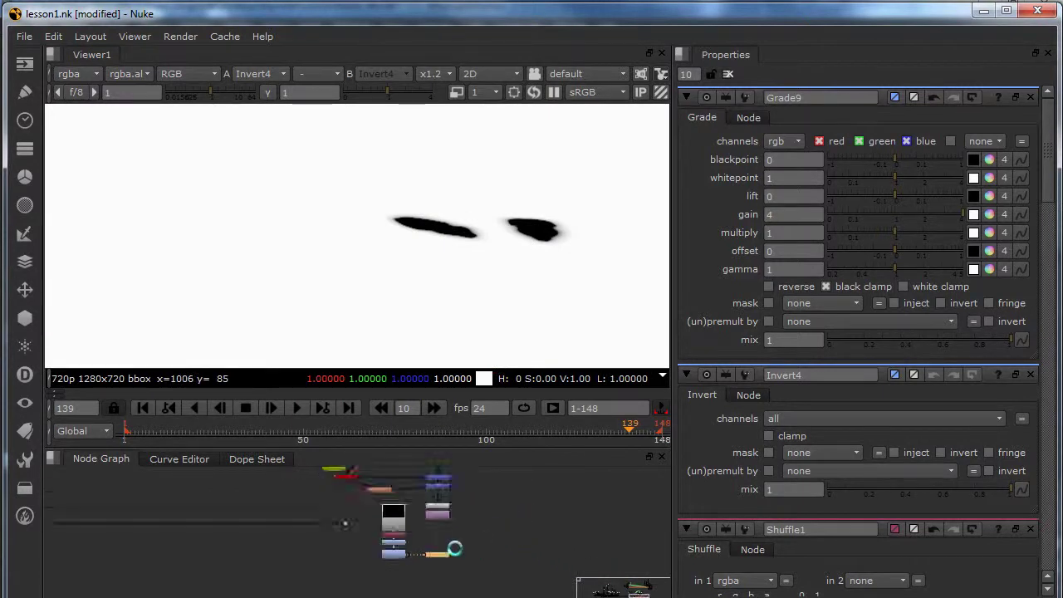
scroll(437, 541, "up", 4)
left_click(434, 540)
key("m")
left_click_drag(420, 529, 444, 486)
left_click(431, 539)
key("1")
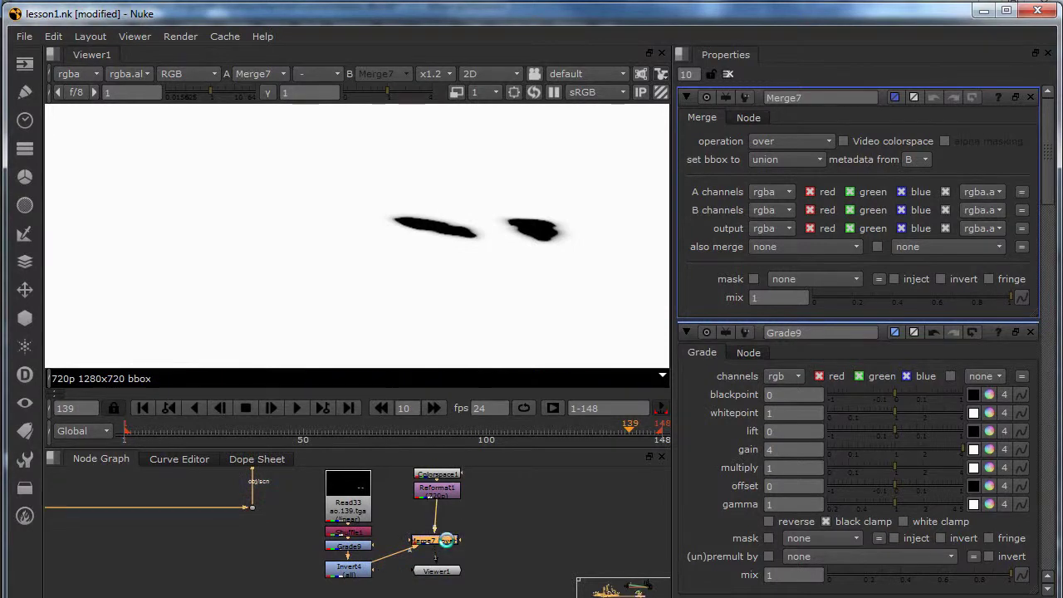
- Set Merge7's operation to multiply and check the contact shadows on the ground
left_click(793, 141)
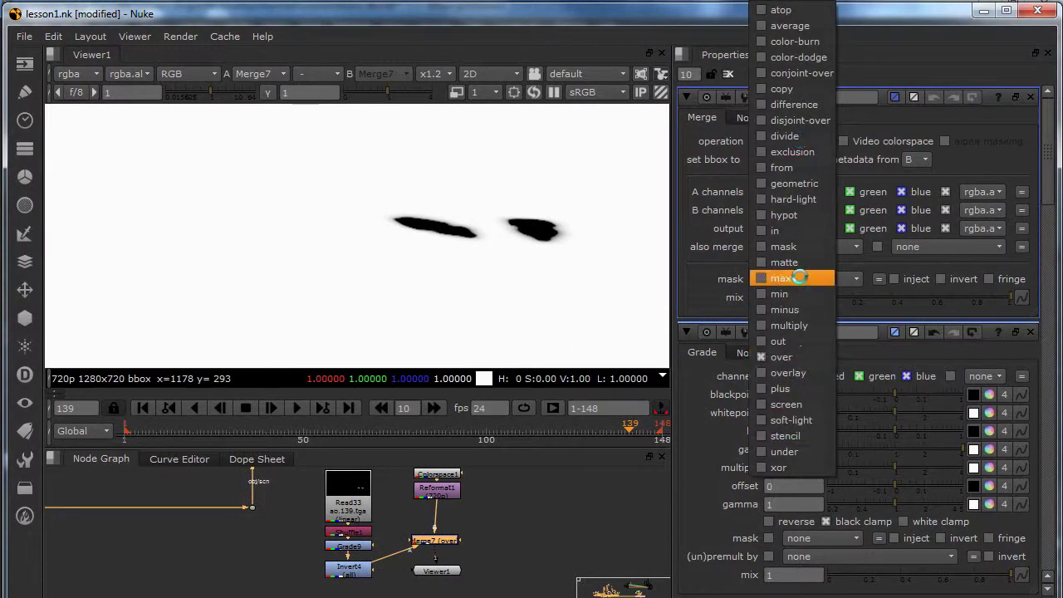
left_click(789, 326)
scroll(553, 257, "down", 7)
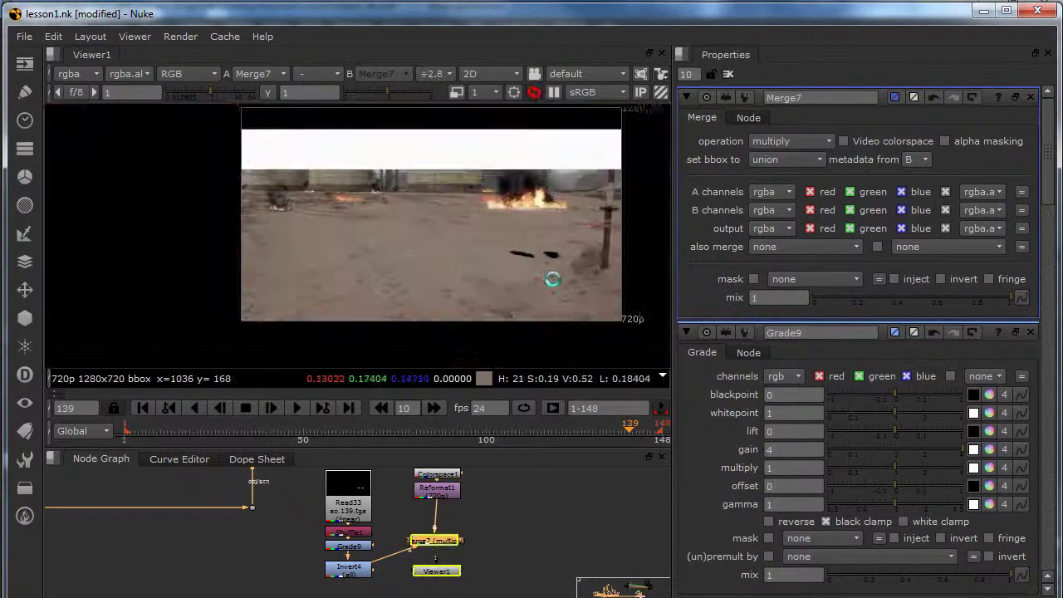
scroll(545, 263, "up", 5)
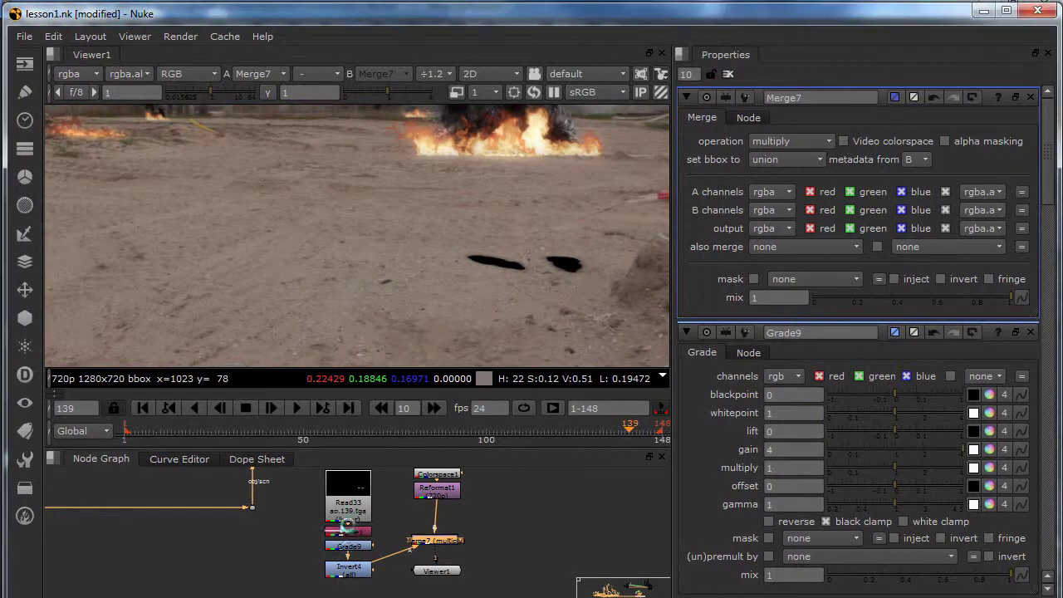
- Insert a Defocus node between Grade9 and Invert4 to soften the ambient occlusion
left_click(353, 545)
key("Tab")
type("def")
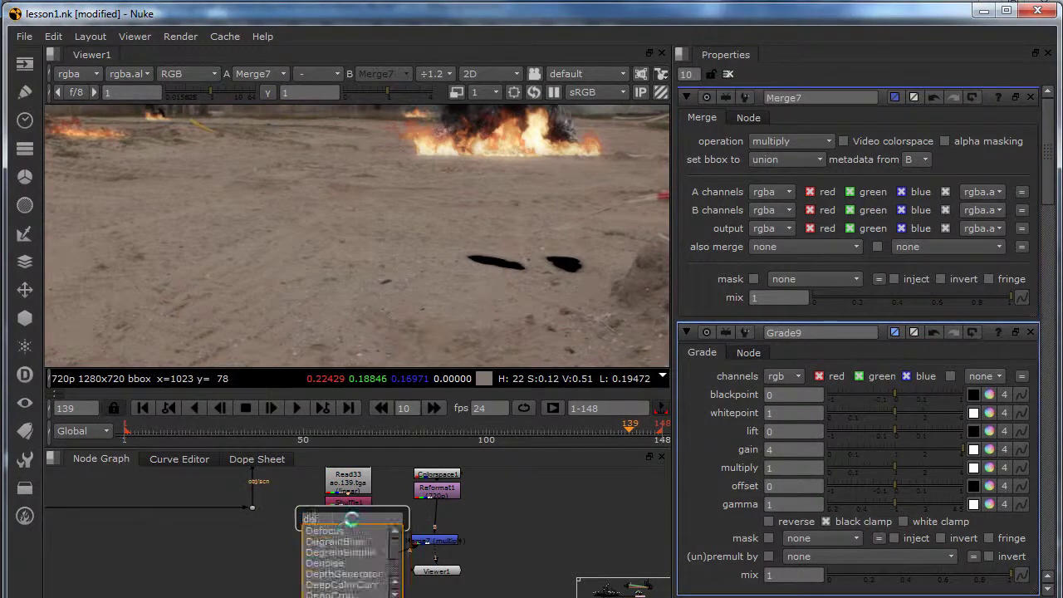
key("Return")
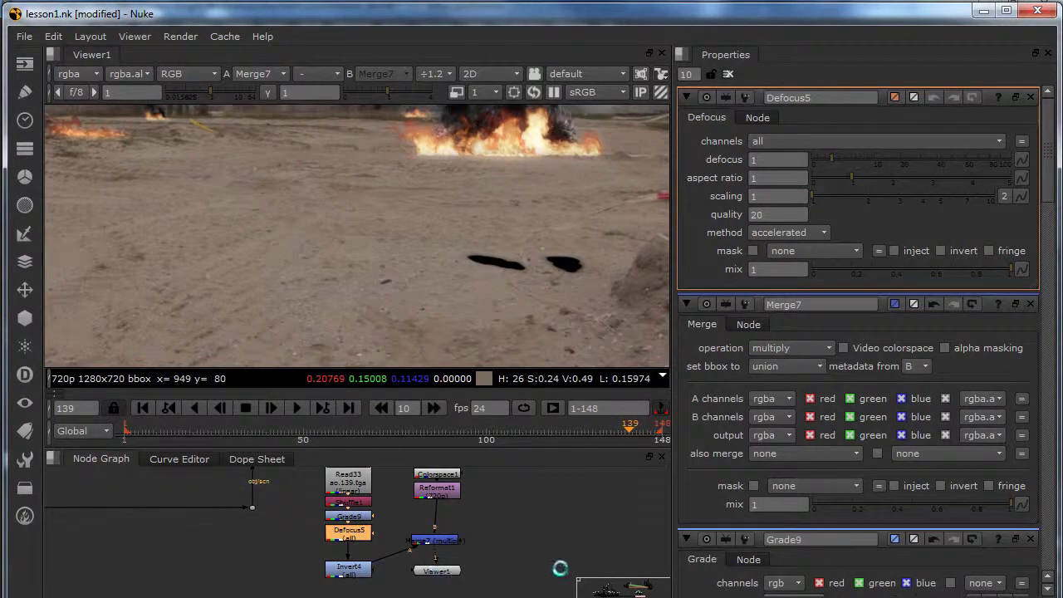
- Rearrange the node graph by moving the Viewer node down and lining Merge7 up with Invert4
middle_click_drag(465, 554, 467, 514)
left_click_drag(443, 532, 443, 579)
left_click(442, 499)
left_click_drag(441, 498, 439, 531)
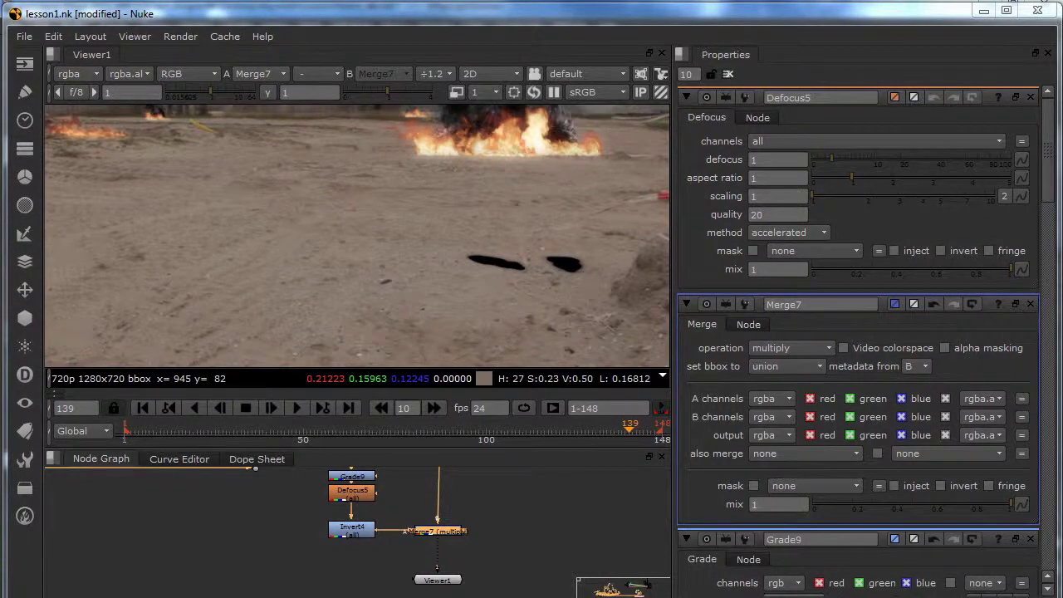
- Display the robot render from Read31 in the viewer and go to frame 117
left_click_drag(495, 500, 529, 502)
key("1")
middle_click_drag(485, 531, 491, 520)
left_click_drag(455, 570, 521, 587)
middle_click_drag(454, 498, 479, 517)
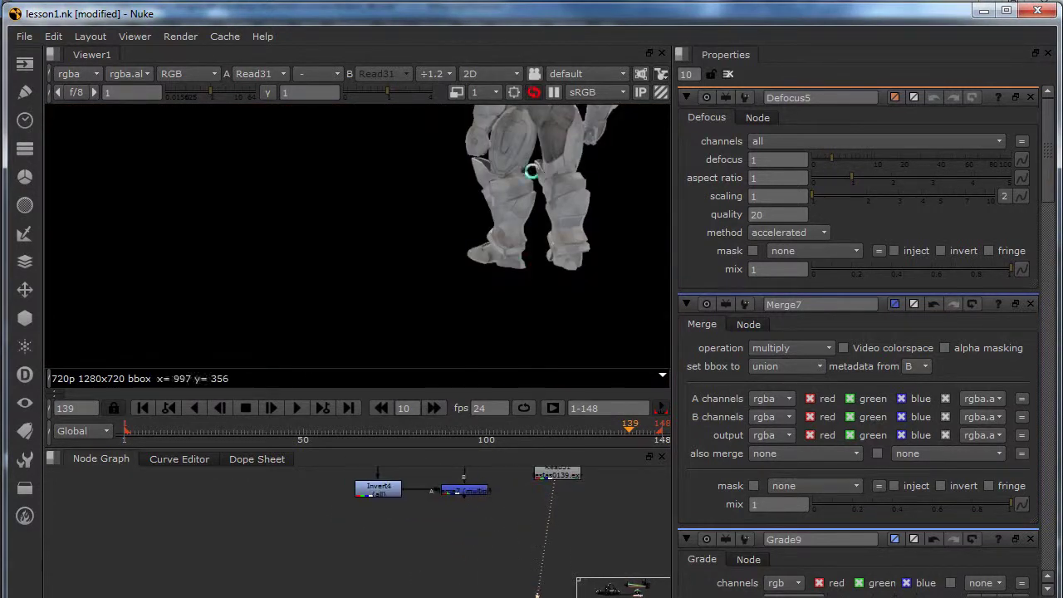
scroll(544, 230, "down", 3)
left_click_drag(490, 424, 549, 429)
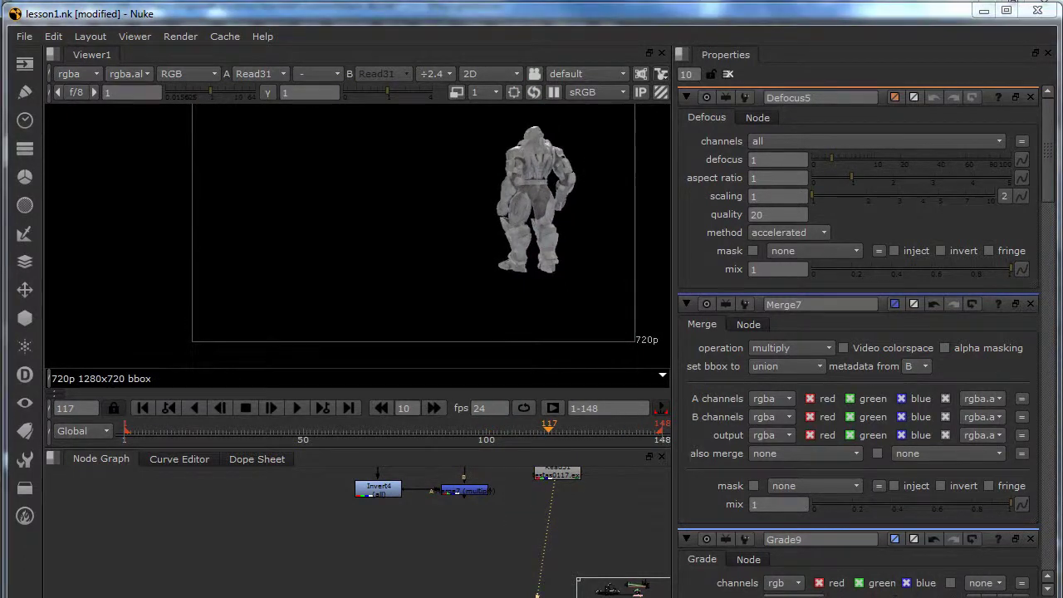
- Merge the Read31 robot over Merge7's output, align the new Merge below Merge7, and view the composite
key("m")
left_click_drag(474, 503, 555, 475)
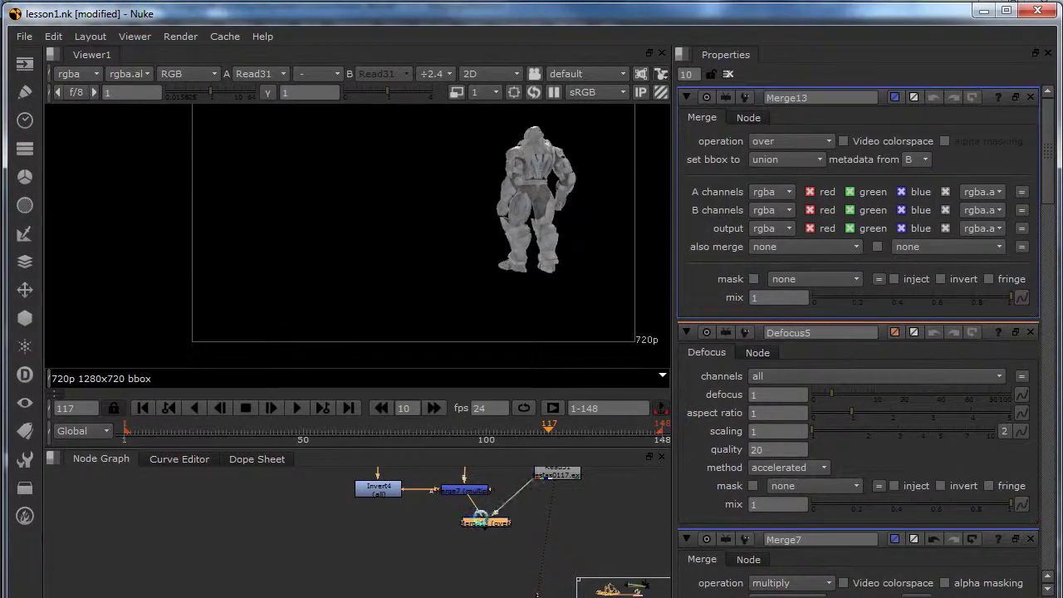
left_click_drag(489, 523, 464, 525)
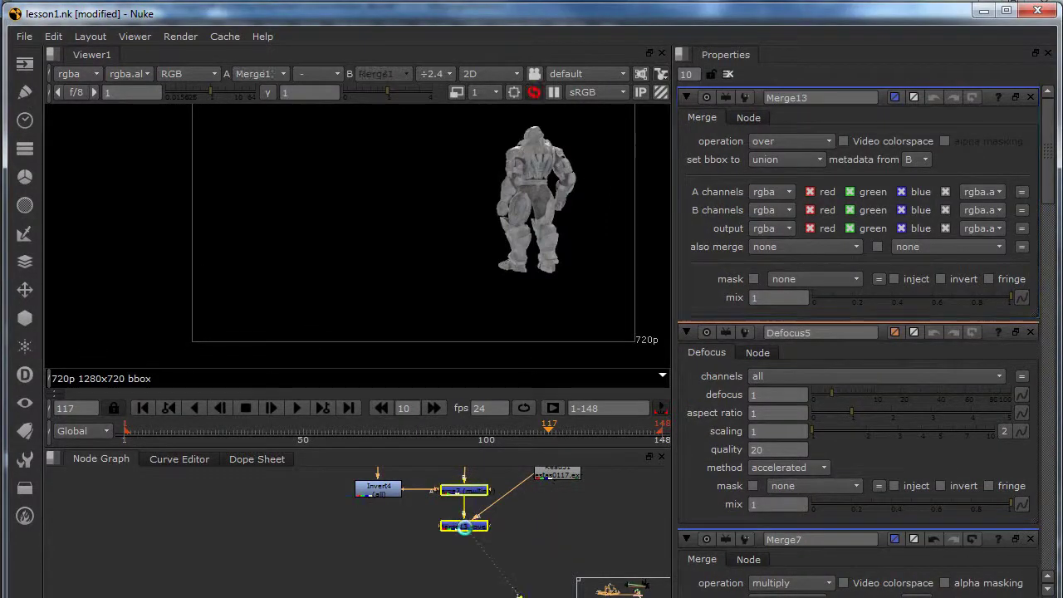
key("1")
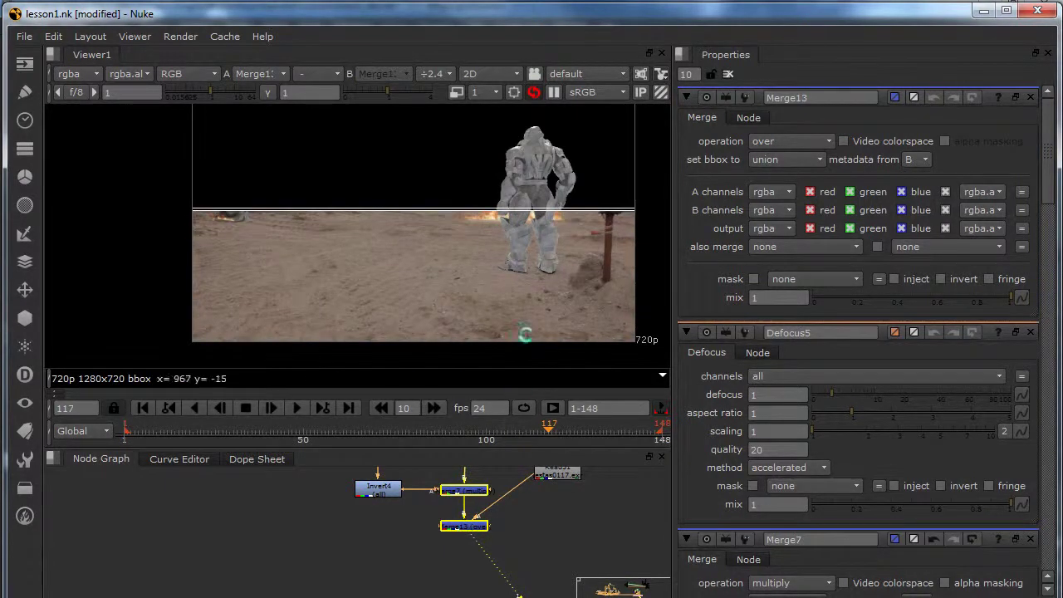
middle_click_drag(555, 223, 569, 253)
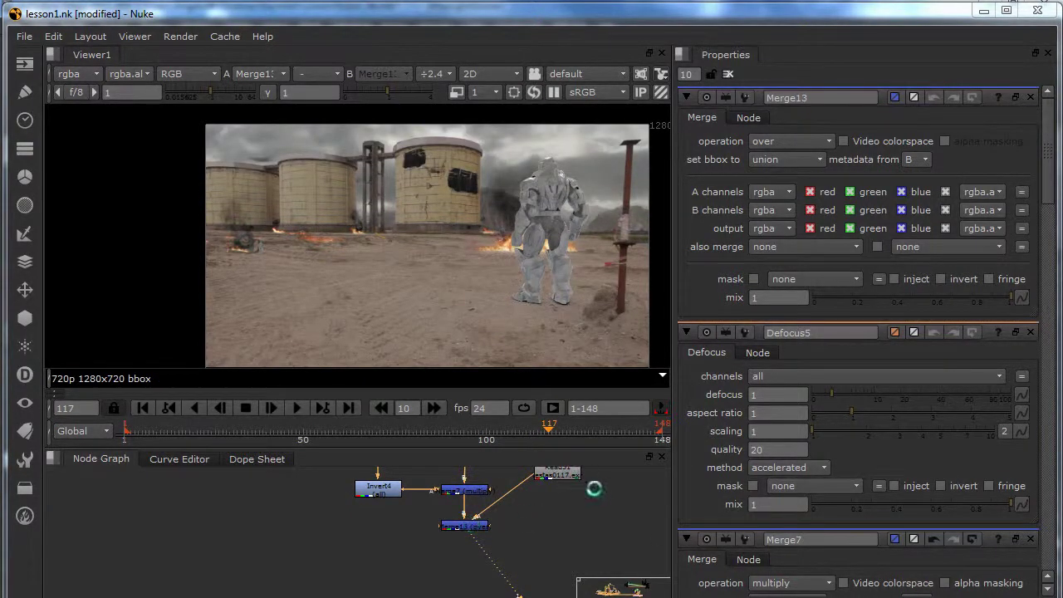
- Insert a Grade node after Read31 and set its multiply to 0.95
left_click_drag(562, 473, 569, 487)
middle_click_drag(574, 494, 568, 522)
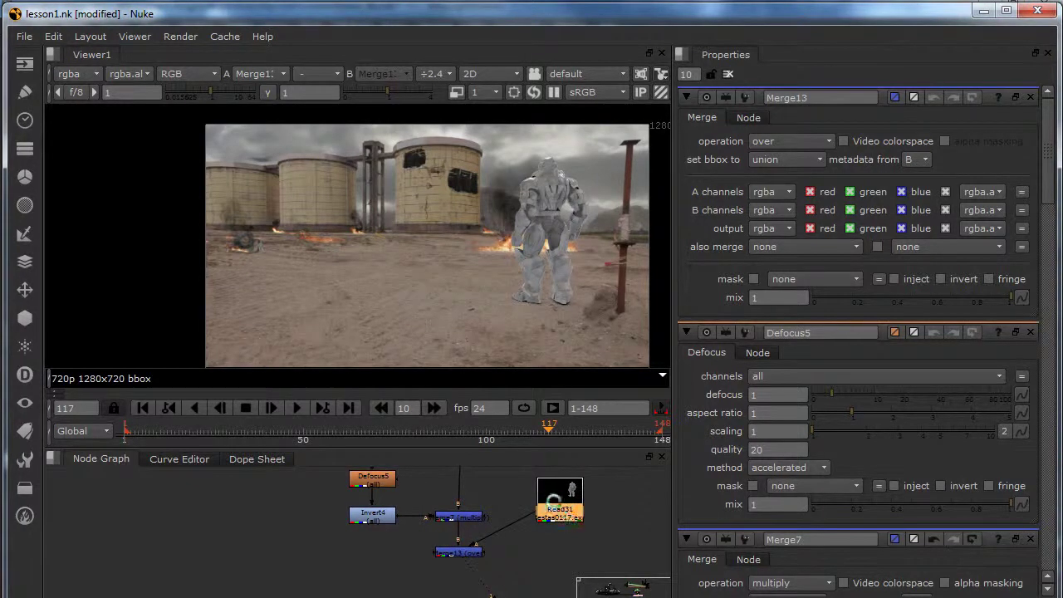
key("g")
left_click(774, 233)
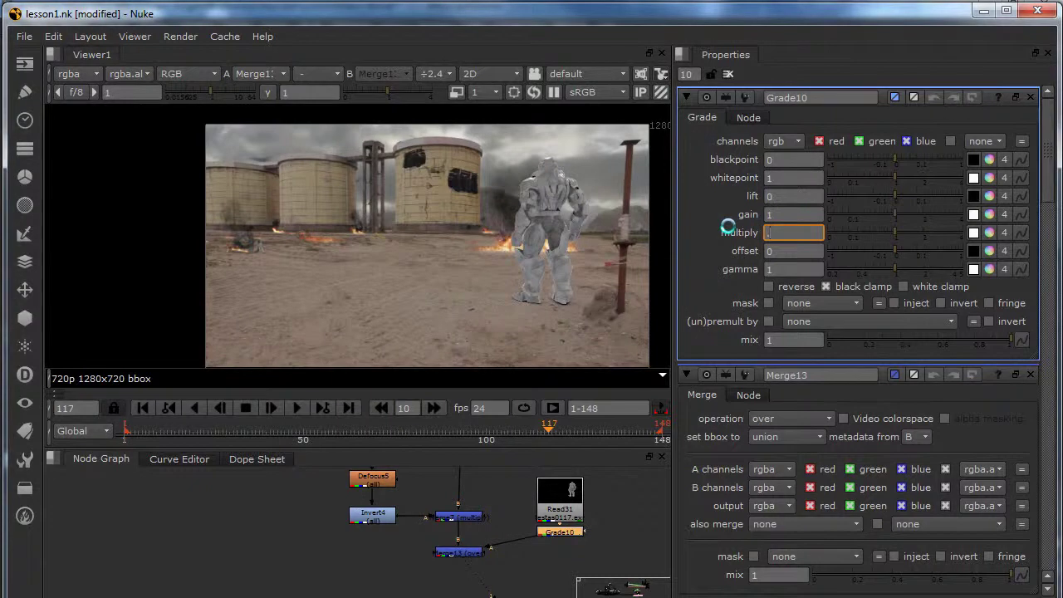
type(".95")
key("Return")
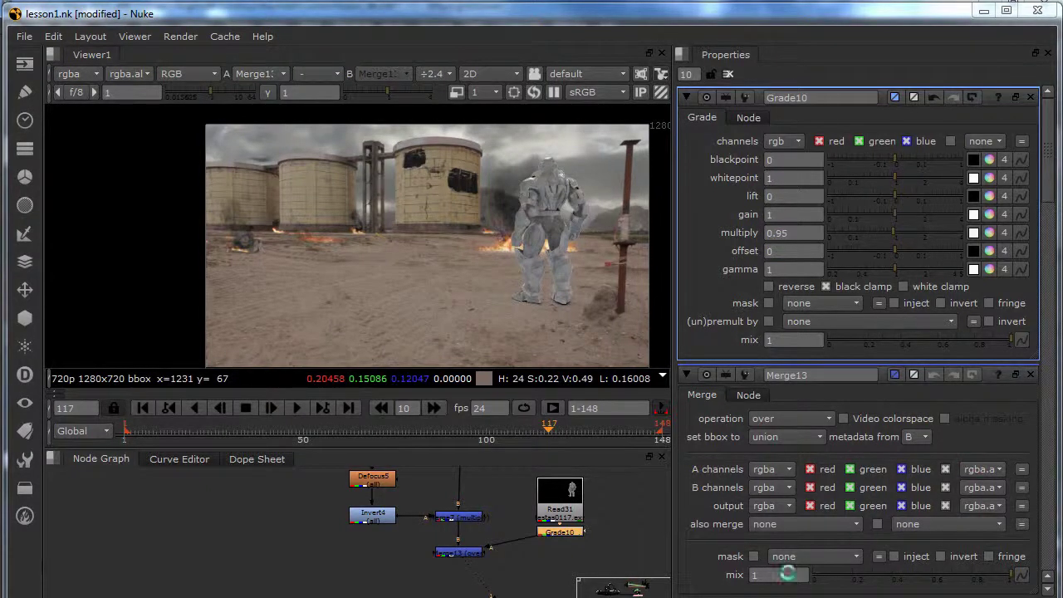
- Darken the robot in Grade10 by setting gamma to 0.7 and multiply to 0.85
left_click(780, 269)
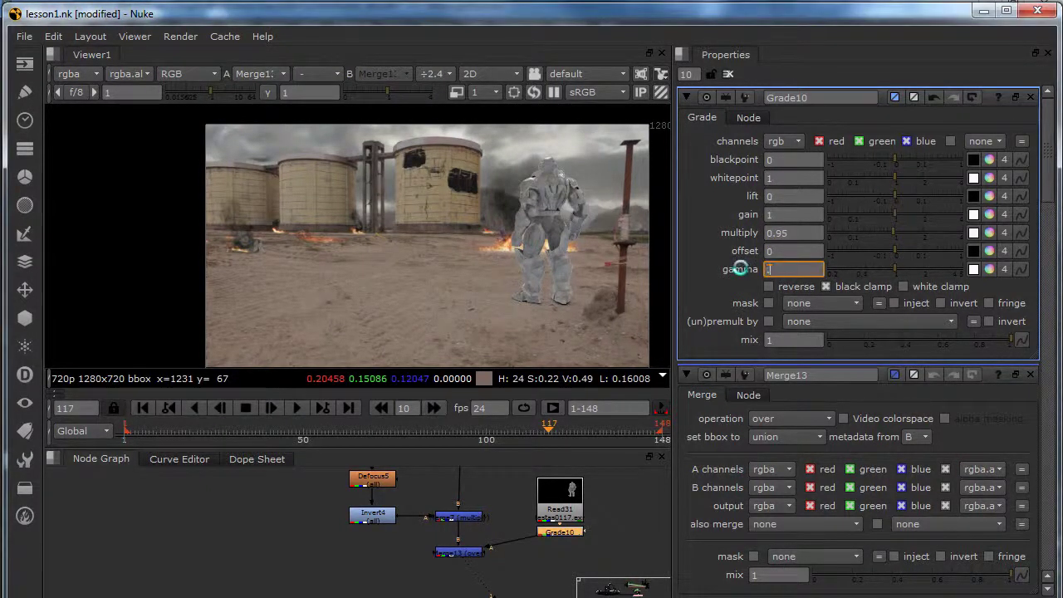
key("Return")
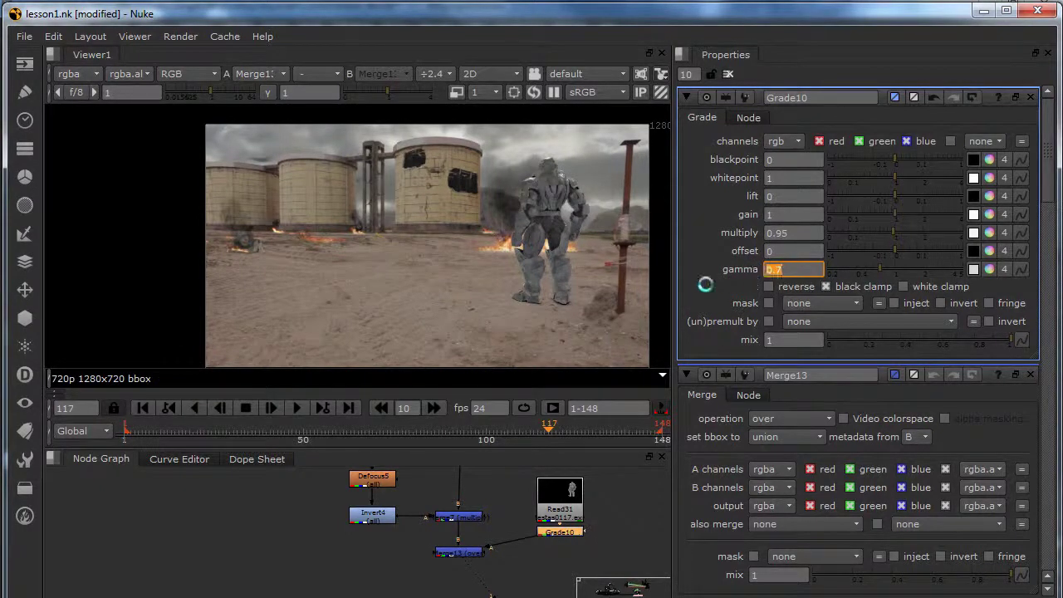
left_click(781, 232)
type("0.85")
key("Return")
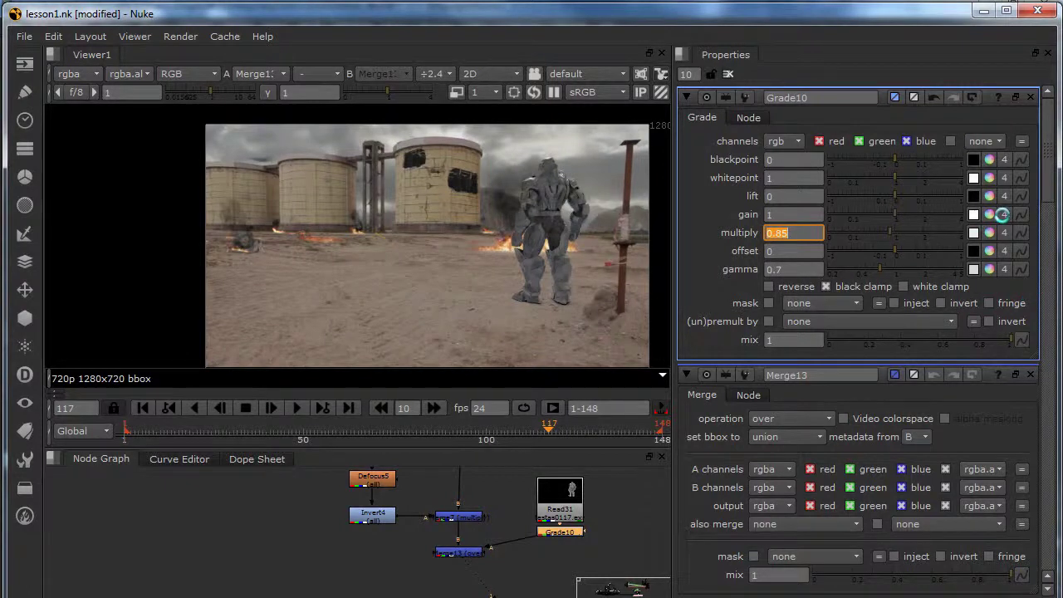
- Warm the robot in Grade10 by setting the gain's red channel to 1.03 and blue channel to 0.95
left_click(1002, 214)
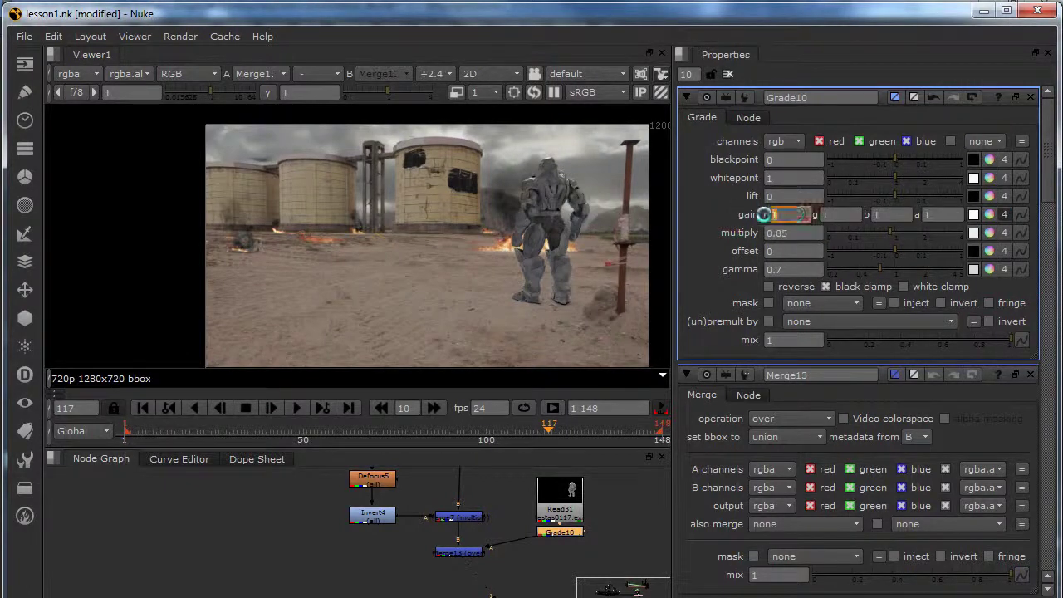
type("1.")
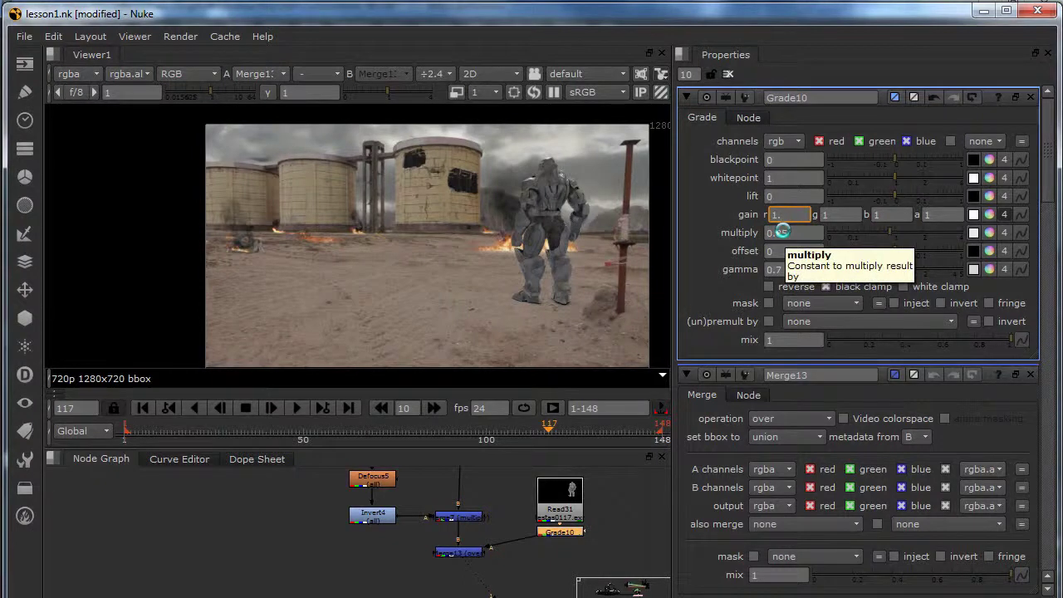
type("03")
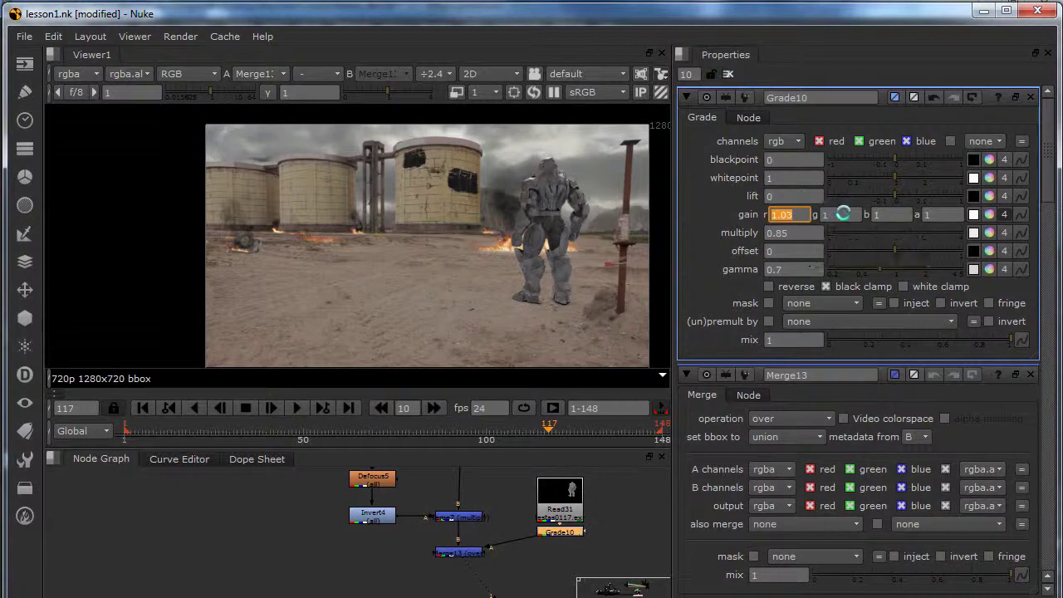
left_click(889, 216)
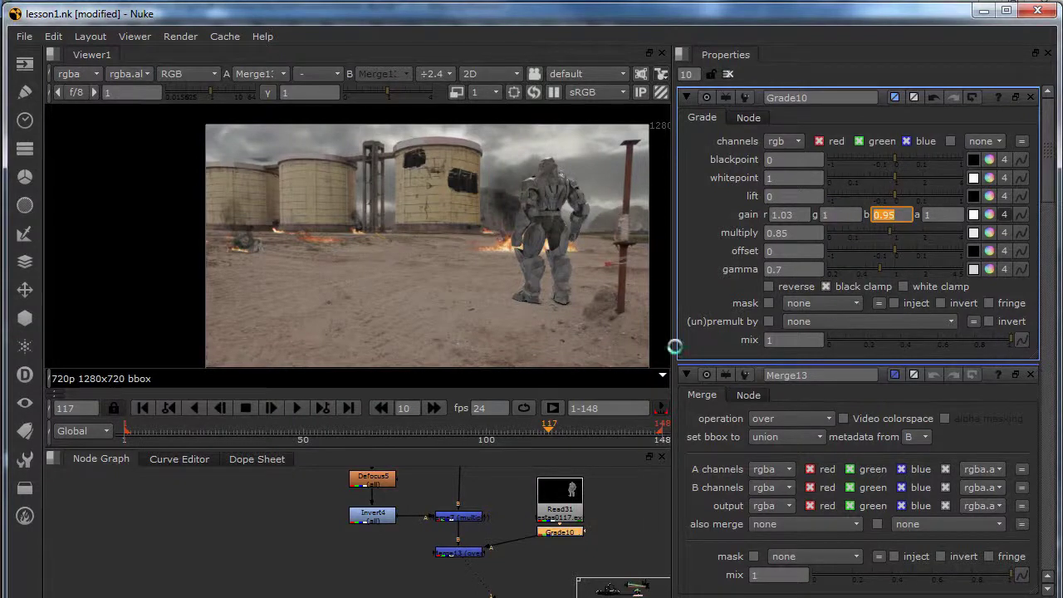
scroll(486, 230, "up", 5)
scroll(561, 282, "up", 3)
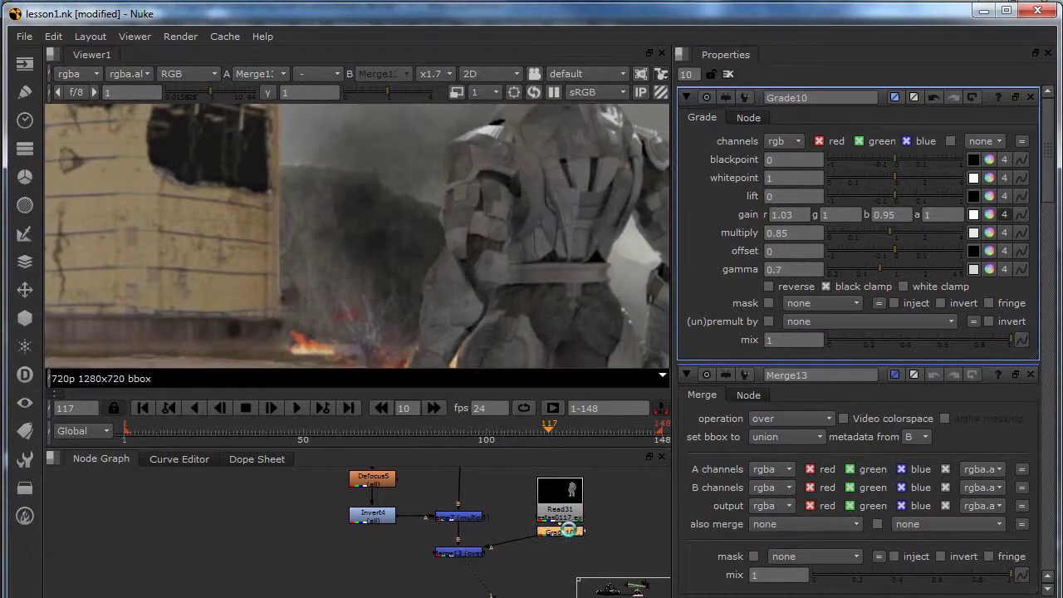
middle_click_drag(539, 254, 475, 284)
scroll(478, 332, "down", 5)
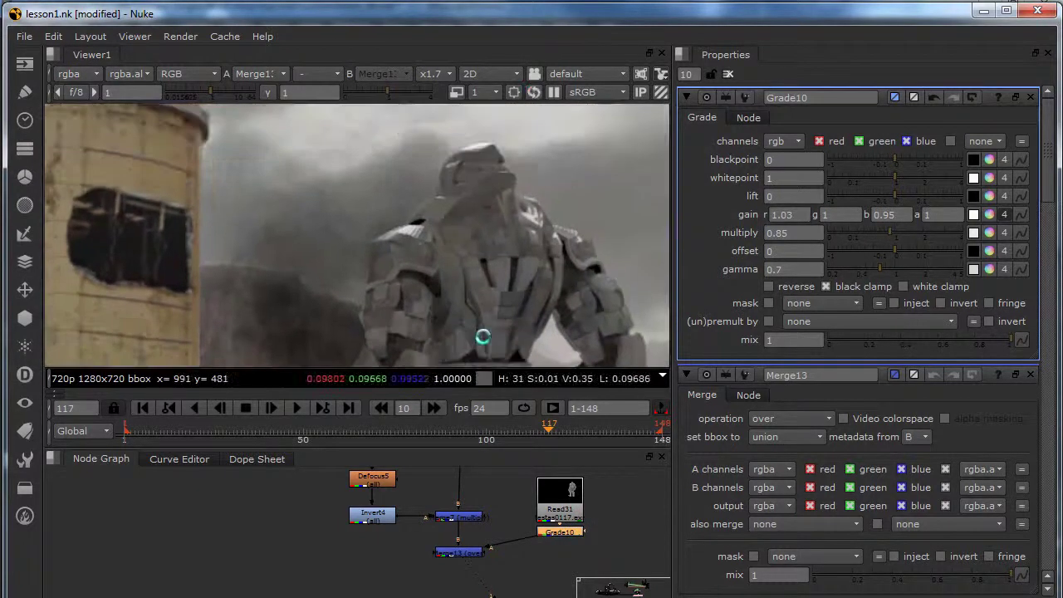
middle_click_drag(498, 237, 501, 225)
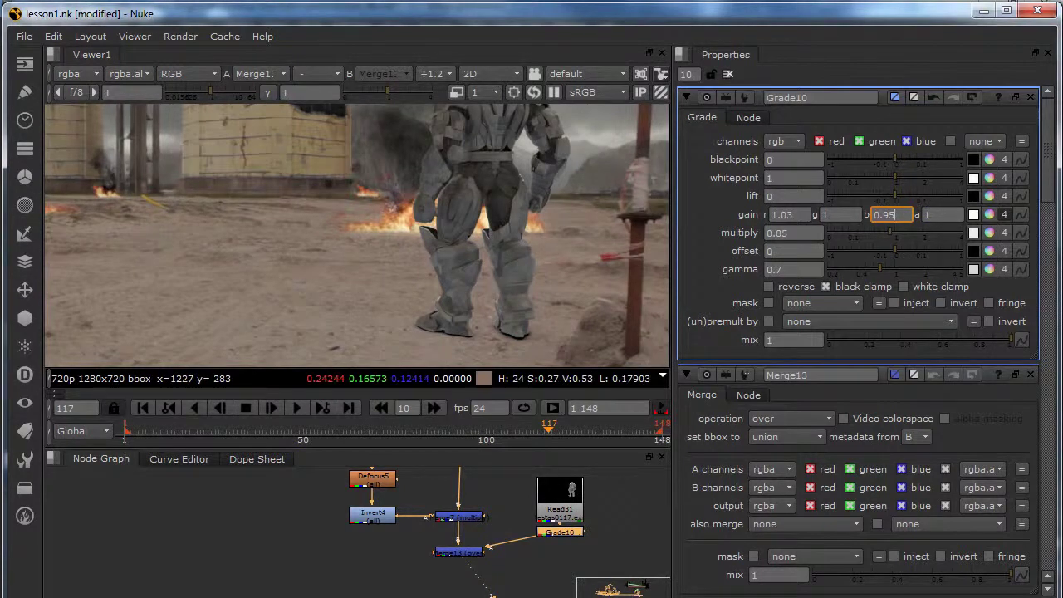
key("Return")
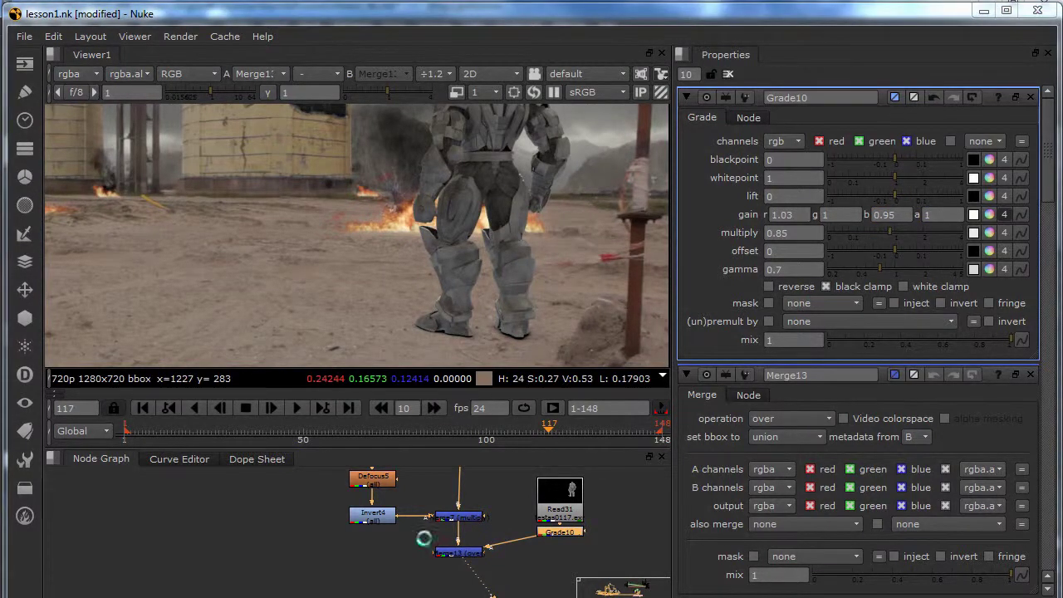
- Insert a Defocus node between Read31 and Grade10 and set its defocus to 0.2
key("Tab")
type("def")
left_click(560, 499)
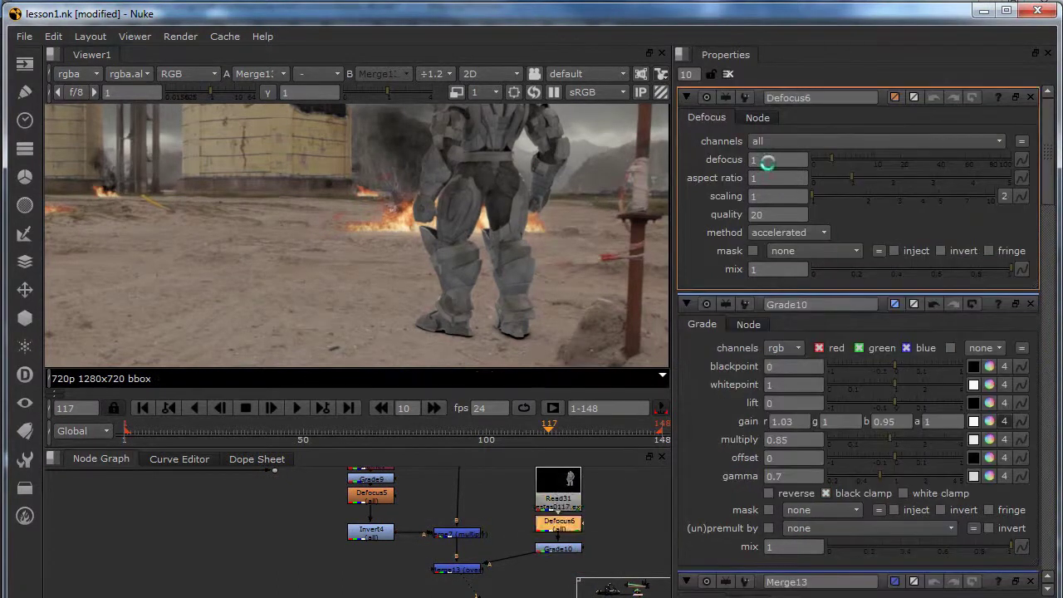
type("0.2")
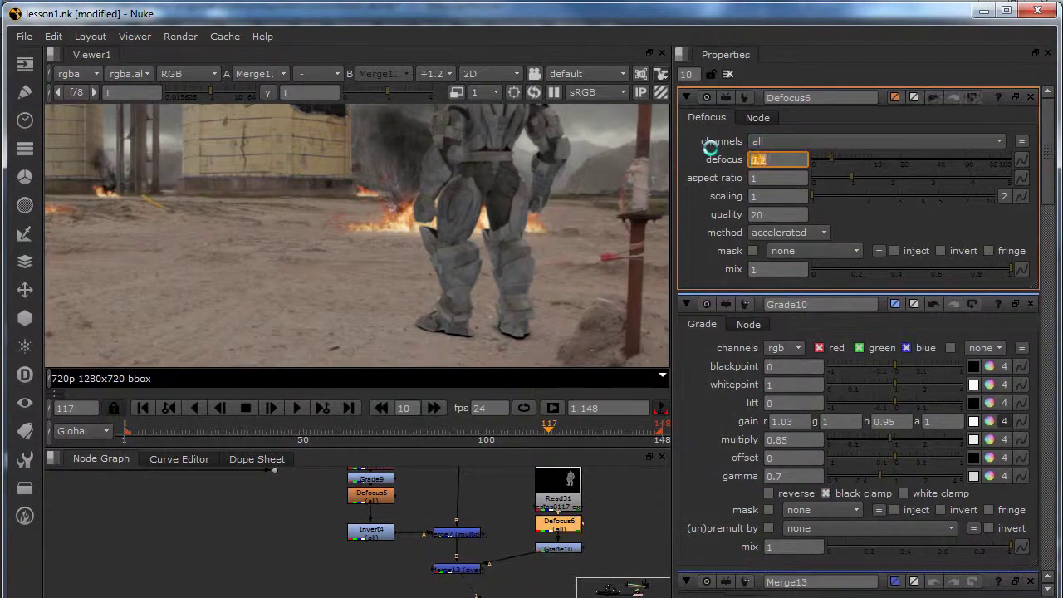
key("Return")
- Disable and re-enable Defocus6 to compare the robot with and without the blur
scroll(509, 209, "up", 5)
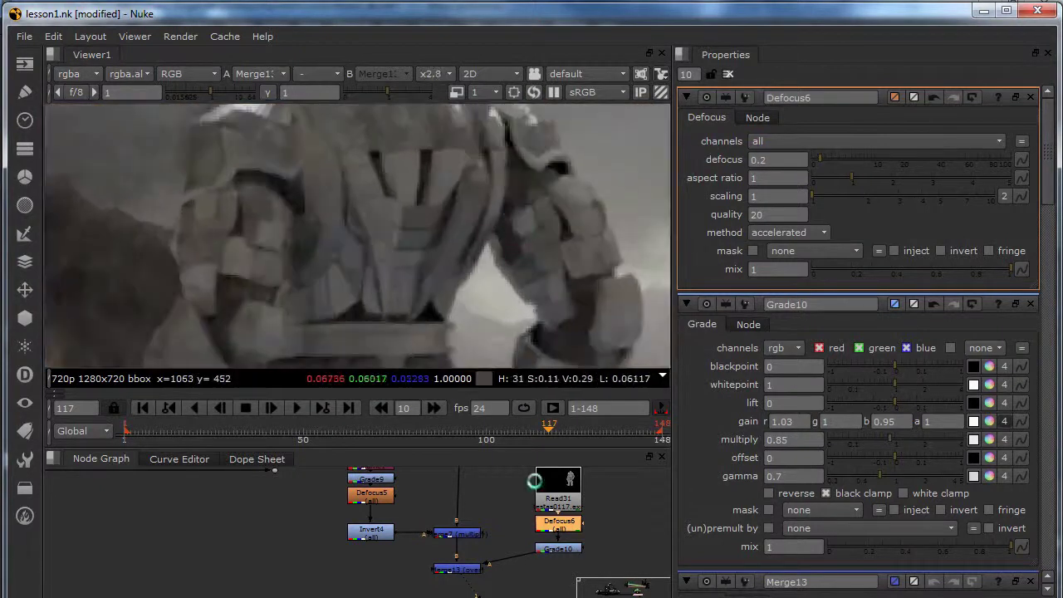
key("d")
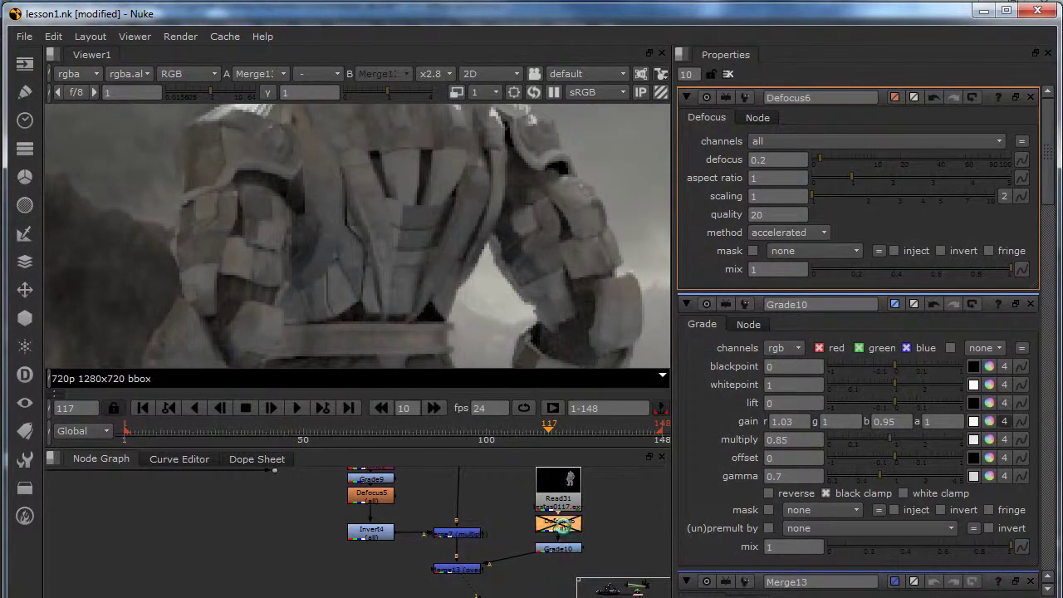
middle_click_drag(616, 531, 606, 510)
left_click(586, 514)
left_click(552, 502)
key("d")
- Compare the softness of the robot's edges with the pole and mountain edges in the background plate
scroll(562, 218, "up", 7)
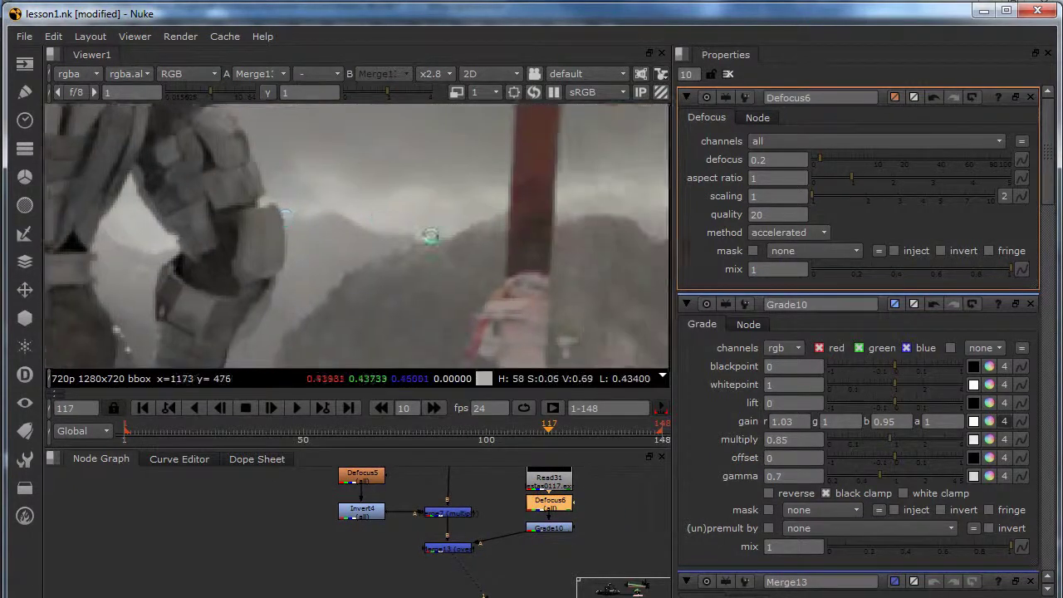
scroll(515, 241, "up", 1)
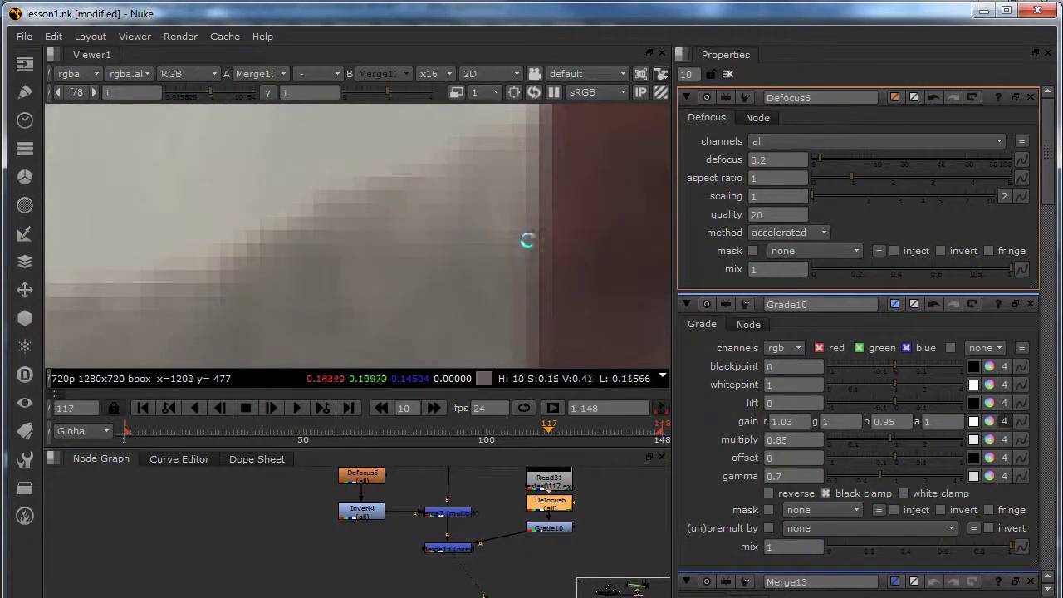
scroll(443, 251, "down", 3)
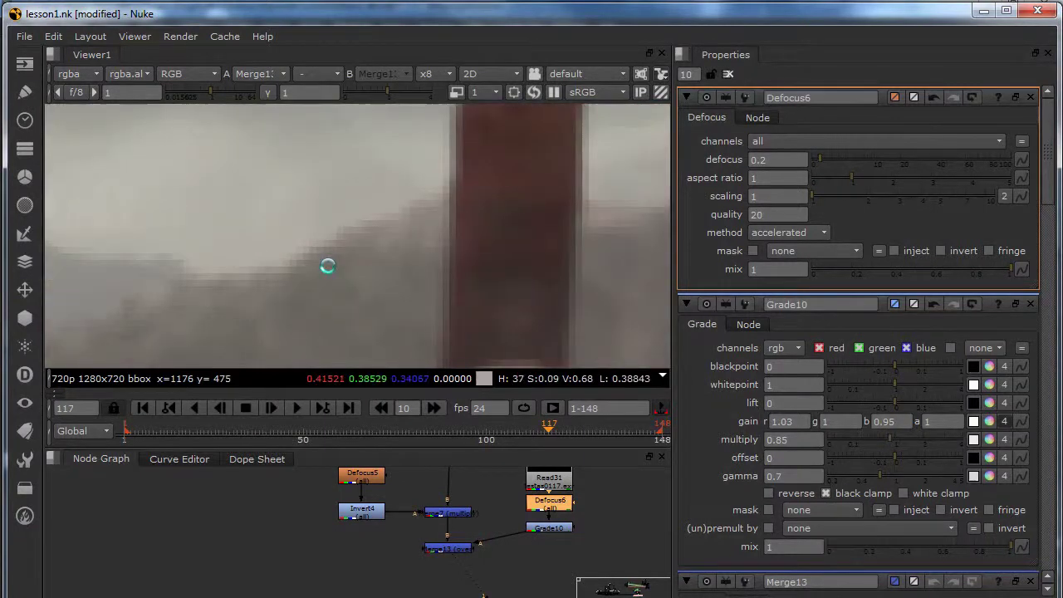
scroll(329, 264, "up", 4)
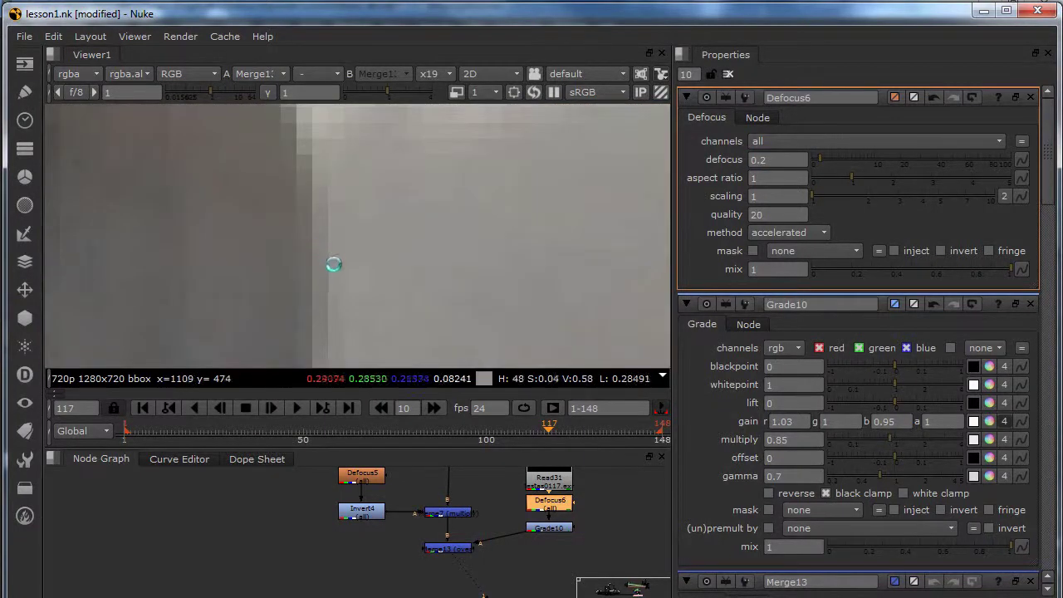
scroll(443, 282, "down", 8)
scroll(540, 230, "down", 6)
middle_click_drag(539, 245, 571, 210)
scroll(567, 211, "up", 4)
left_click(802, 159)
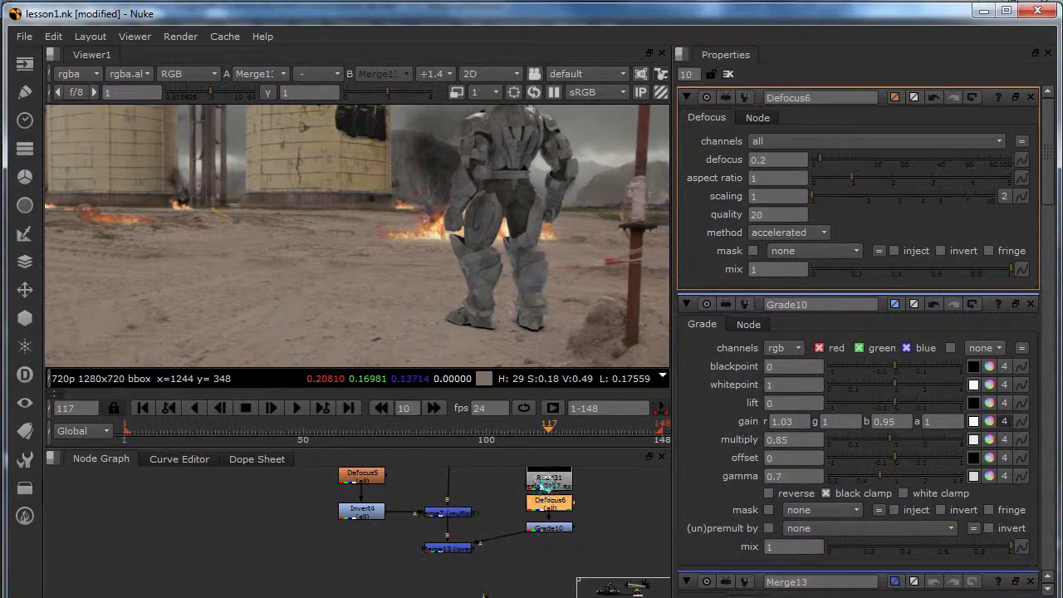
- Insert an EdgeBlur node between Defocus6 and Grade10 and set its size to 1
left_click_drag(543, 496, 550, 490)
key("Tab")
type("edgeblur")
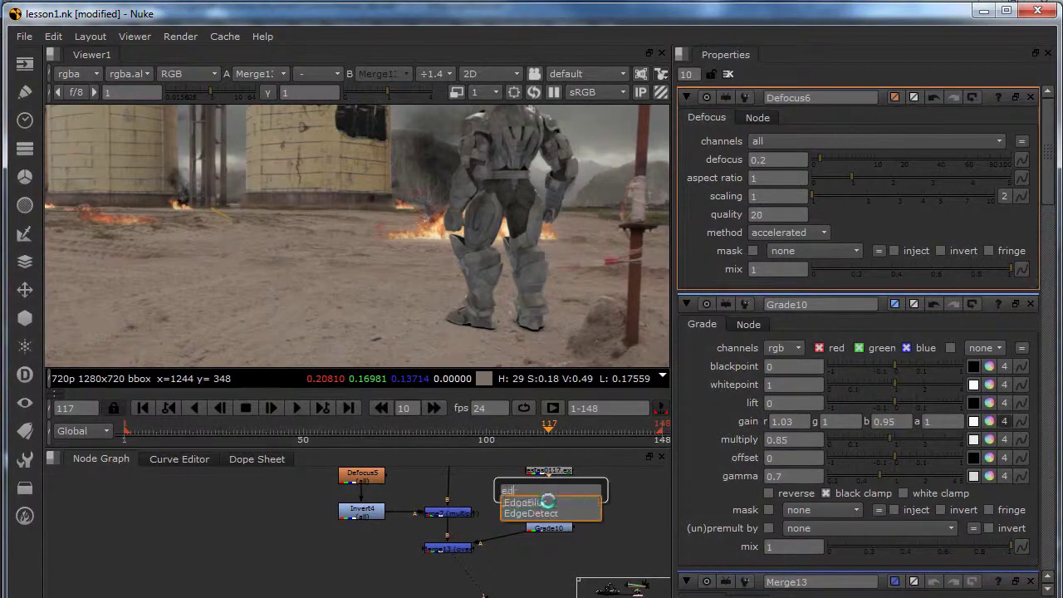
key("Return")
scroll(500, 199, "up", 5)
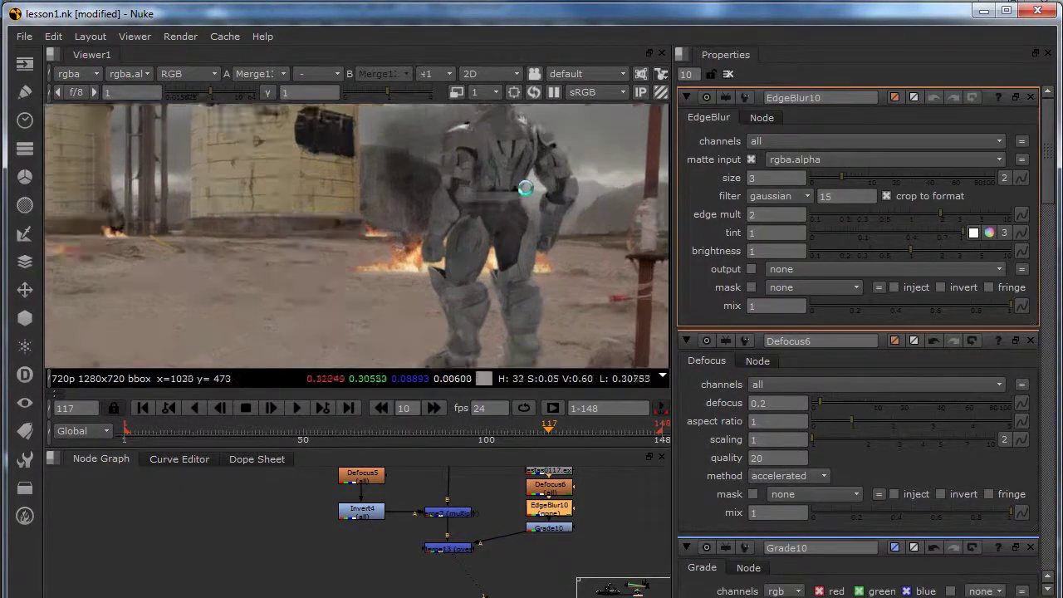
left_click_drag(784, 177, 738, 178)
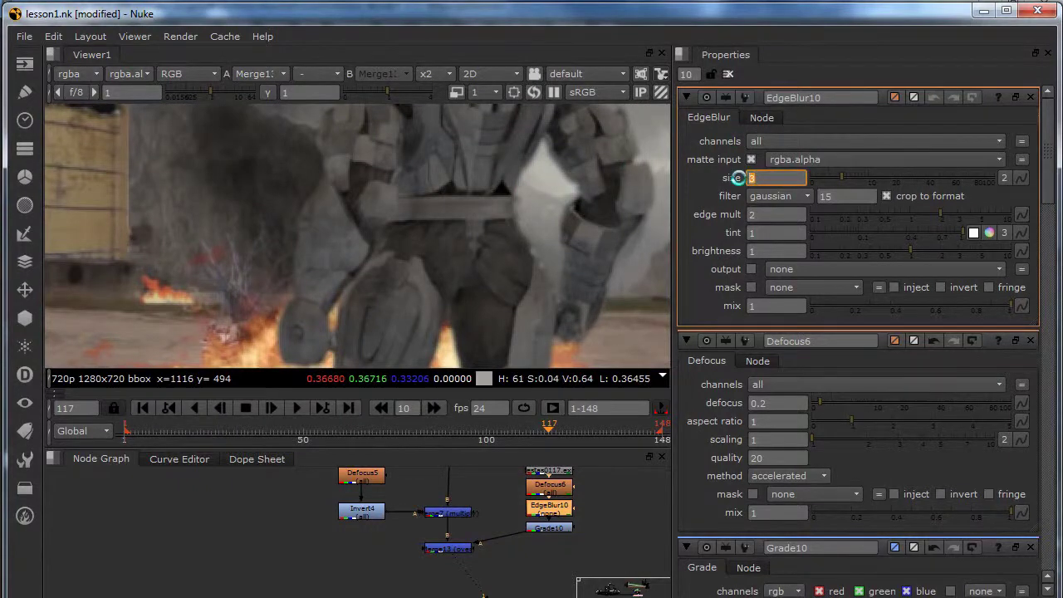
type("1")
key("Return")
scroll(564, 253, "up", 4)
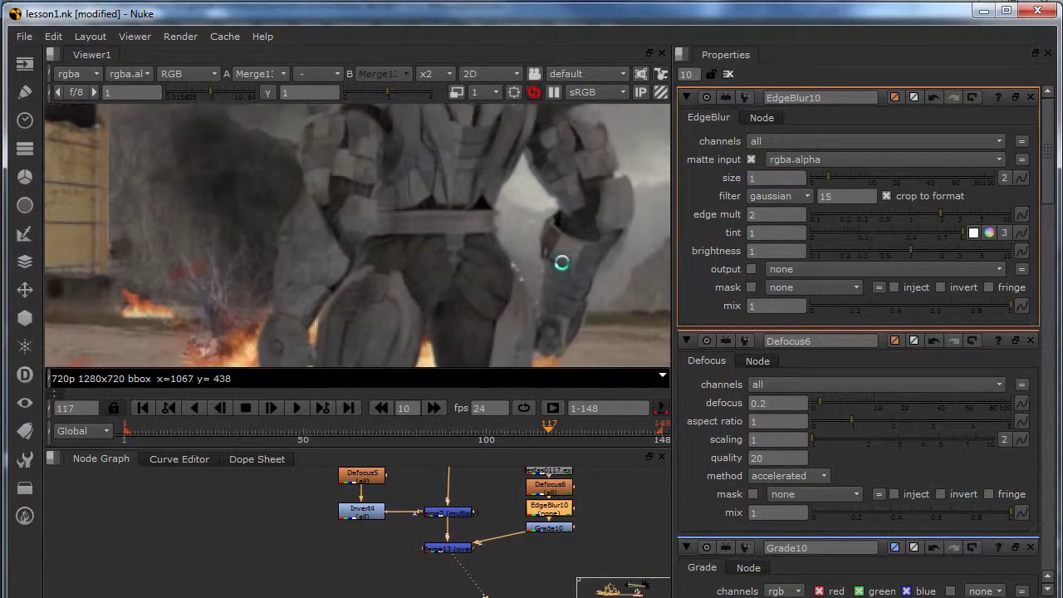
middle_click_drag(585, 232, 465, 260)
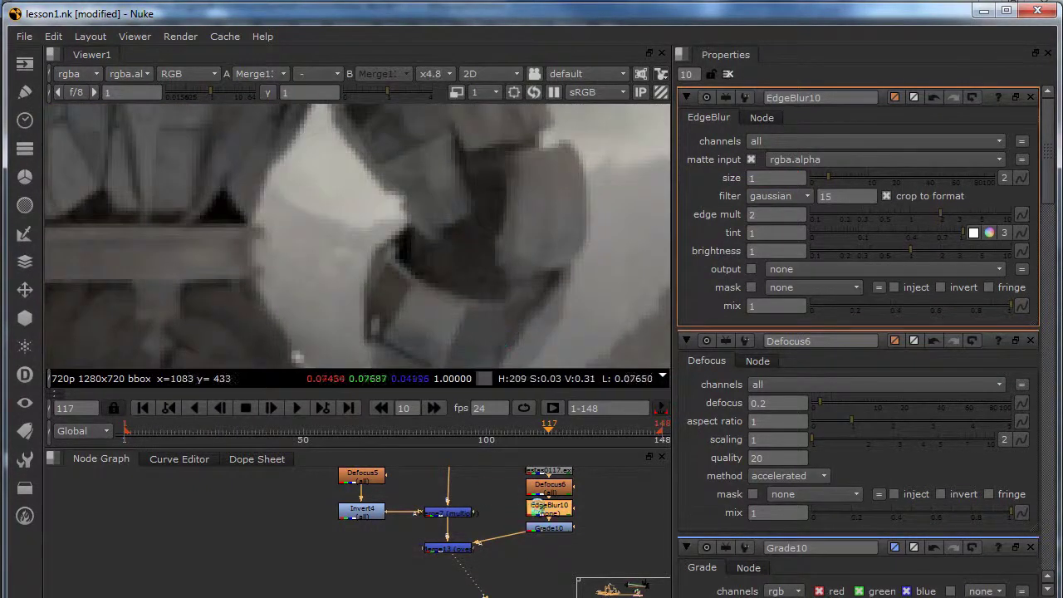
- Disable and re-enable EdgeBlur10 to compare the robot's arm edges against the sky with and without the blur
key("d")
key("d")
key("d")
middle_click_drag(602, 166, 586, 178)
scroll(586, 179, "up", 3)
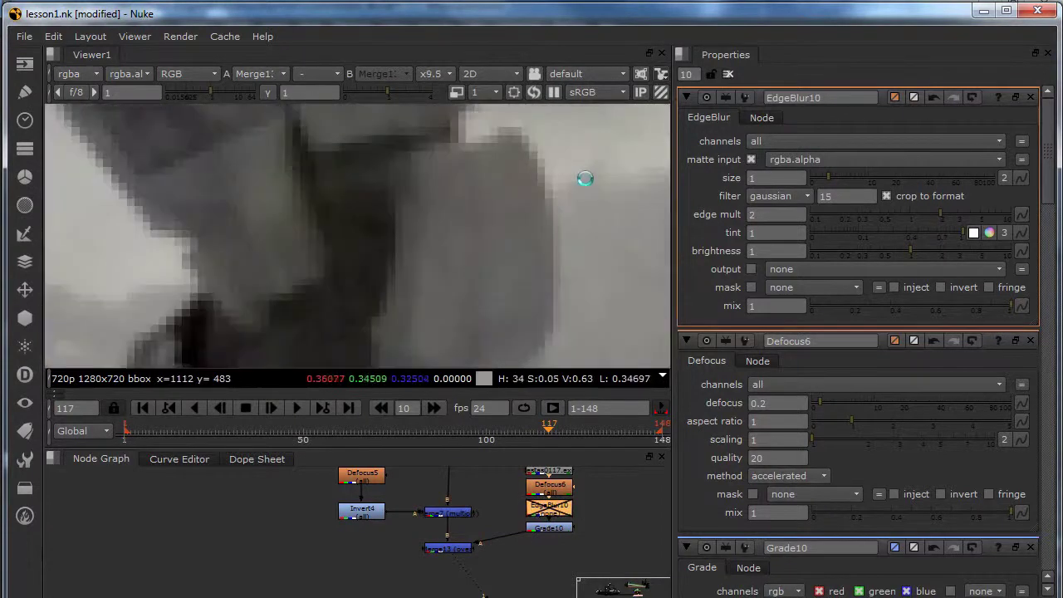
scroll(584, 178, "up", 2)
key("d")
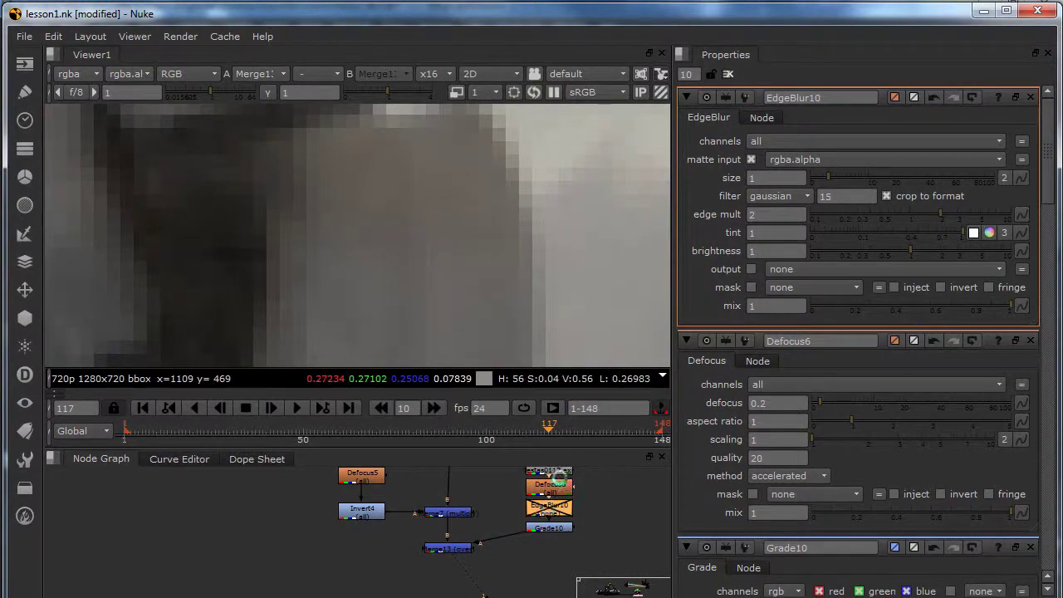
scroll(468, 219, "down", 6)
left_click(776, 178)
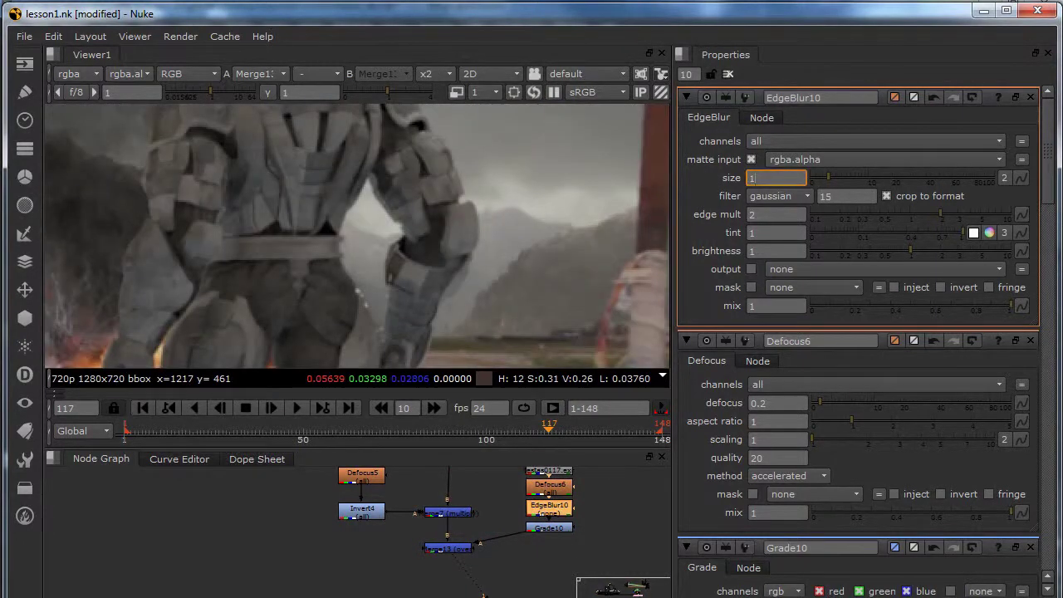
key("Return")
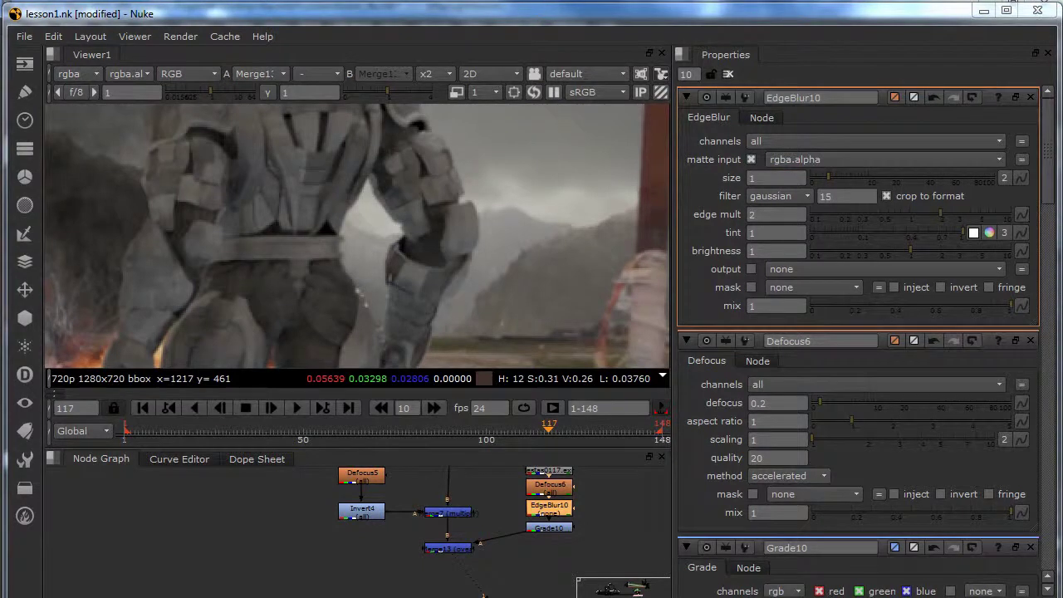
- Insert a Grain node between EdgeBlur10 and Grade10
left_click_drag(538, 508, 545, 480)
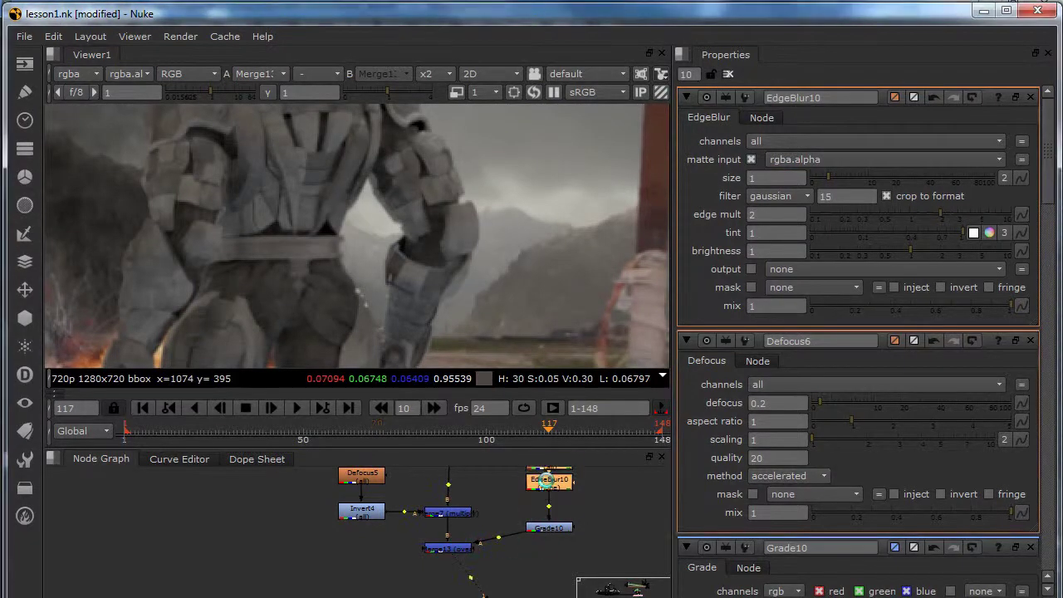
key("Tab")
type("grain")
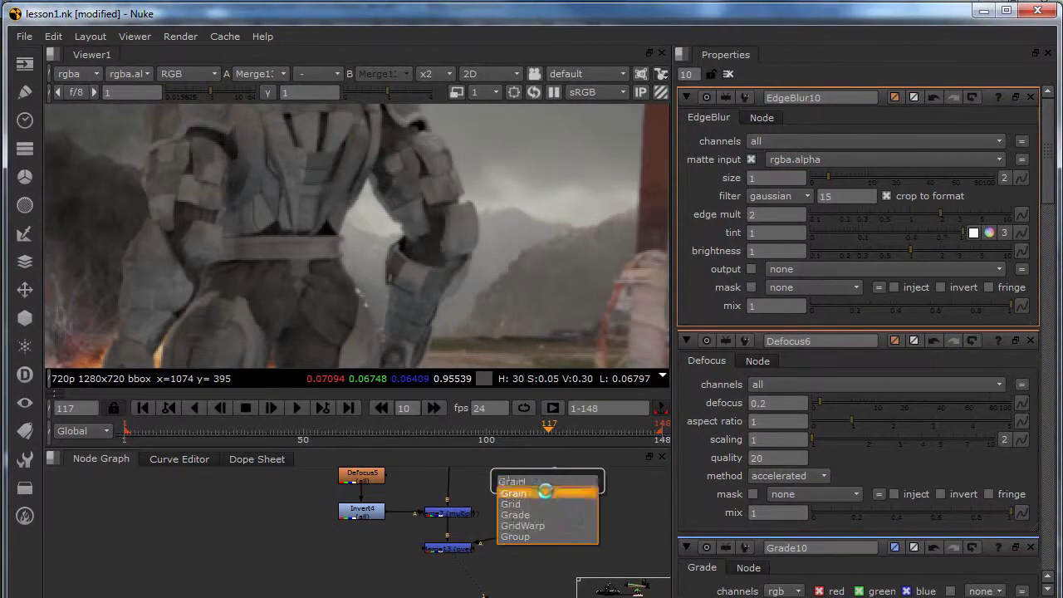
key("Return")
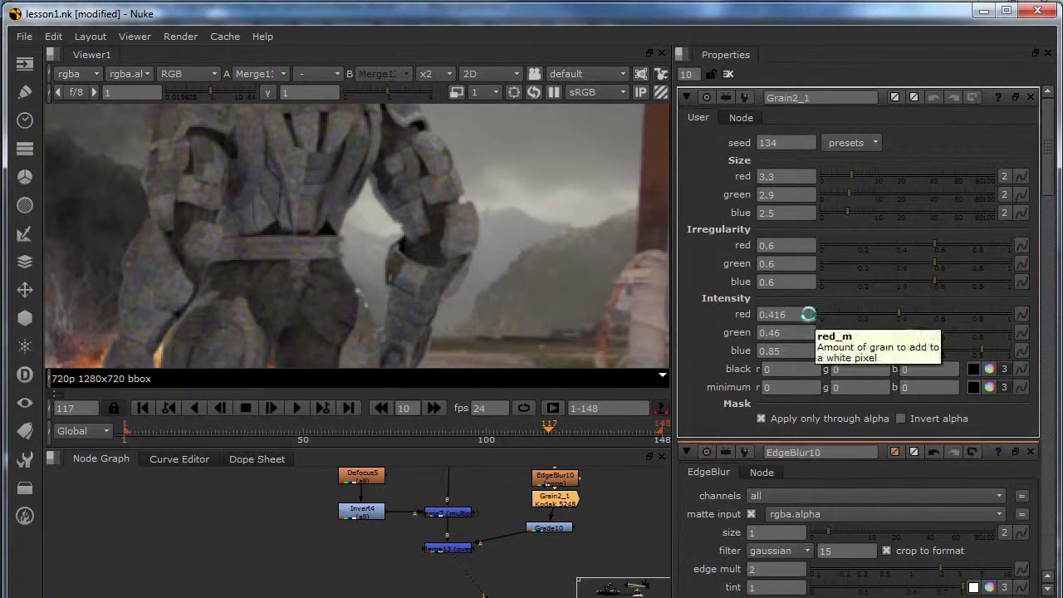
- Lower the grain intensity to 0.14 for red and 0.115 for both green and blue
double_click(810, 314)
type("0.14")
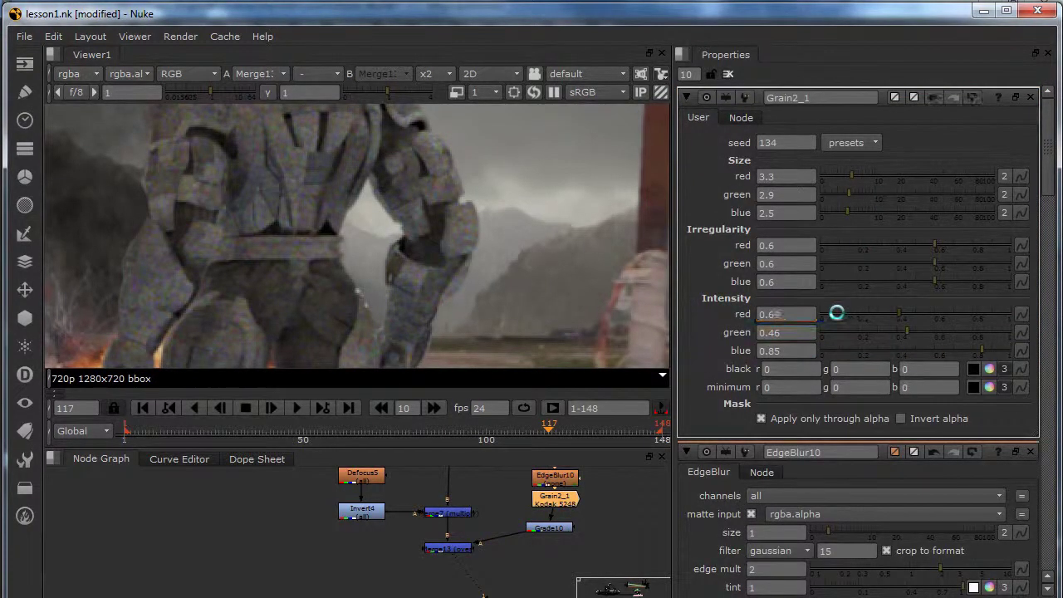
key("Return")
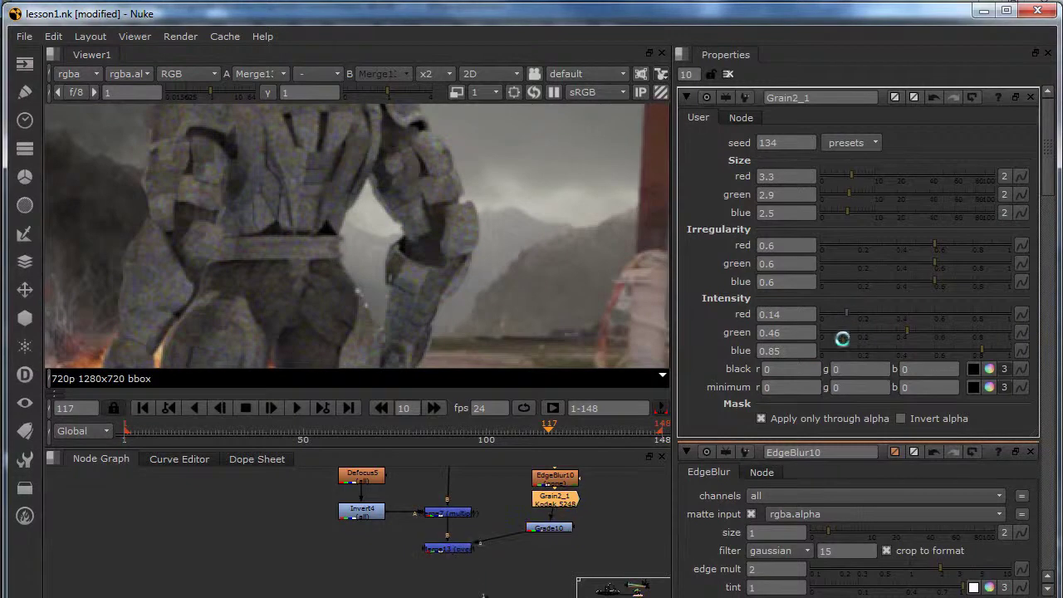
left_click(839, 334)
left_click(842, 349)
left_click(839, 349)
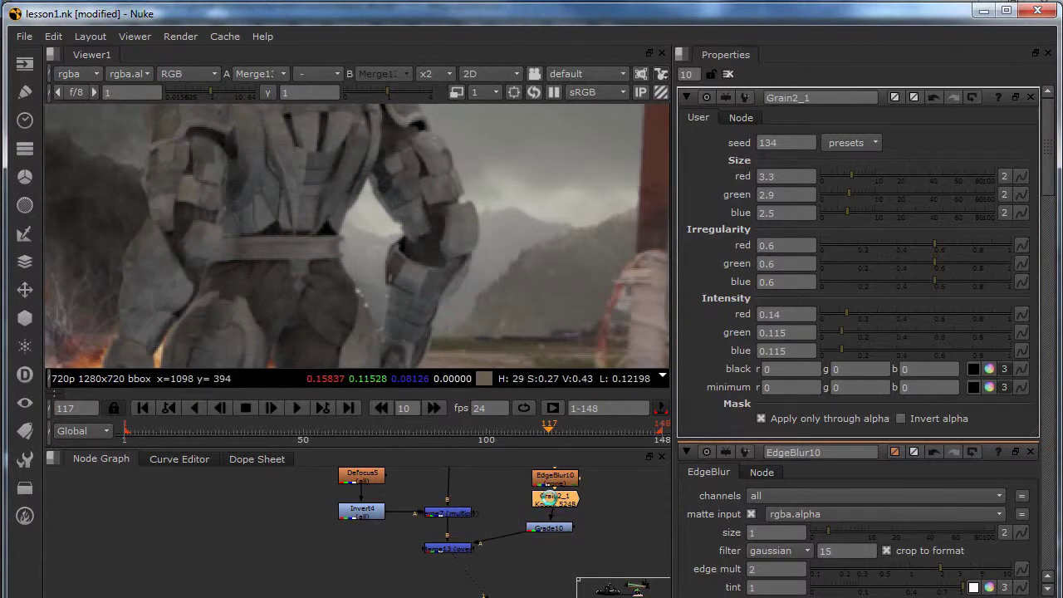
- Reduce the grain size to 0.4 for red, 0.7 for green and 0.6 for blue
scroll(404, 185, "up", 5)
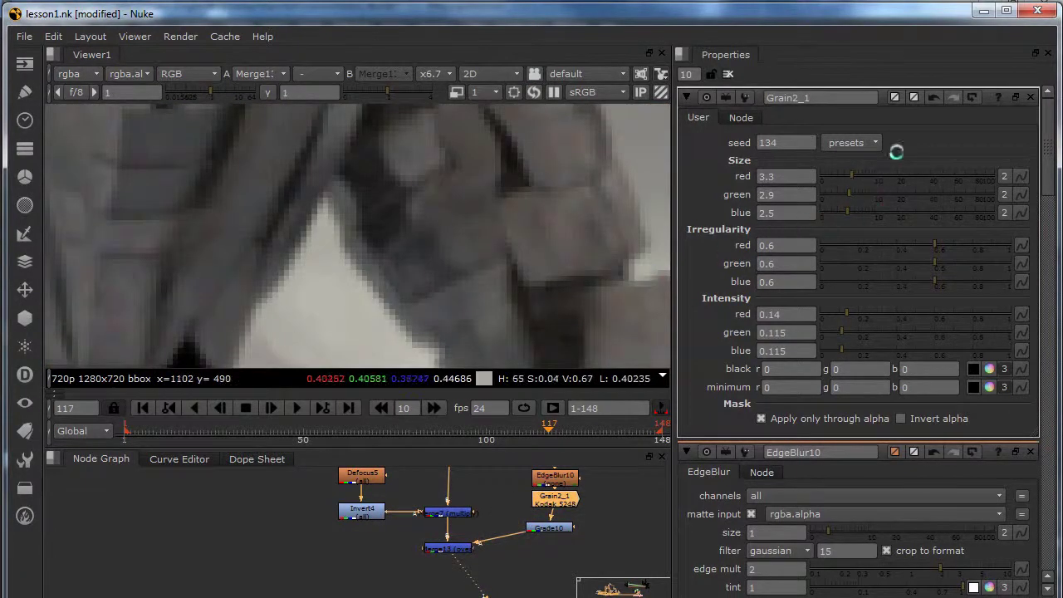
left_click(830, 175)
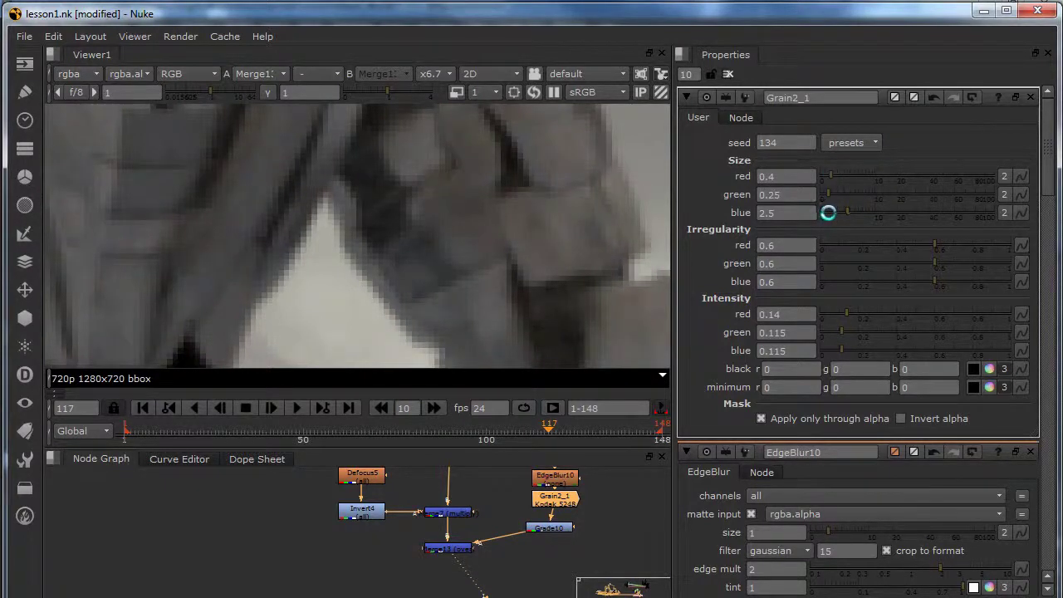
double_click(780, 195)
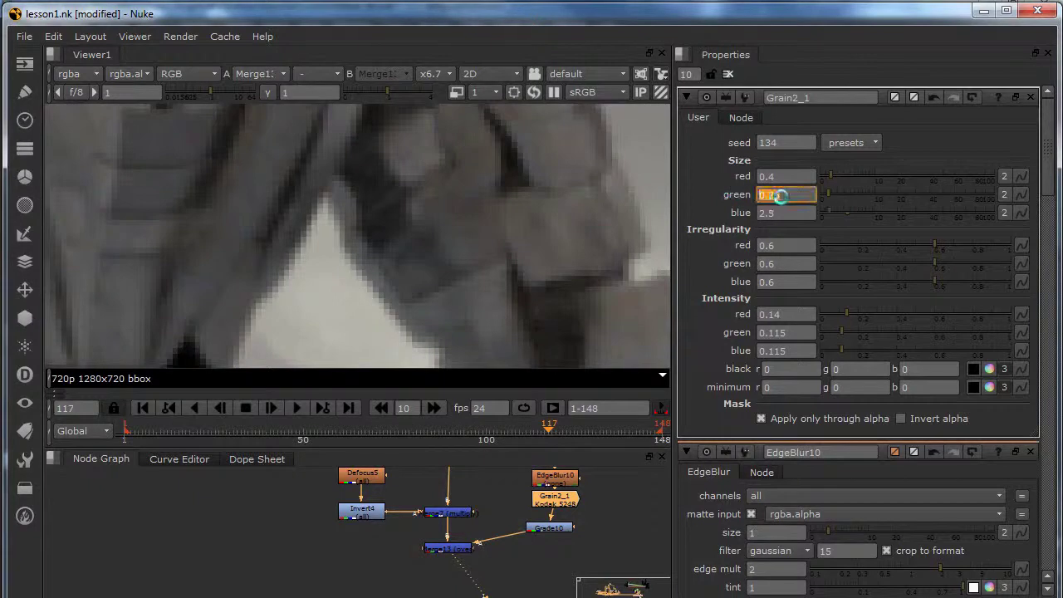
left_click_drag(775, 210, 725, 213)
type(".6")
key("Return")
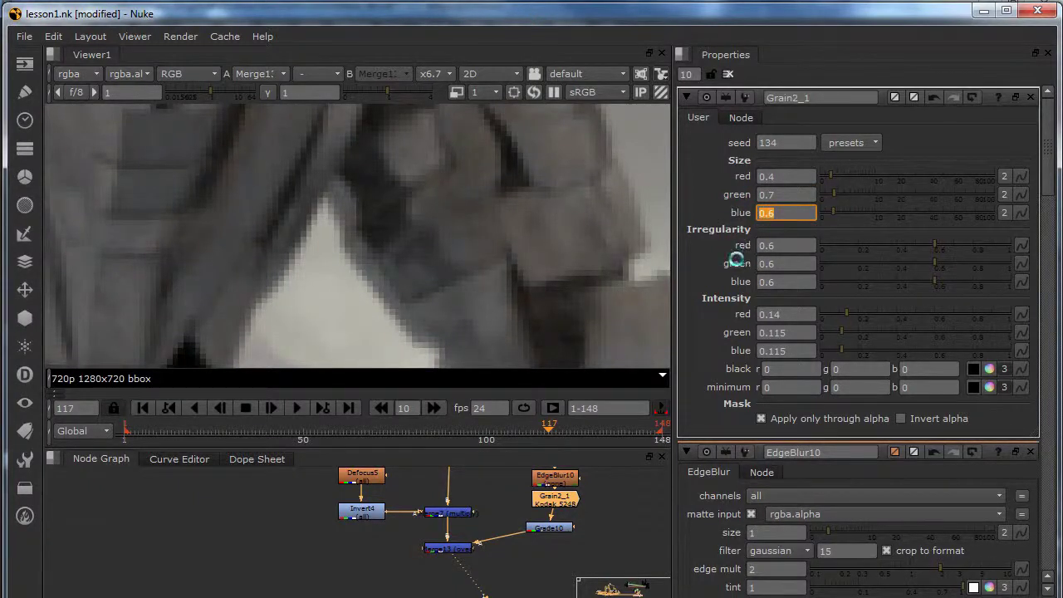
- Check the robot's match with the background at viewer gamma 4 and 0.5, and restore the gamma to 1
scroll(505, 278, "down", 6)
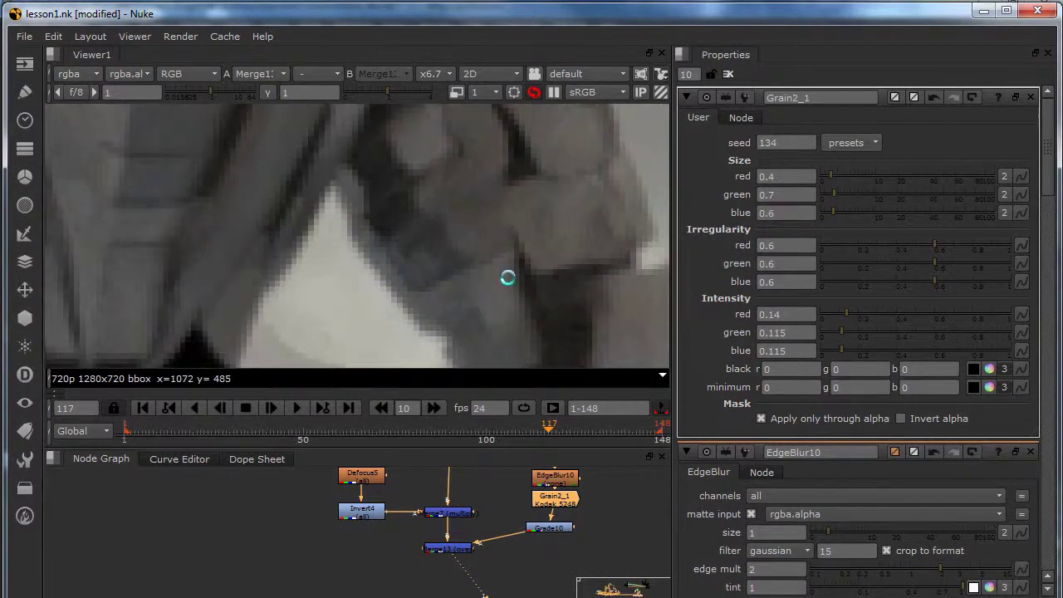
scroll(505, 277, "down", 4)
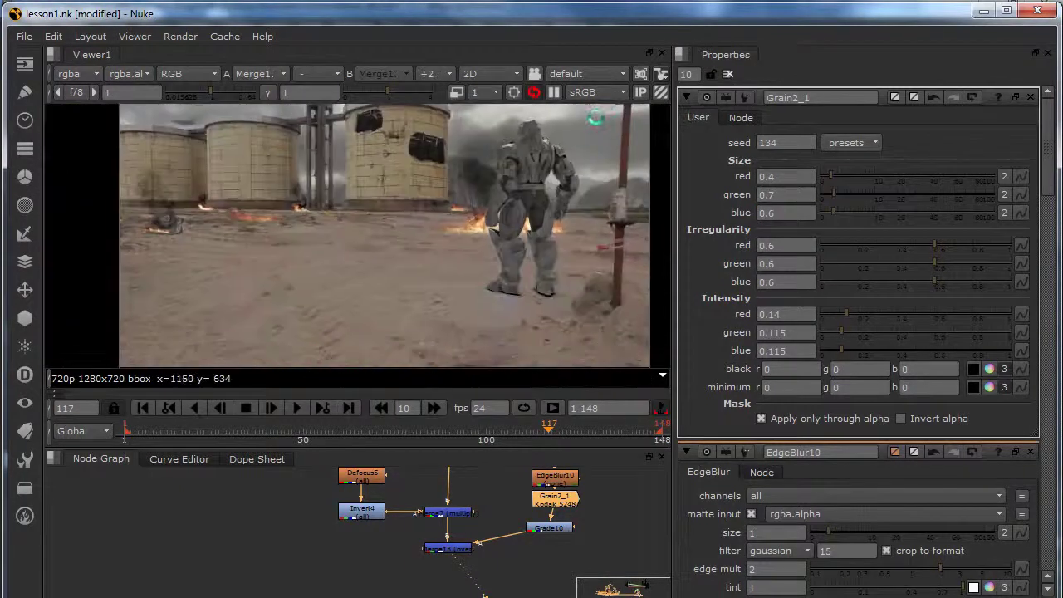
scroll(532, 174, "up", 3)
scroll(517, 216, "down", 2)
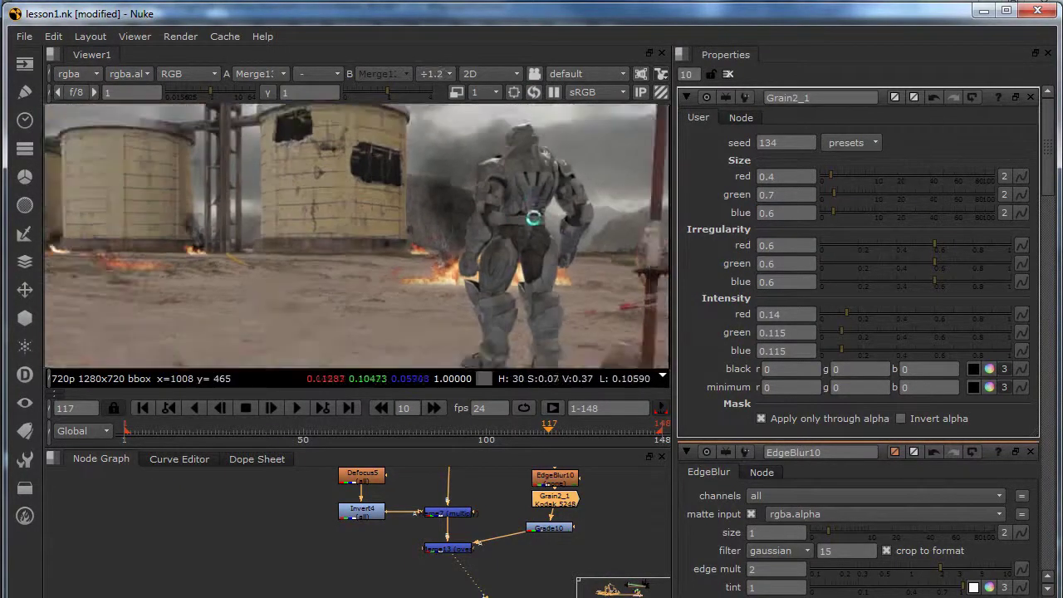
left_click(388, 92)
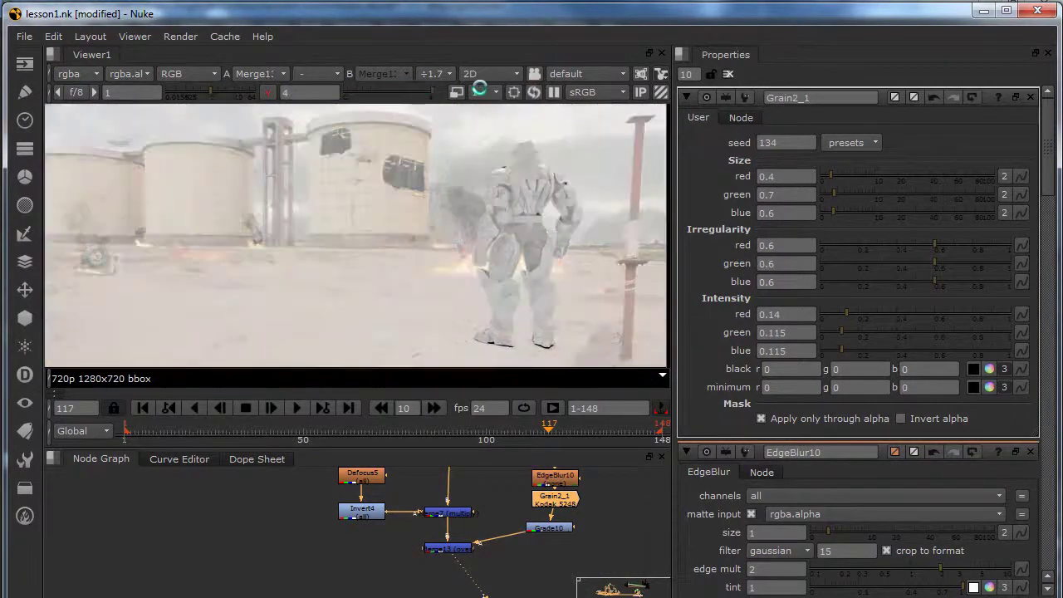
mouse_move(438, 86)
left_mouse_down()
mouse_move(372, 87)
mouse_move(438, 87)
left_mouse_up()
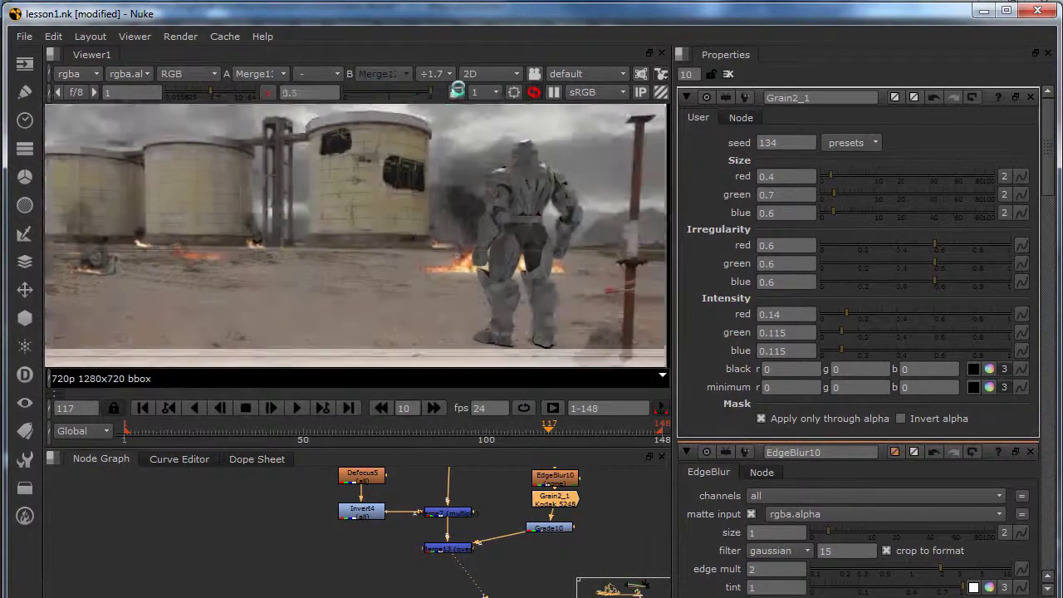
left_click(268, 92)
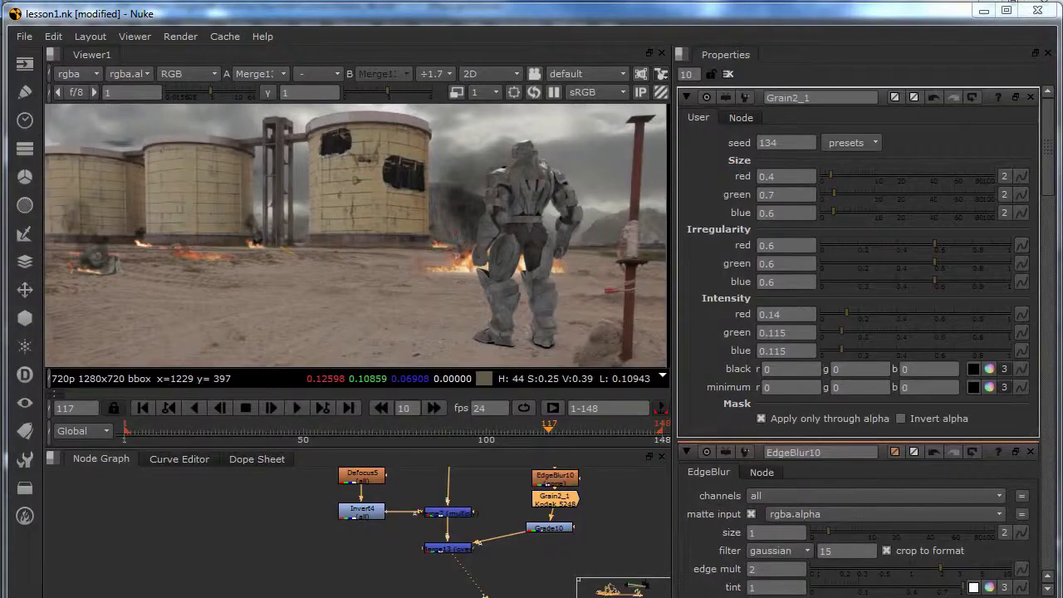
- Place the AO1 ambient occlusion sequence (Read27) beside Grade10 and attach a copy of Shuffle1 below it
left_click_drag(254, 328, 621, 510)
double_click(630, 521)
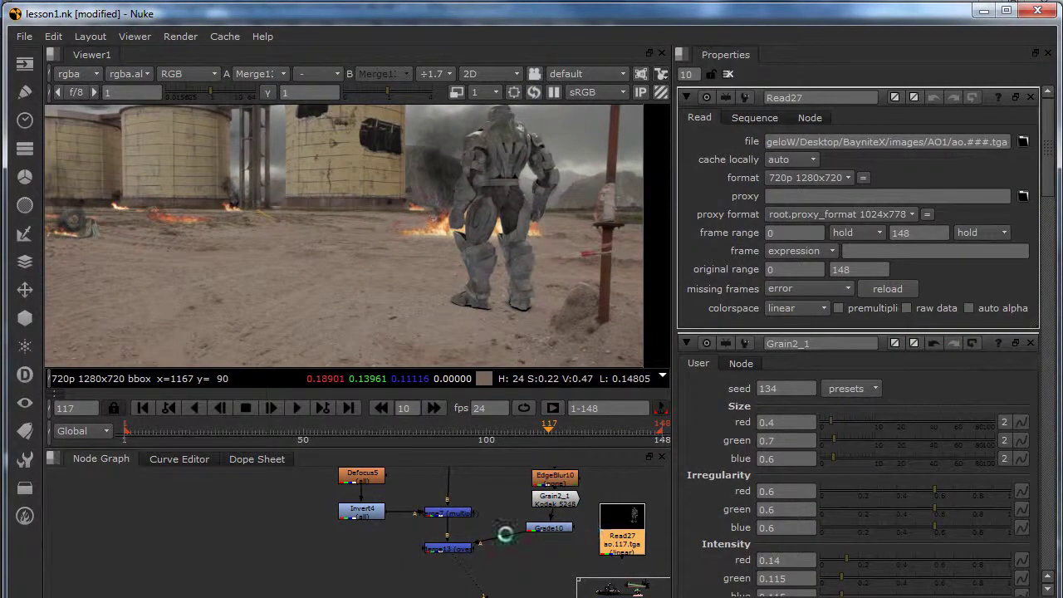
middle_click_drag(309, 502, 343, 537)
scroll(337, 523, "down", 2)
scroll(370, 522, "up", 2)
left_click(380, 498)
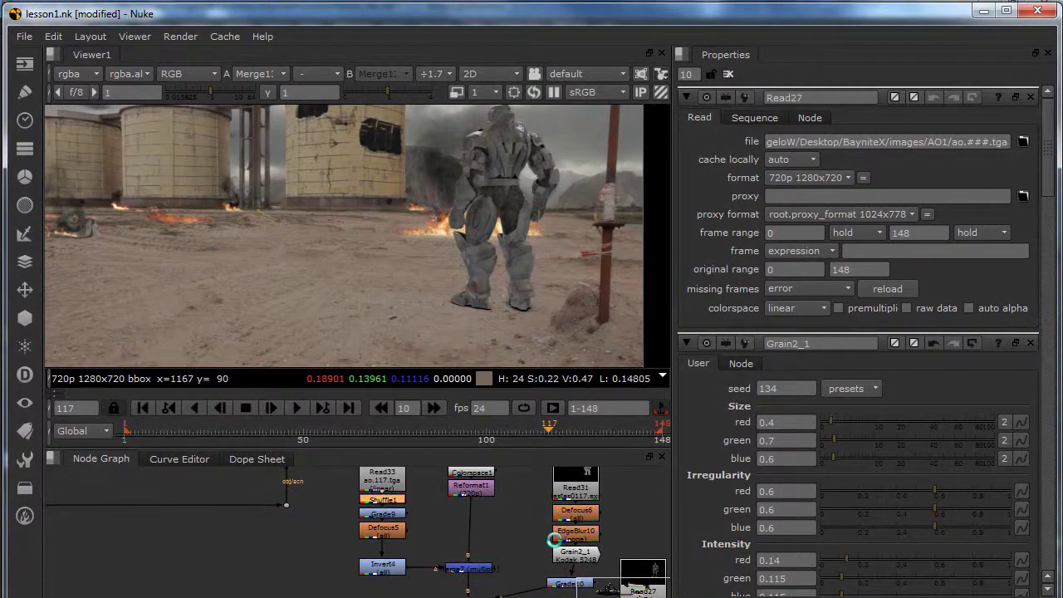
middle_click_drag(634, 580, 620, 536)
left_click(620, 536)
key("ctrl+v")
- Copy Defocus5 and Invert4 and attach the copies in that order below the new Shuffle2 node
mouse_move(370, 504)
middle_mouse_down()
mouse_move(373, 524)
mouse_move(380, 502)
middle_mouse_up()
left_click(376, 492)
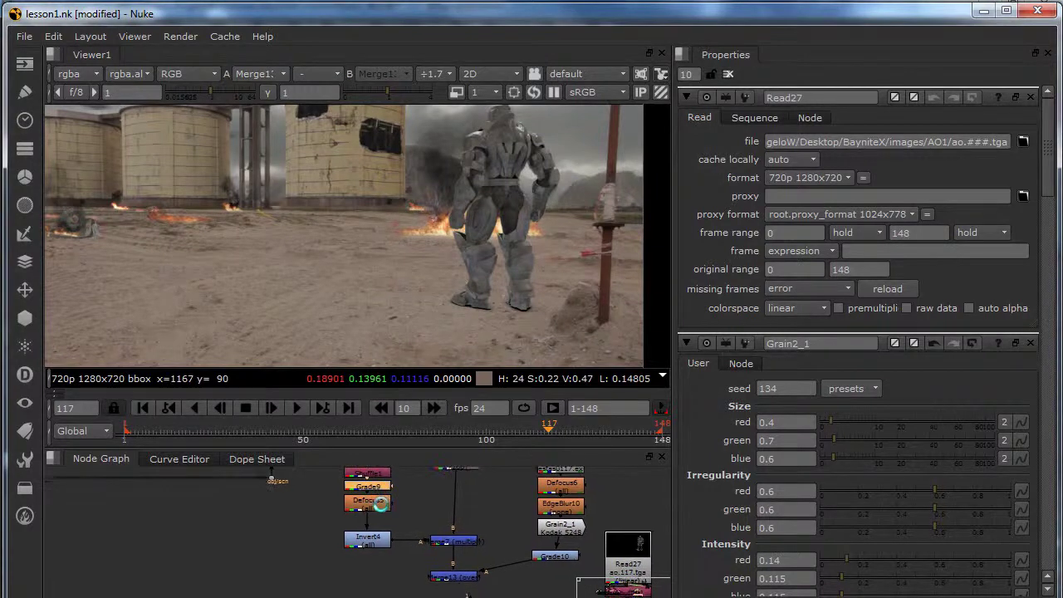
left_click(370, 501)
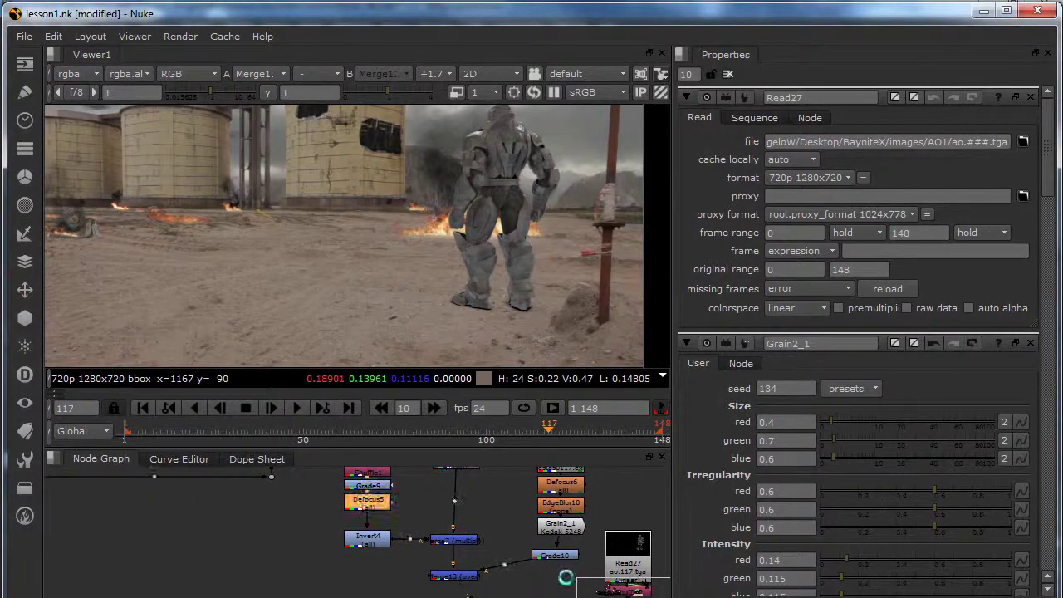
middle_click_drag(605, 552, 609, 516)
left_click(624, 553)
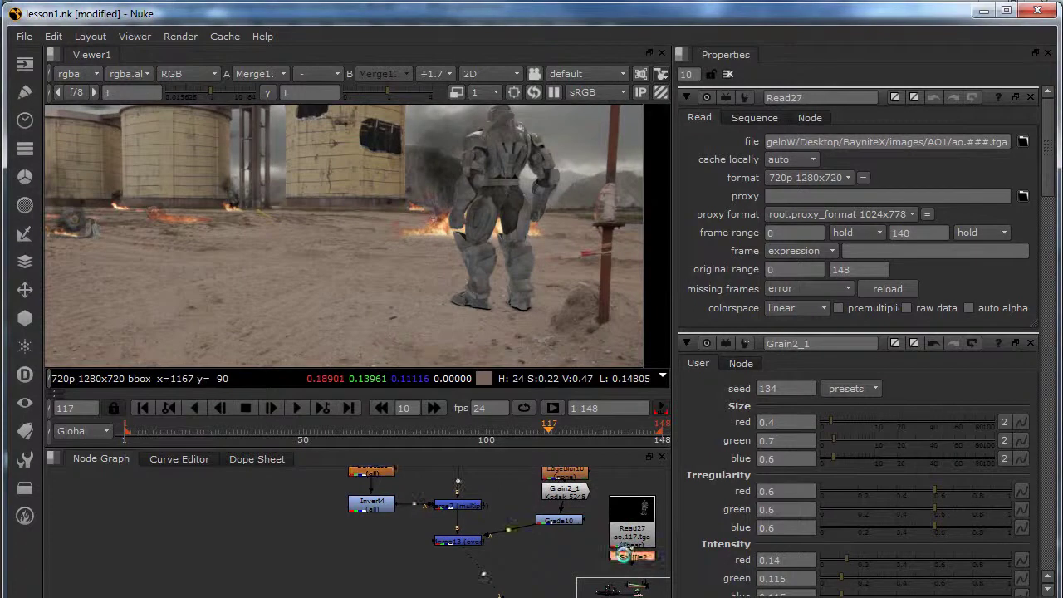
key("ctrl+v")
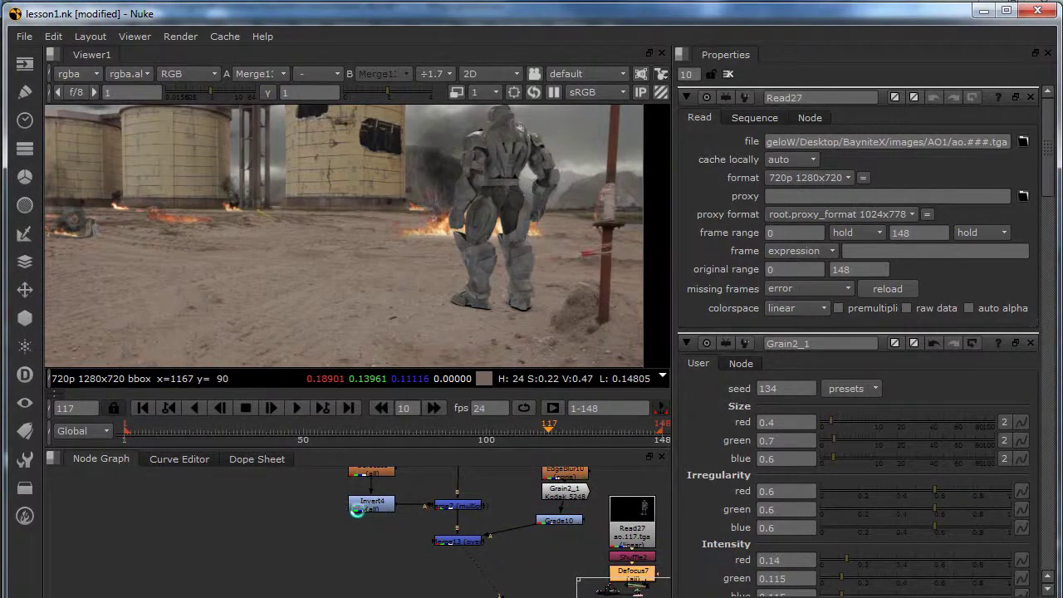
middle_click_drag(583, 561, 595, 513)
key("ctrl+v")
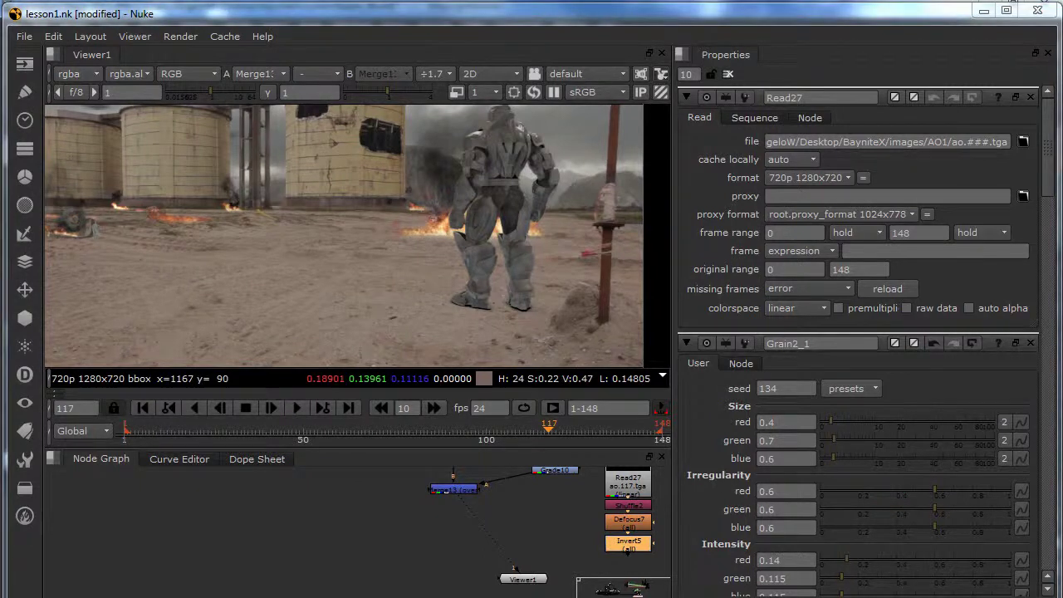
- Insert a Grade node between Defocus7 and Invert5, set its gain to 2.15, and view the Invert5 output
left_click(629, 523)
key("g")
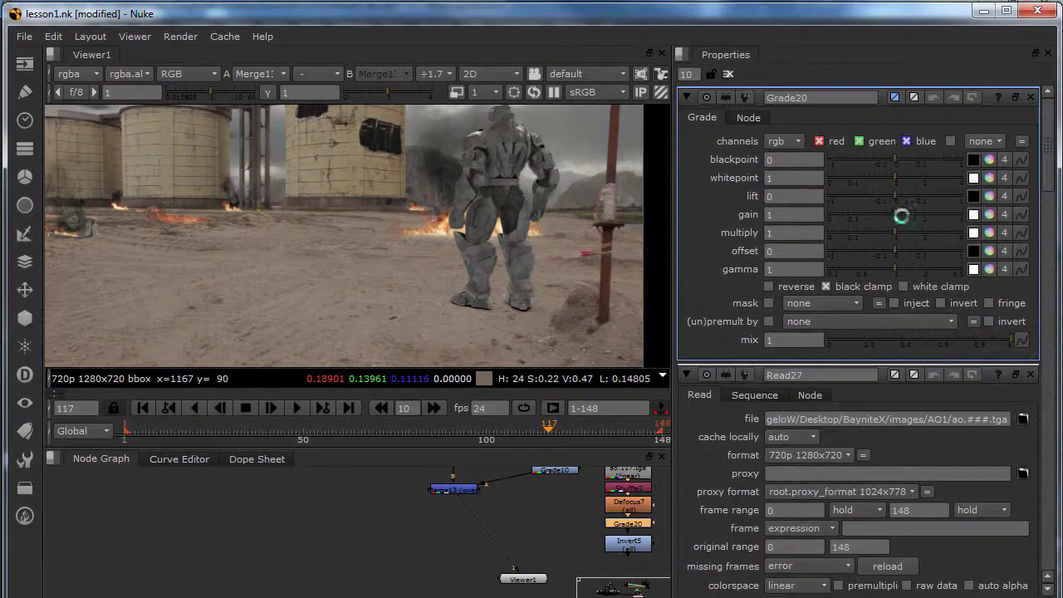
left_click_drag(929, 213, 926, 213)
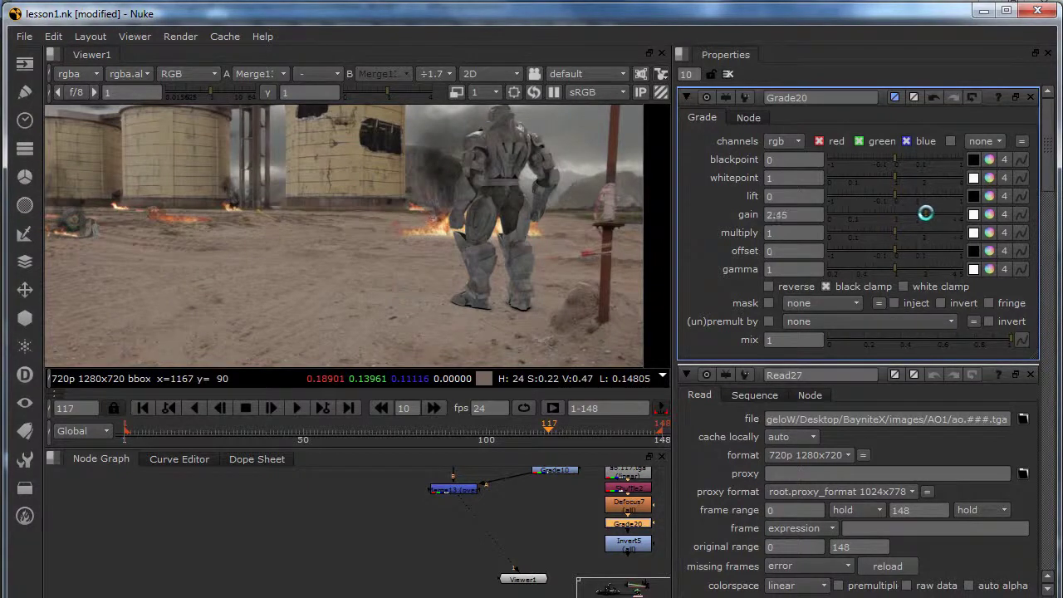
left_click(628, 541)
key("1")
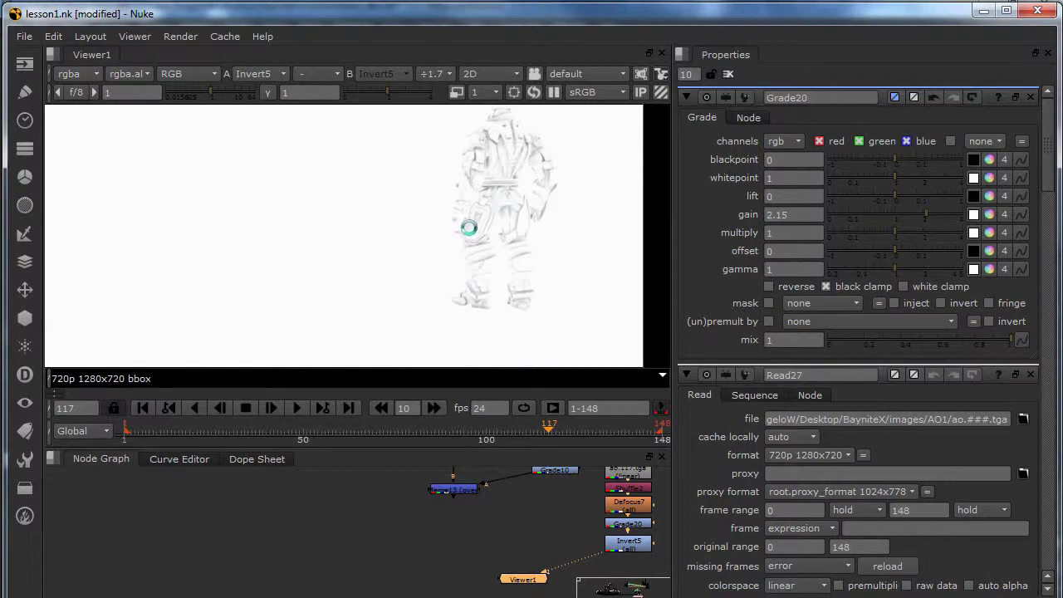
- Add a Merge node with Invert5 as A and Merge13 as B, set its operation to multiply, and view the result
scroll(506, 221, "up", 2)
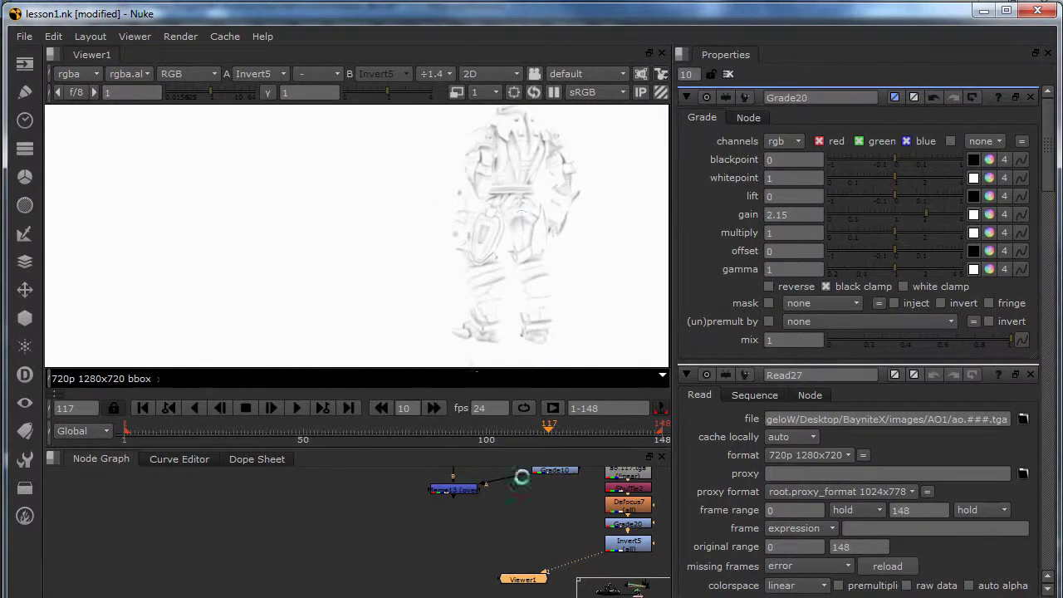
key("m")
left_click_drag(492, 508, 457, 484)
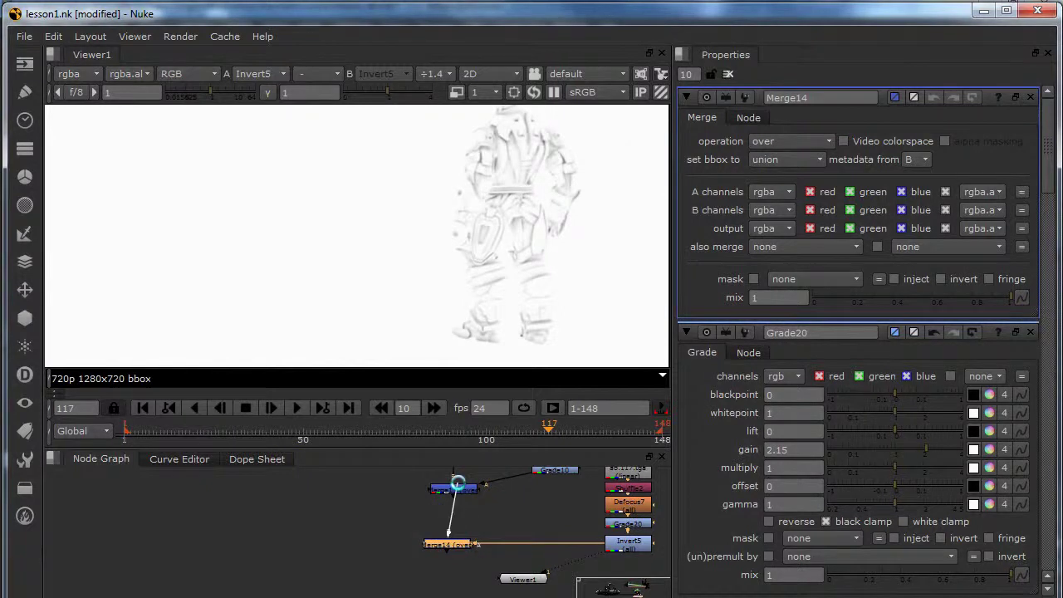
left_click_drag(453, 544, 459, 544)
key("1")
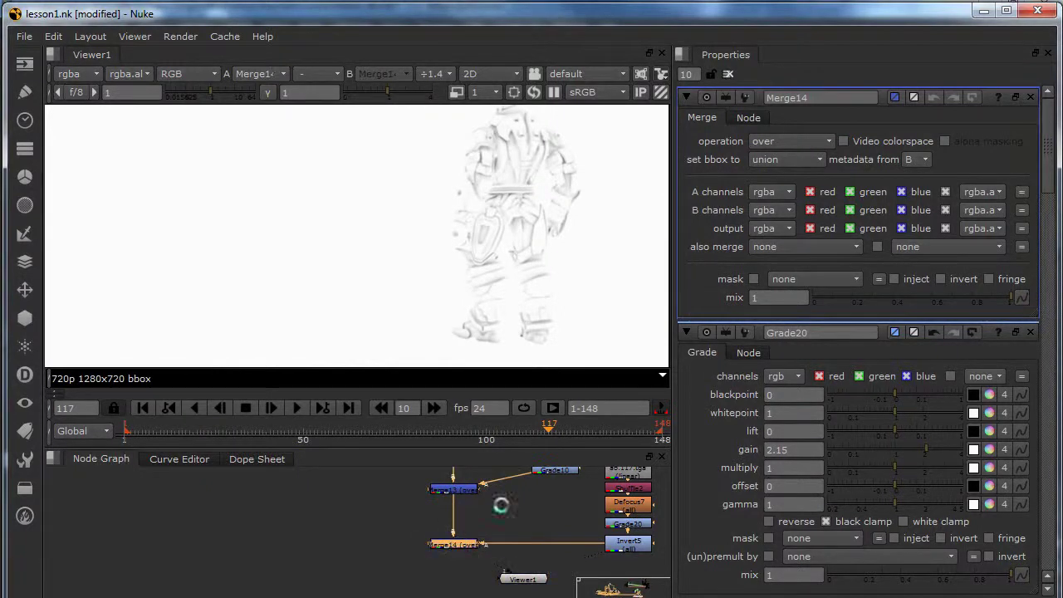
left_click(802, 141)
left_click(785, 325)
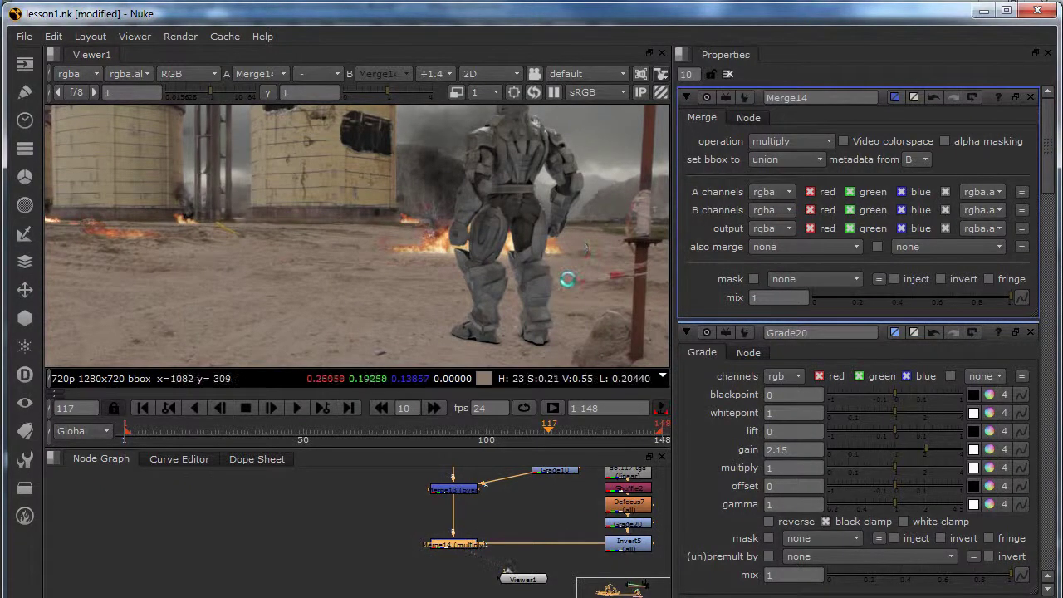
scroll(569, 280, "down", 2)
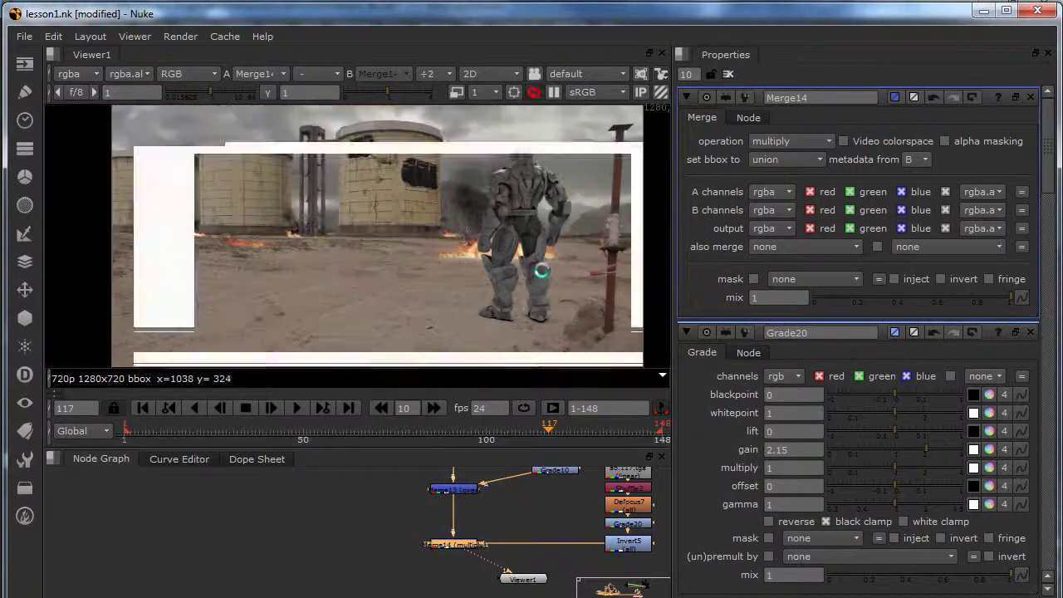
middle_click_drag(573, 279, 586, 274)
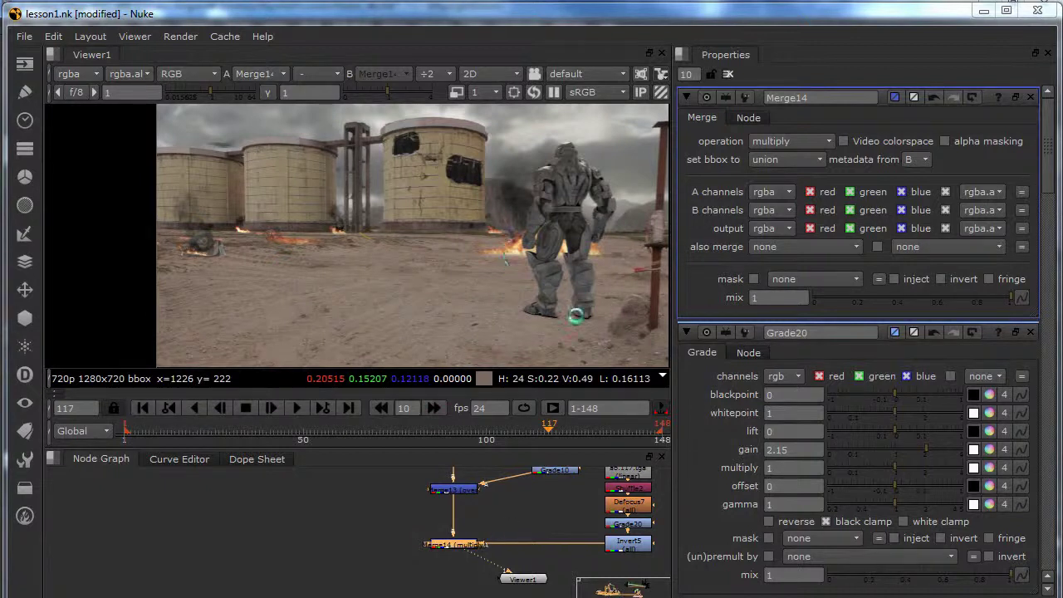
- Set the mix of Merge7 to 0.605 and check the contact shadow under the robot's feet
scroll(565, 299, "up", 8)
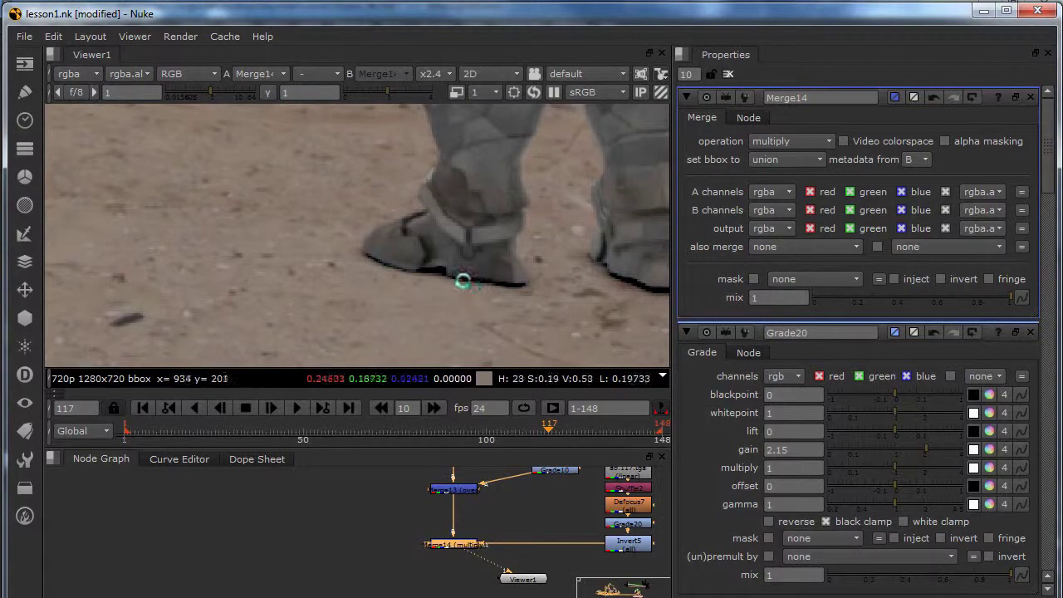
middle_click_drag(451, 539, 478, 594)
scroll(456, 553, "down", 1)
middle_click_drag(456, 553, 525, 553)
scroll(524, 555, "up", 3)
double_click(537, 541)
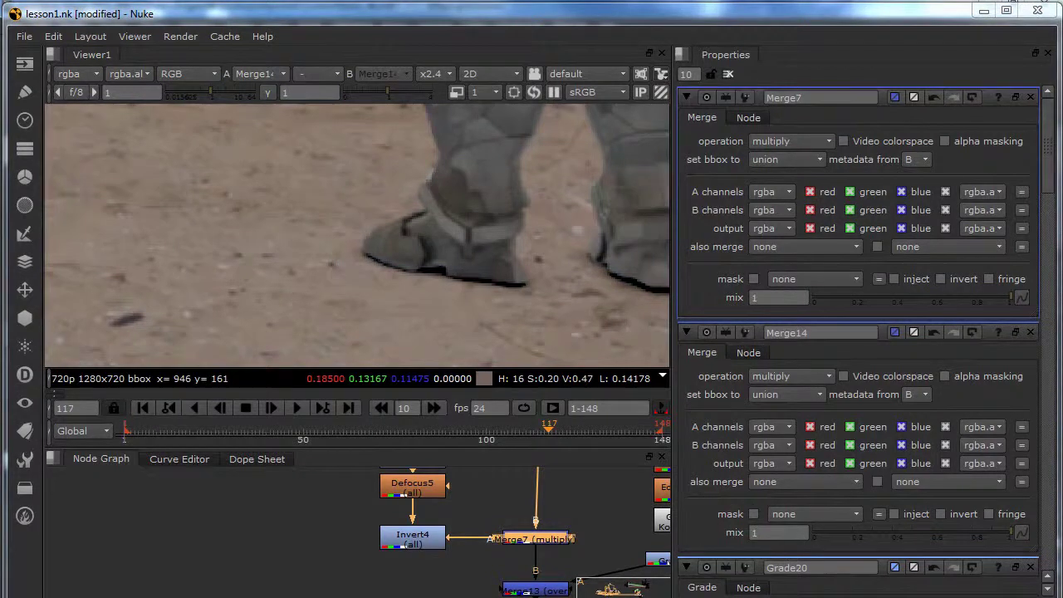
left_click_drag(864, 296, 935, 303)
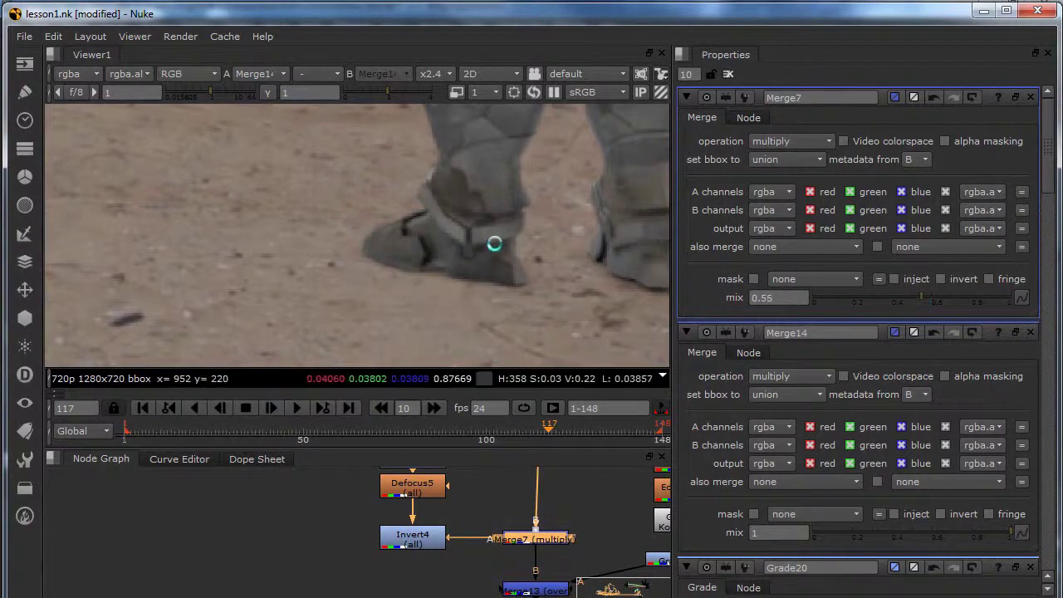
scroll(450, 280, "down", 6)
scroll(503, 297, "up", 4)
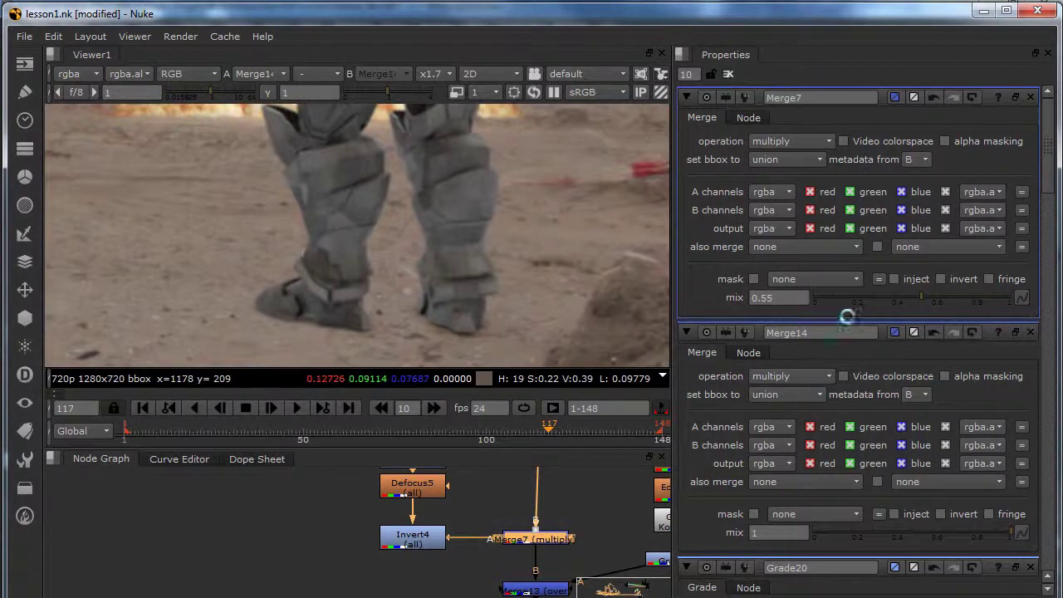
left_click_drag(923, 294, 935, 292)
scroll(477, 310, "down", 5)
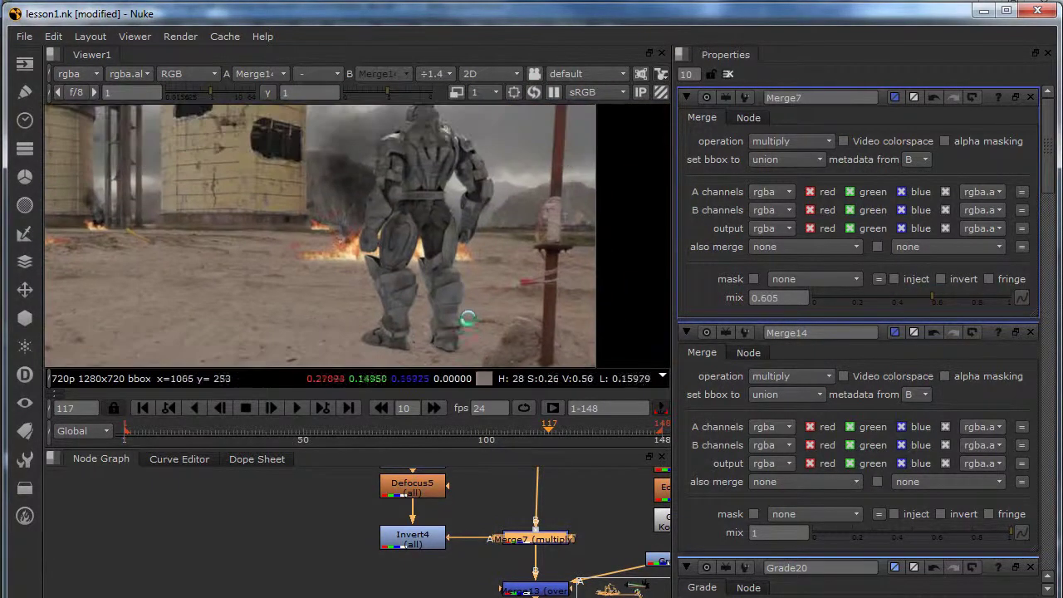
scroll(447, 284, "up", 4)
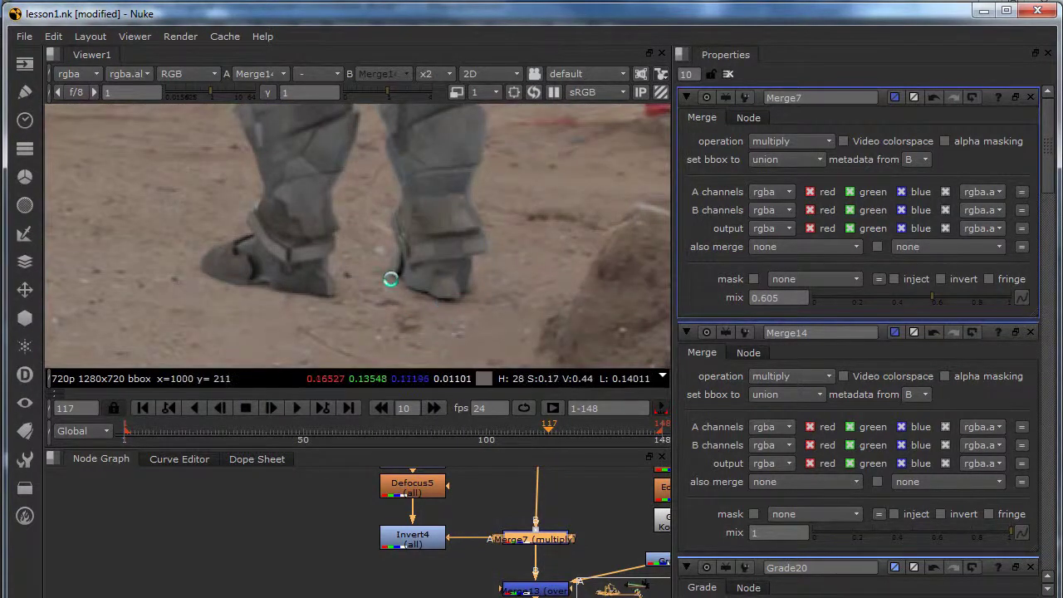
scroll(431, 316, "down", 2)
scroll(431, 317, "down", 4)
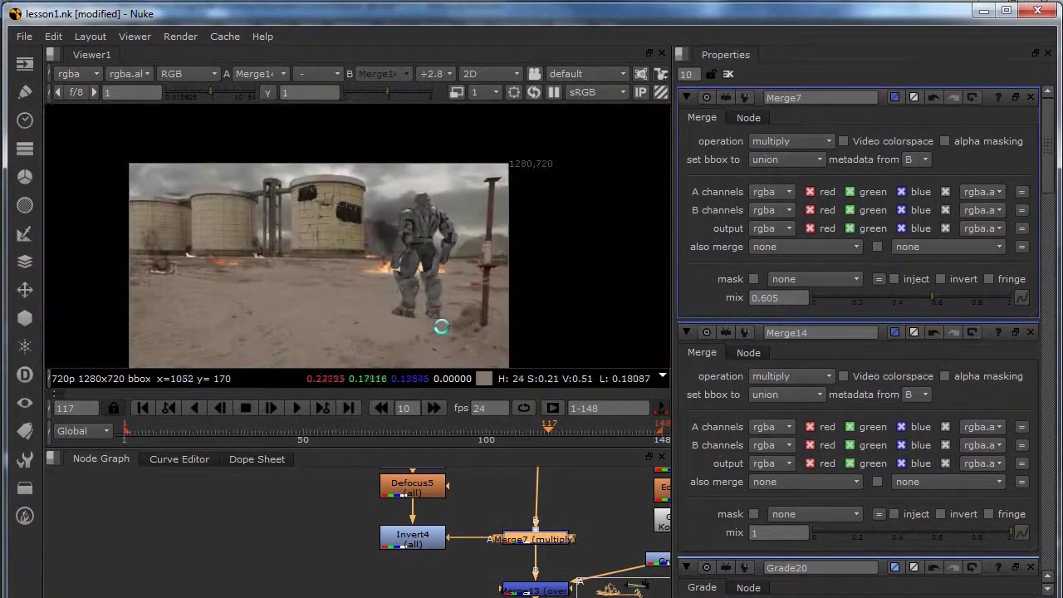
middle_click_drag(447, 287, 518, 286)
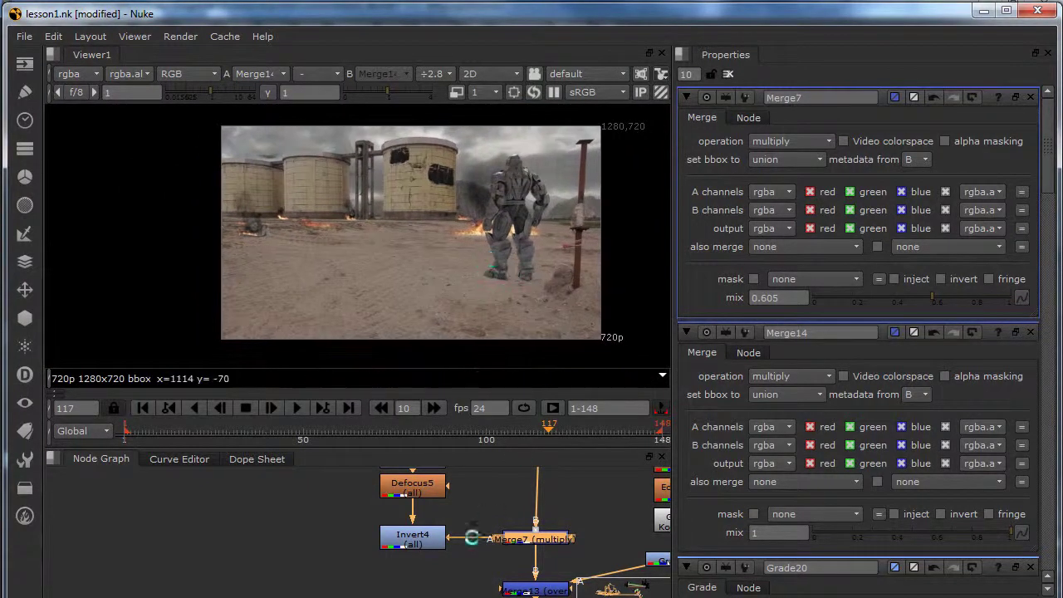
- Add a LightWrap node in the open area below Invert4
scroll(442, 550, "down", 5)
key("Tab")
type("l")
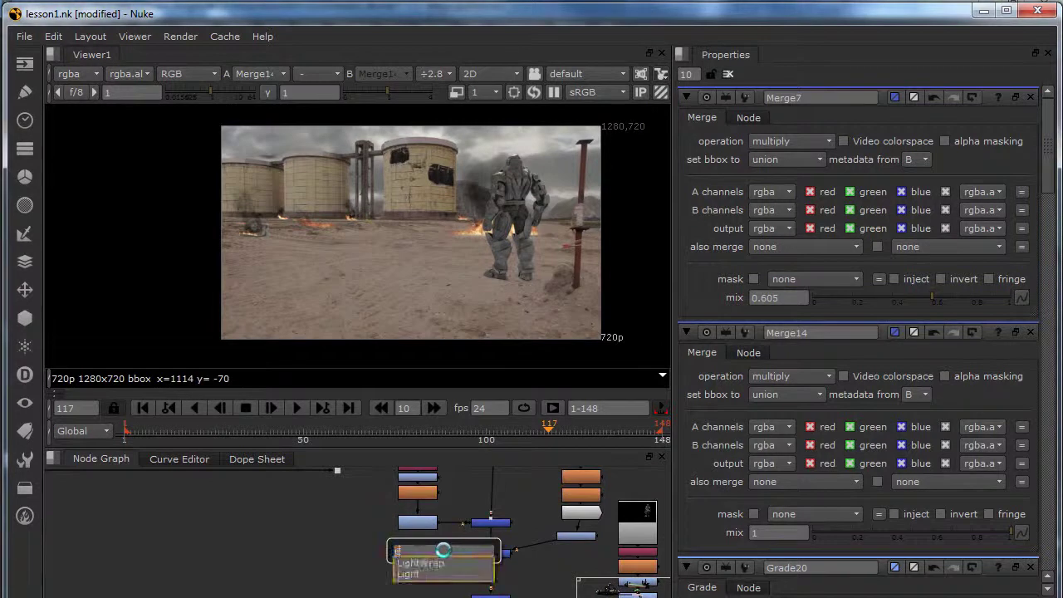
type("igh")
key("Return")
scroll(430, 564, "down", 3)
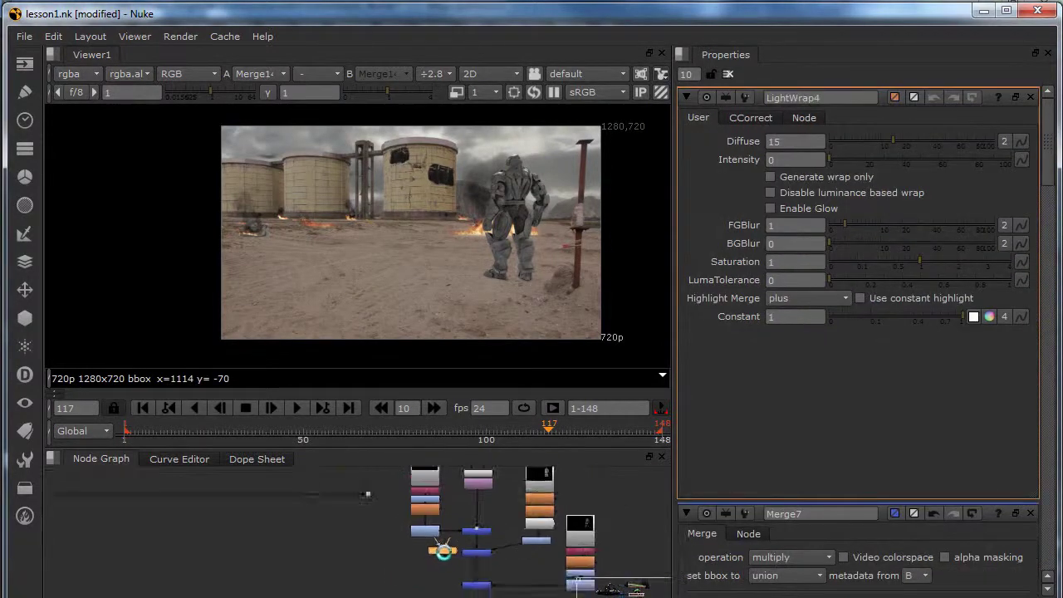
- Connect LightWrap4's B input to Reformat1 and its A input to Grade10, and move the node clear of the main merge chain
left_click_drag(432, 572, 468, 500)
middle_click_drag(442, 542, 439, 455)
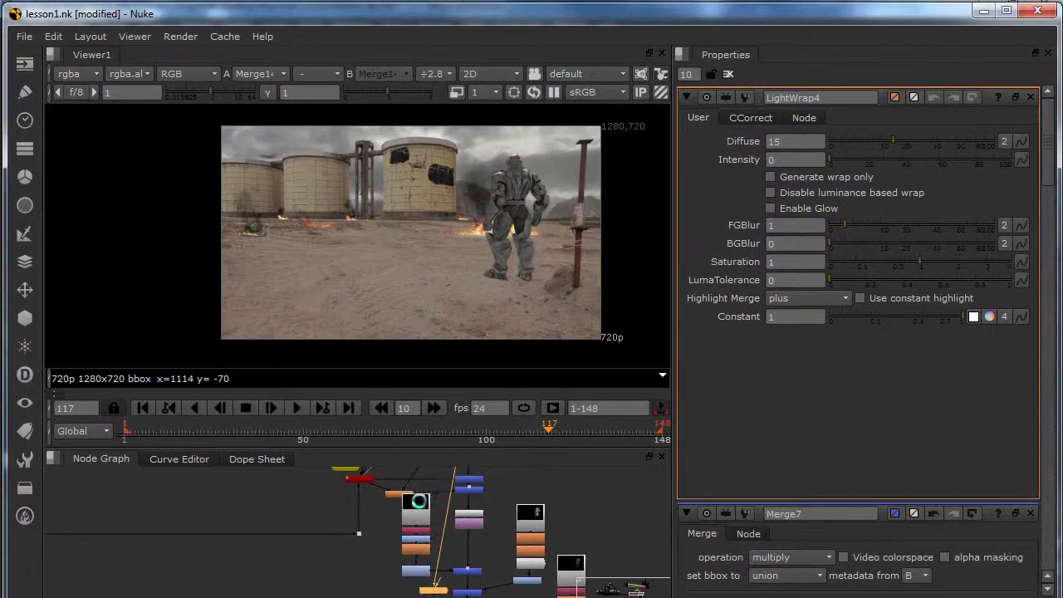
scroll(439, 562, "up", 5)
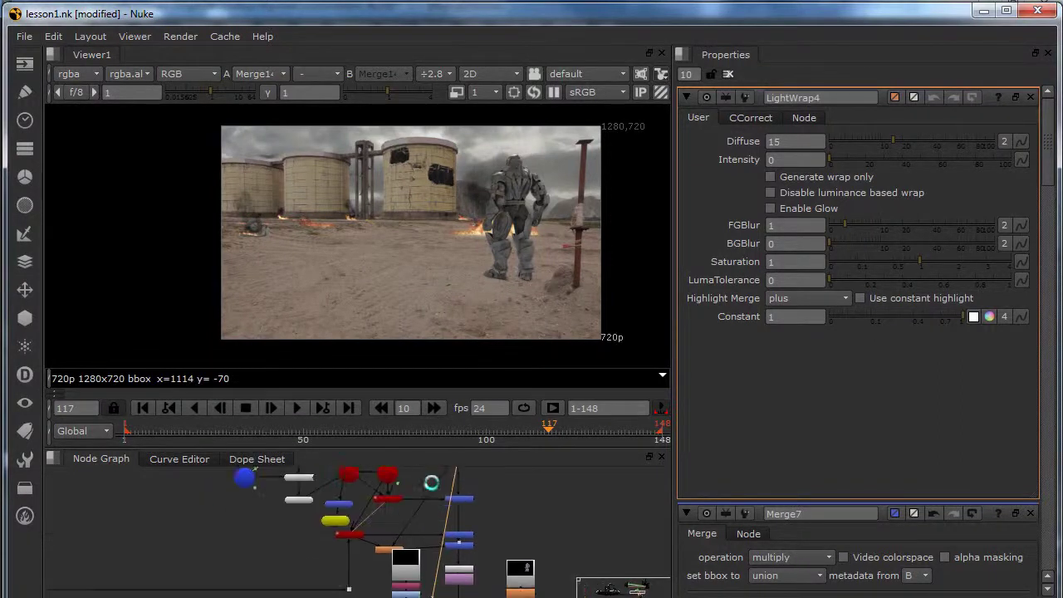
left_click_drag(463, 520, 455, 544)
middle_click_drag(445, 528, 443, 547)
left_click_drag(467, 544, 511, 493)
middle_click_drag(474, 557, 459, 494)
middle_click_drag(431, 536, 421, 532)
left_click_drag(443, 538, 427, 547)
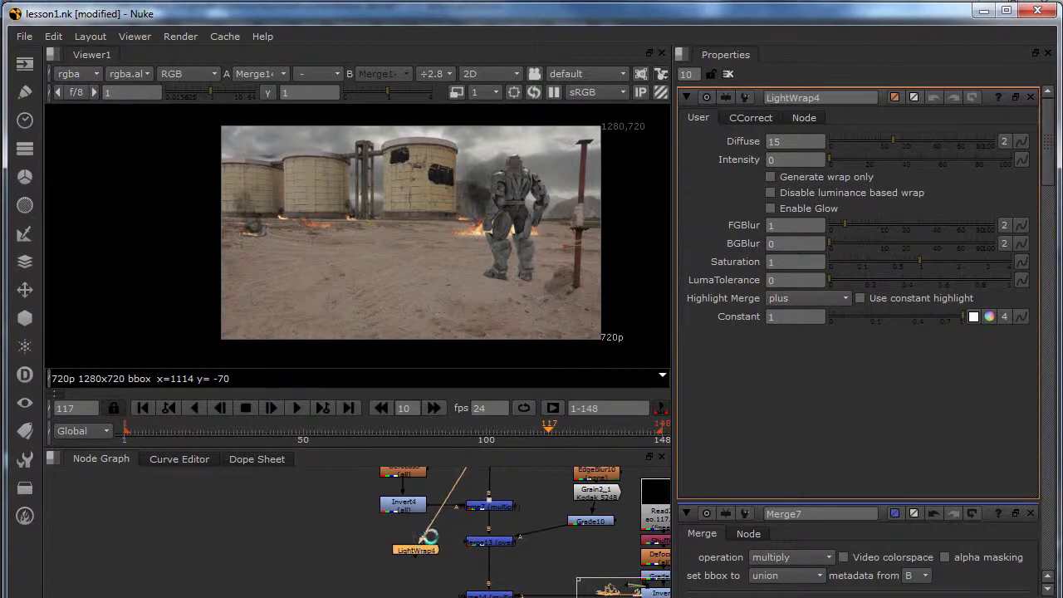
middle_click_drag(435, 535, 438, 590)
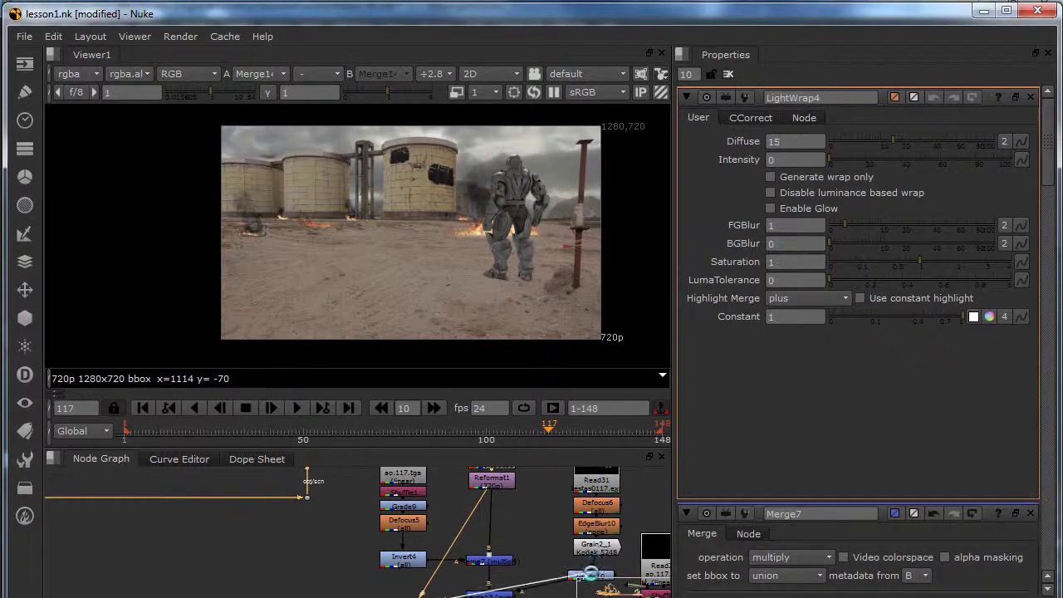
middle_click_drag(508, 555, 501, 477)
left_click_drag(418, 532, 372, 577)
- View LightWrap4, make it generate the wrap only, and set its intensity to 15.5
key("1")
left_click(769, 177)
mouse_move(859, 161)
left_mouse_down()
mouse_move(868, 161)
mouse_move(857, 161)
left_mouse_up()
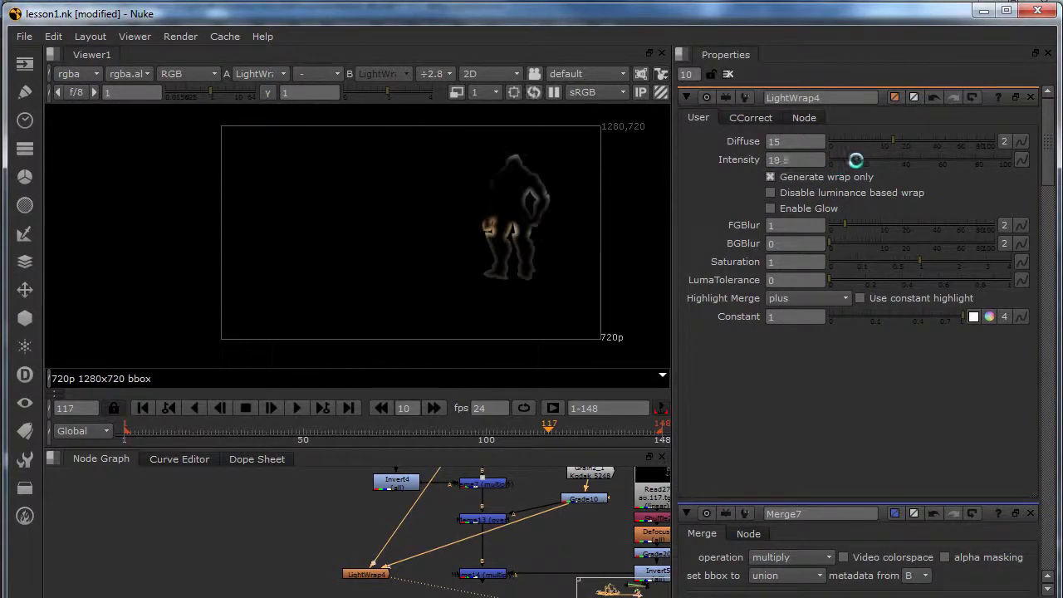
- Add a Merge node with LightWrap4 as A and Merge14 as B, set it to plus, and align it below Merge14
middle_click_drag(435, 553, 457, 458)
left_click_drag(390, 477, 407, 491)
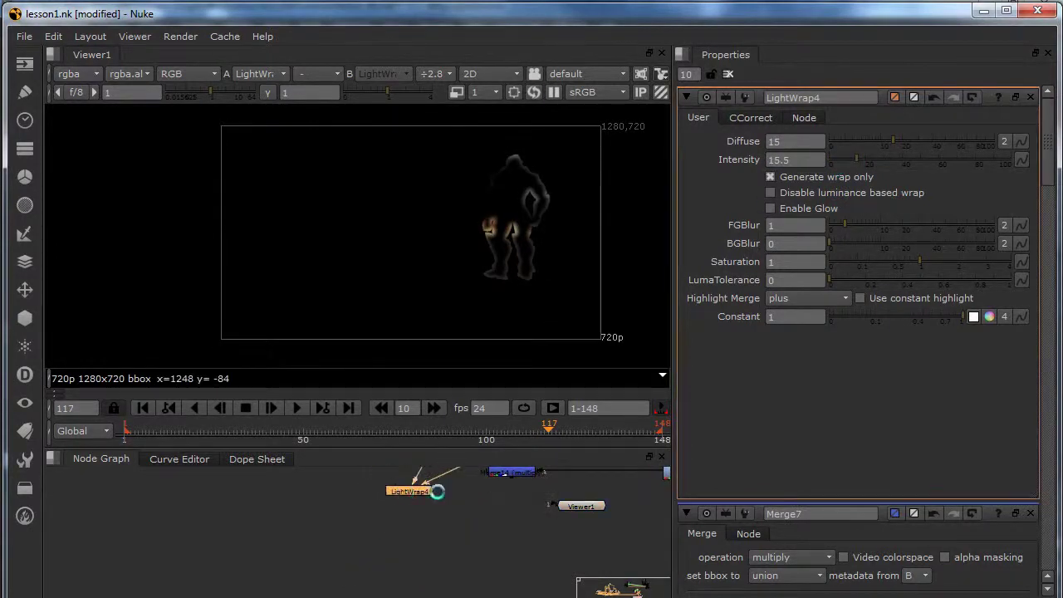
scroll(457, 497, "up", 3)
key("m")
middle_click_drag(455, 554, 416, 590)
left_click_drag(453, 527, 516, 489)
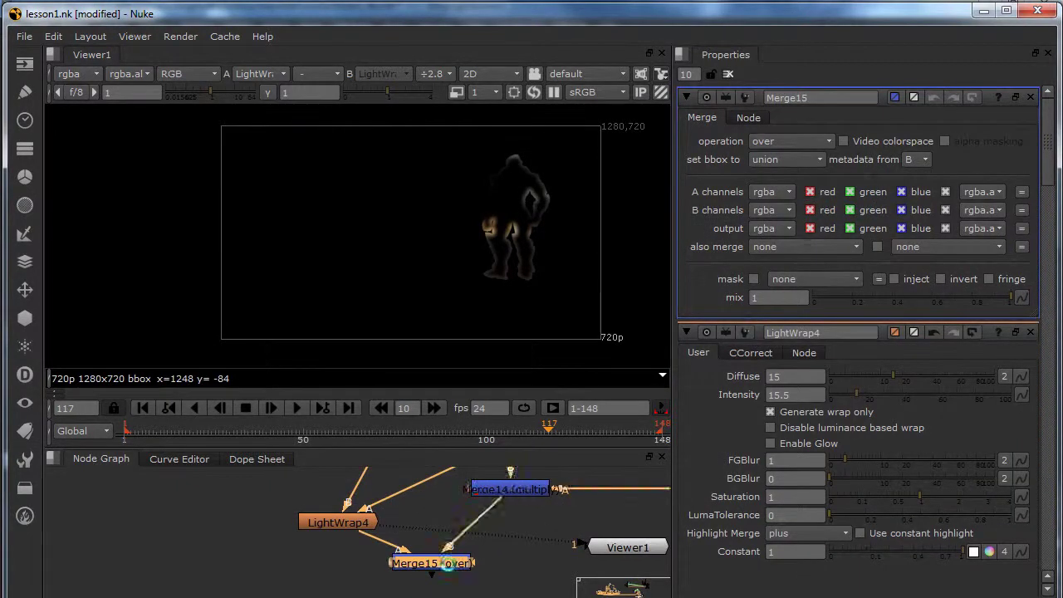
left_click(790, 141)
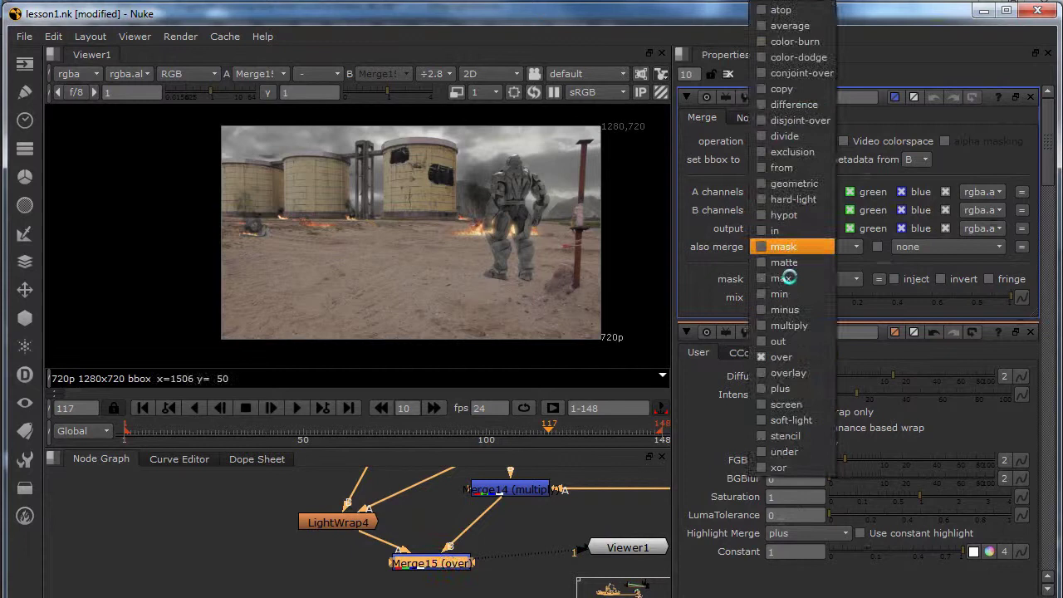
left_click(778, 388)
scroll(523, 225, "up", 6)
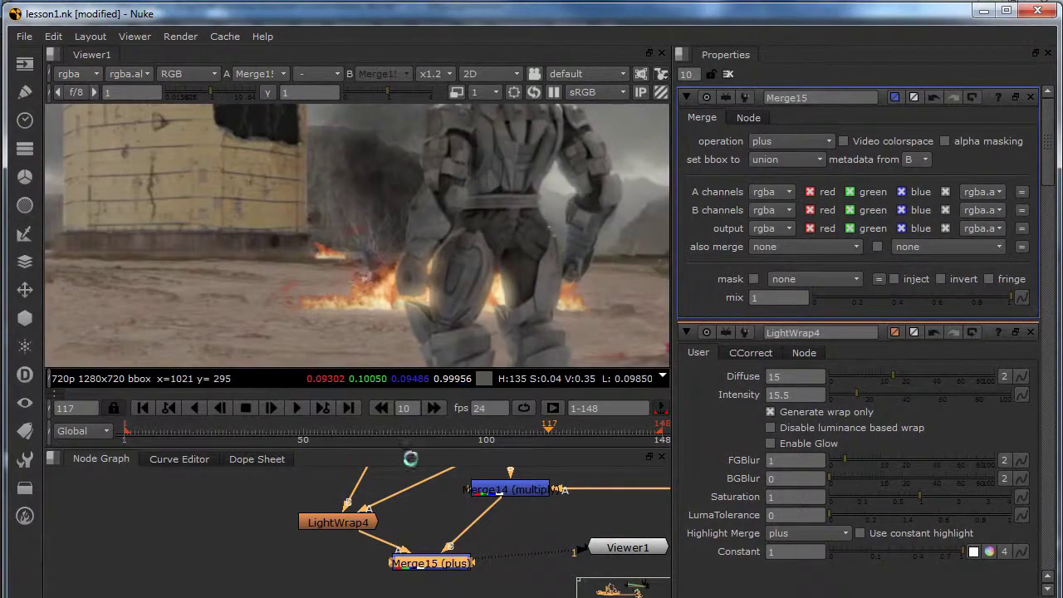
left_click_drag(425, 555, 505, 541)
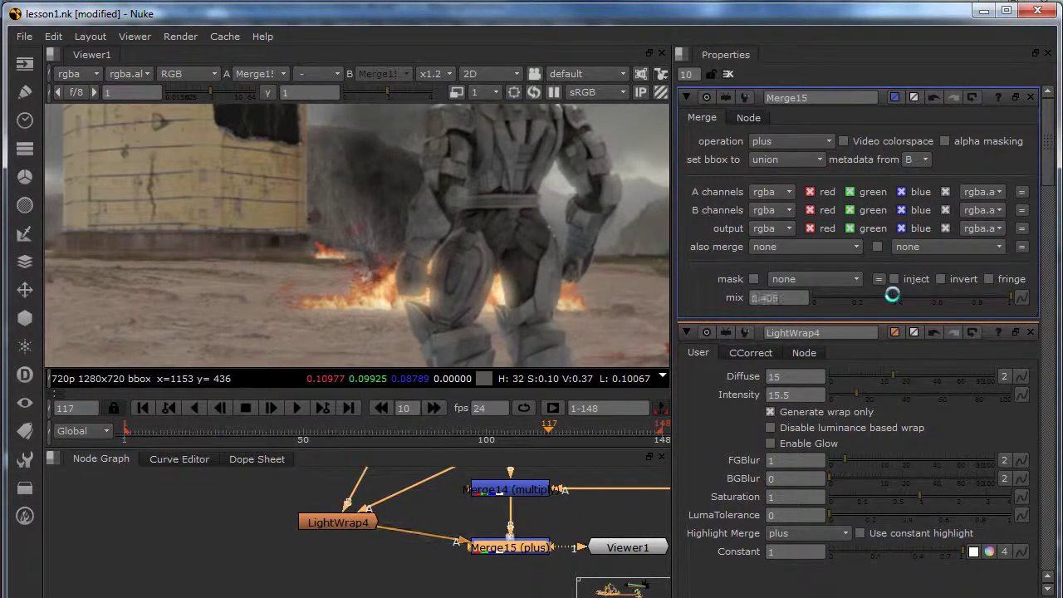
- Set the mix of Merge15 to 0.14 and compare the composite with and without the light wrap
left_click_drag(890, 294, 882, 294)
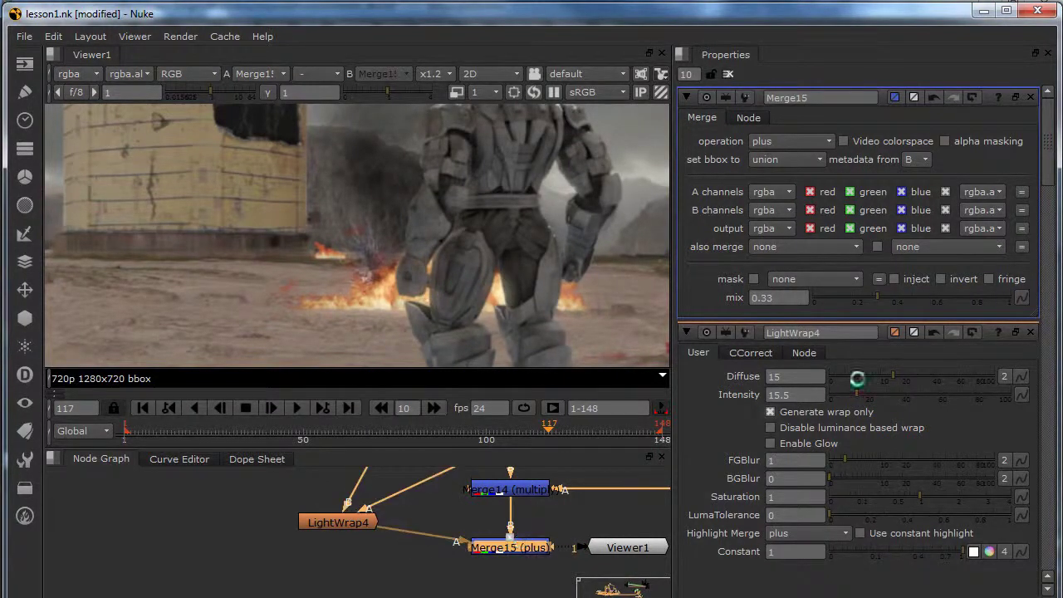
left_click_drag(845, 296, 685, 483)
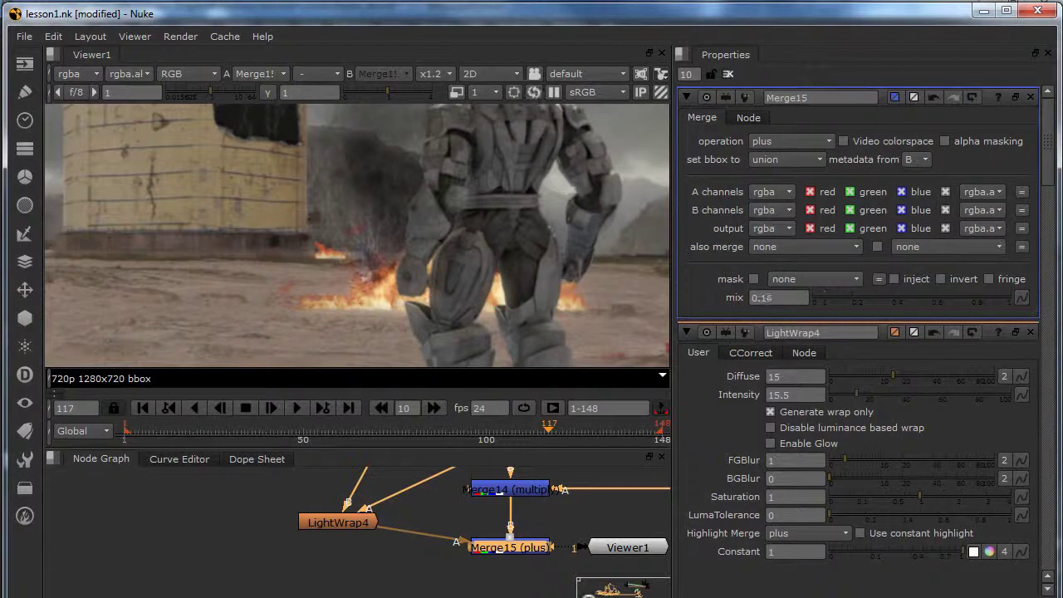
key("d")
key("d")
key("d")
key("d")
key("d")
key("d")
scroll(503, 292, "down", 5)
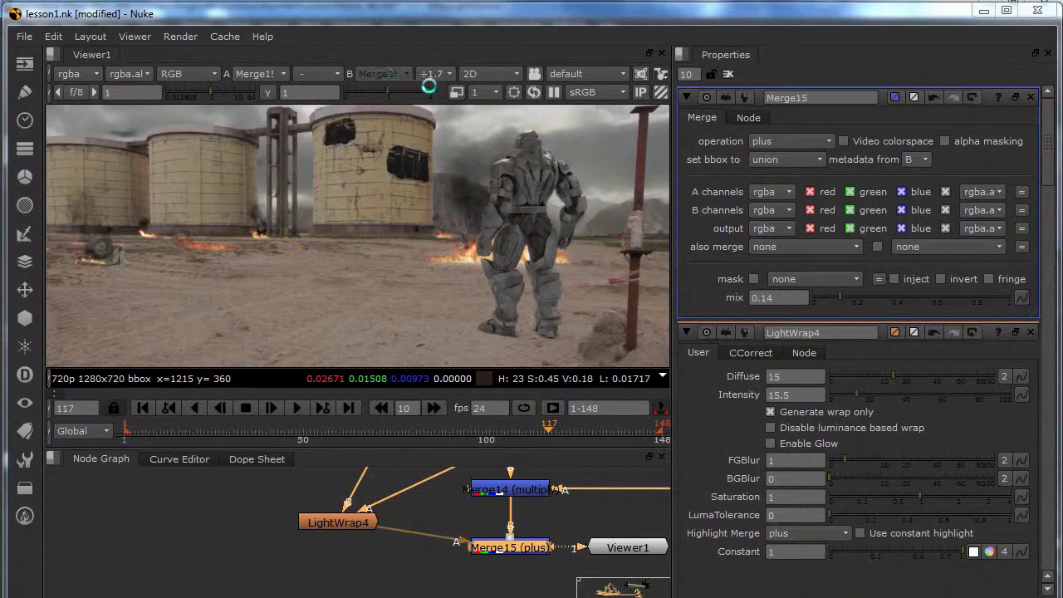
- Check the composite at viewer gamma 4, viewer gain 0.015625 and viewer gamma 0, restoring each control to 1
left_click(428, 86)
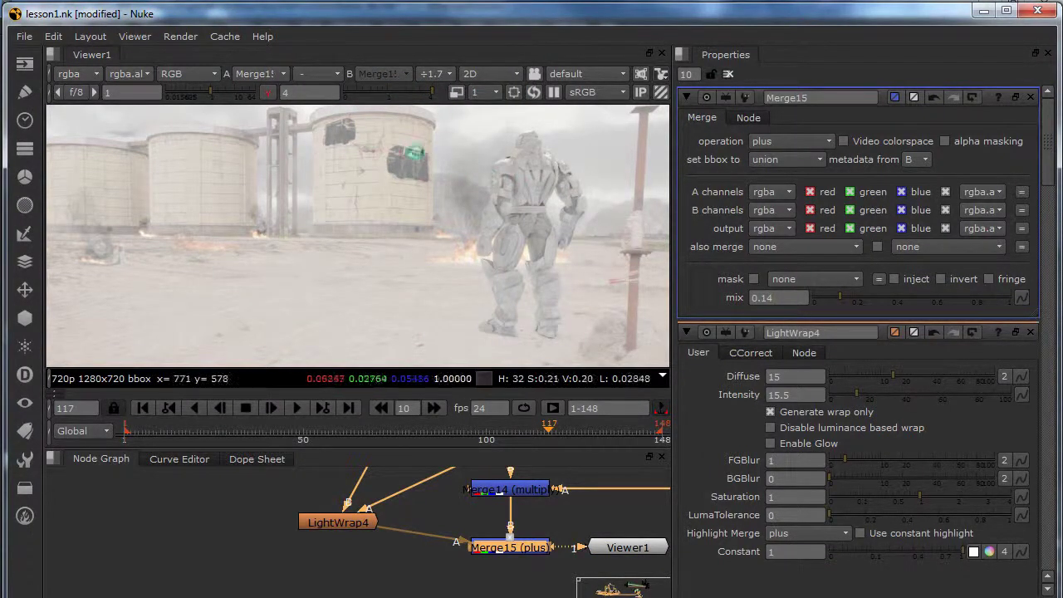
left_click(266, 91)
left_click_drag(215, 90, 142, 90)
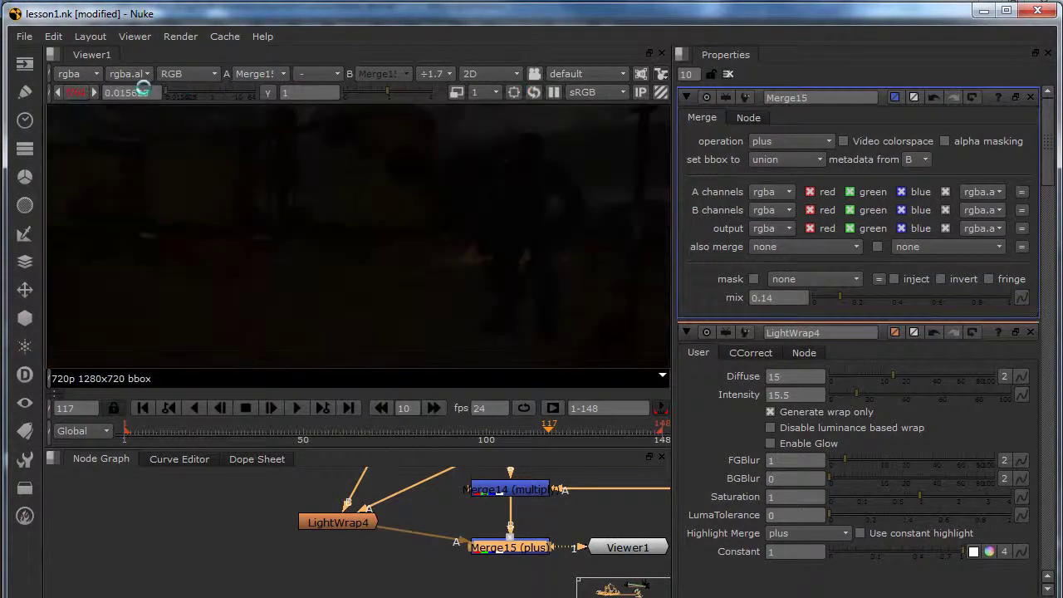
left_click(83, 91)
left_click_drag(378, 91, 347, 87)
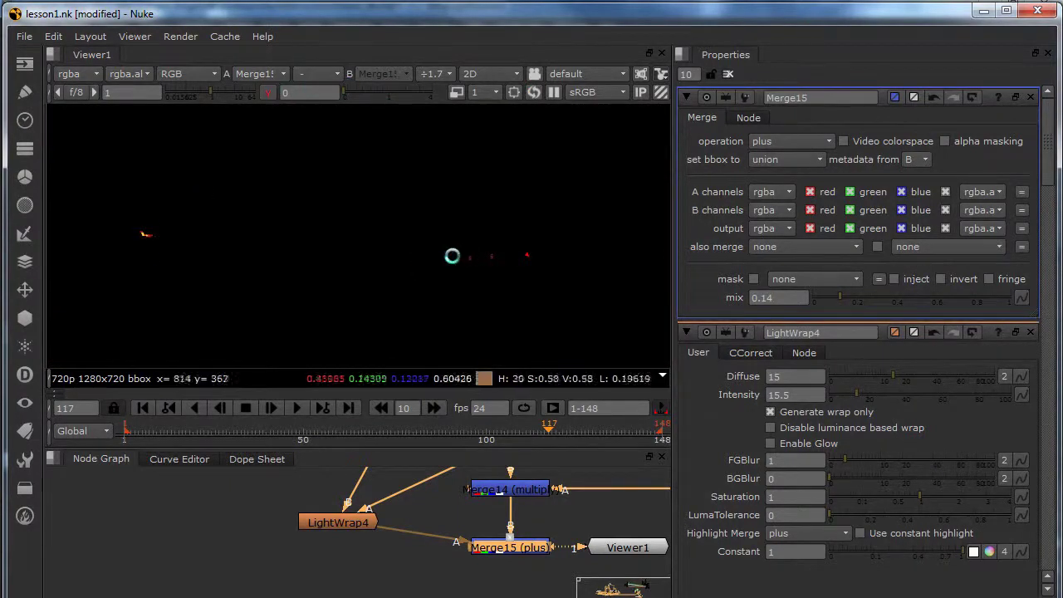
left_click(270, 92)
- Inspect the robot's feet up close, and view the Shuffle1 output of the contact ambient occlusion pass
scroll(545, 292, "down", 1)
middle_click_drag(542, 285, 562, 250)
scroll(562, 249, "up", 4)
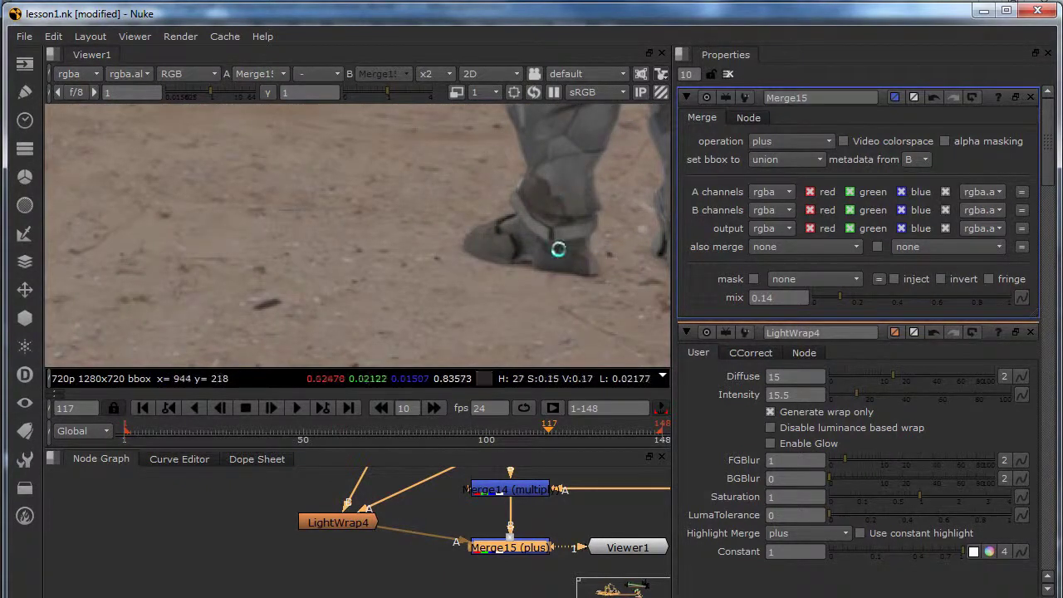
middle_click_drag(557, 249, 528, 249)
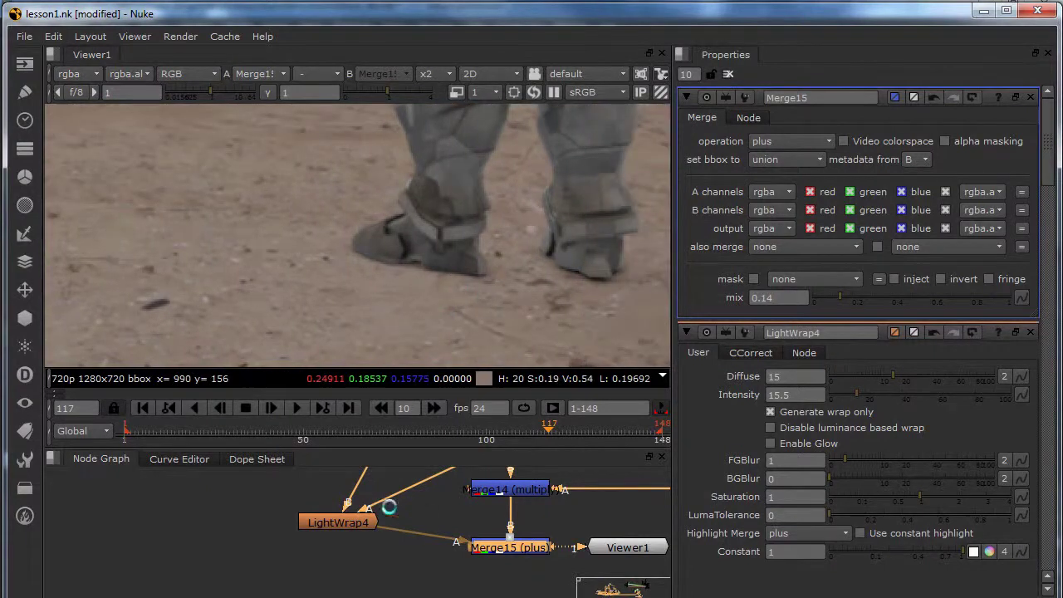
scroll(405, 523, "down", 5)
left_click(384, 503)
key("1")
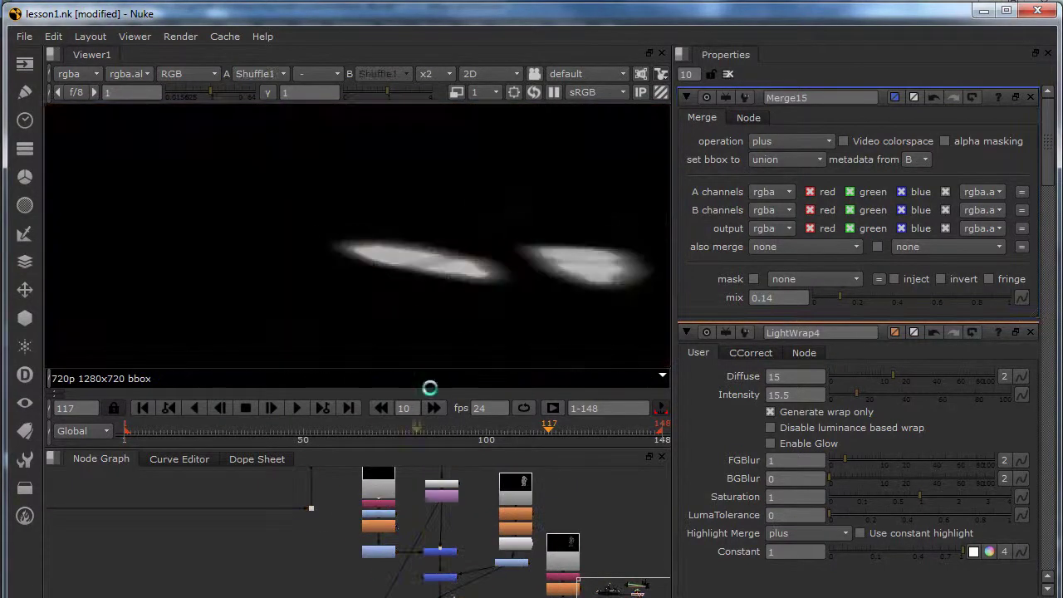
- Add a Copy node below the 720p Reformat on the background stream, with Shuffle1 as its A input
key("a")
key("a")
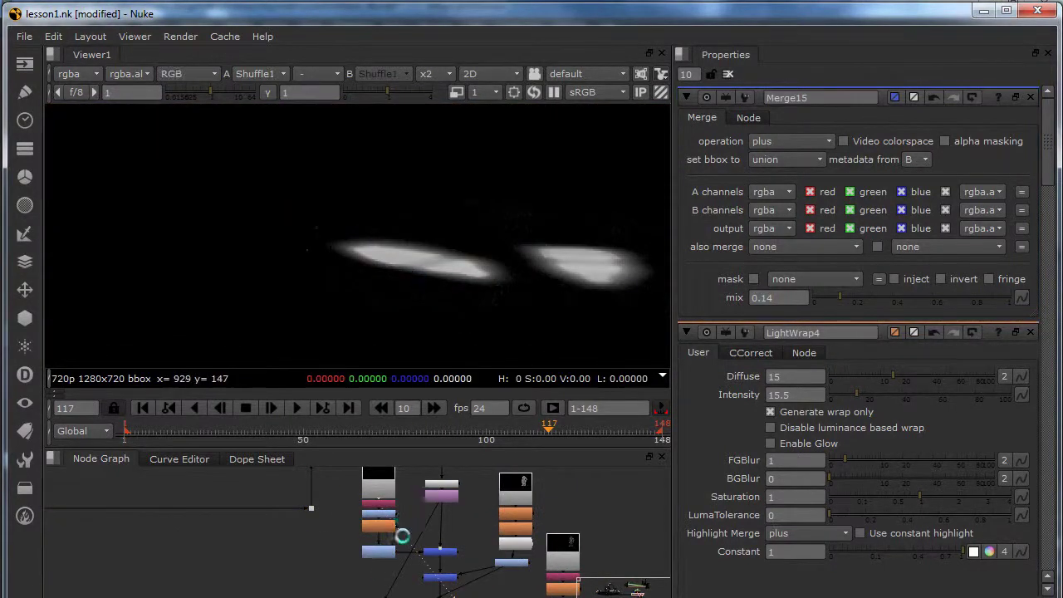
scroll(404, 540, "up", 2)
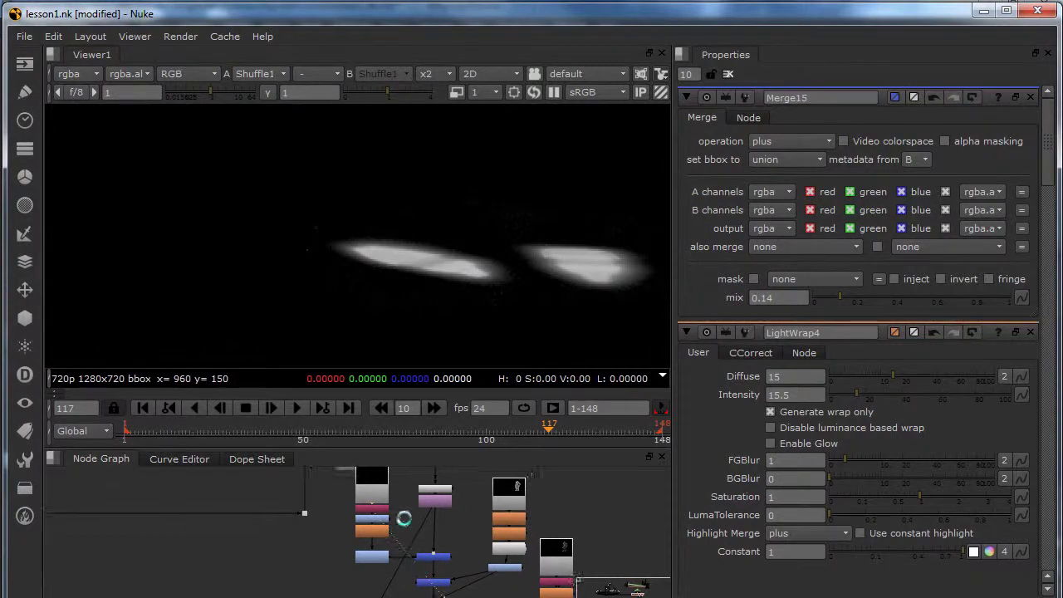
scroll(405, 532, "up", 2)
double_click(406, 521)
left_click_drag(415, 515, 458, 485)
mouse_move(467, 524)
middle_mouse_down()
mouse_move(473, 555)
mouse_move(459, 537)
middle_mouse_up()
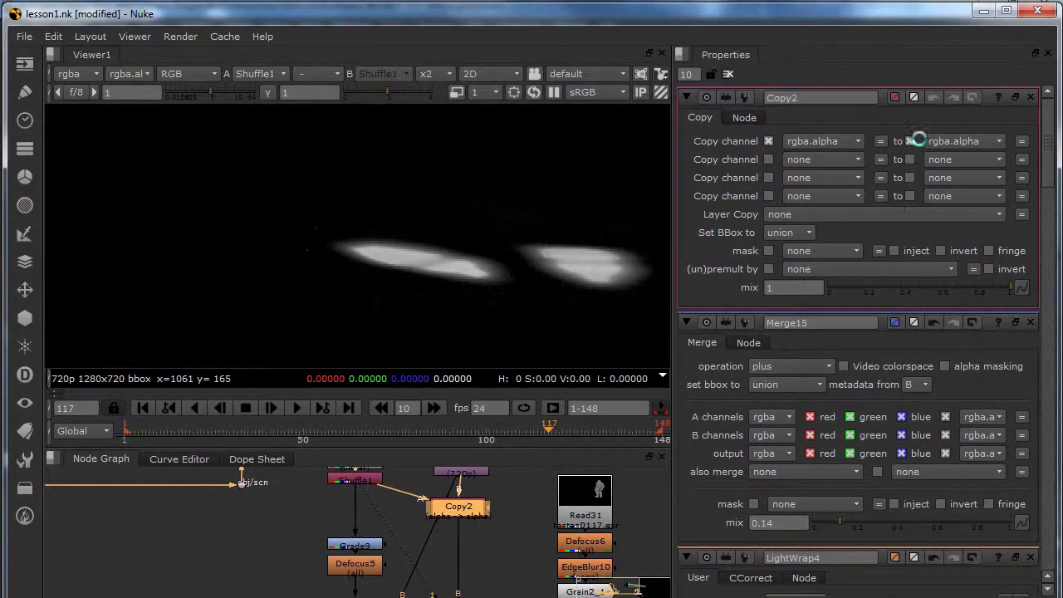
- Route Copy2's rgba.alpha into a new channel named contact.ground, creating the new layer contact
left_click(955, 141)
left_click(955, 483)
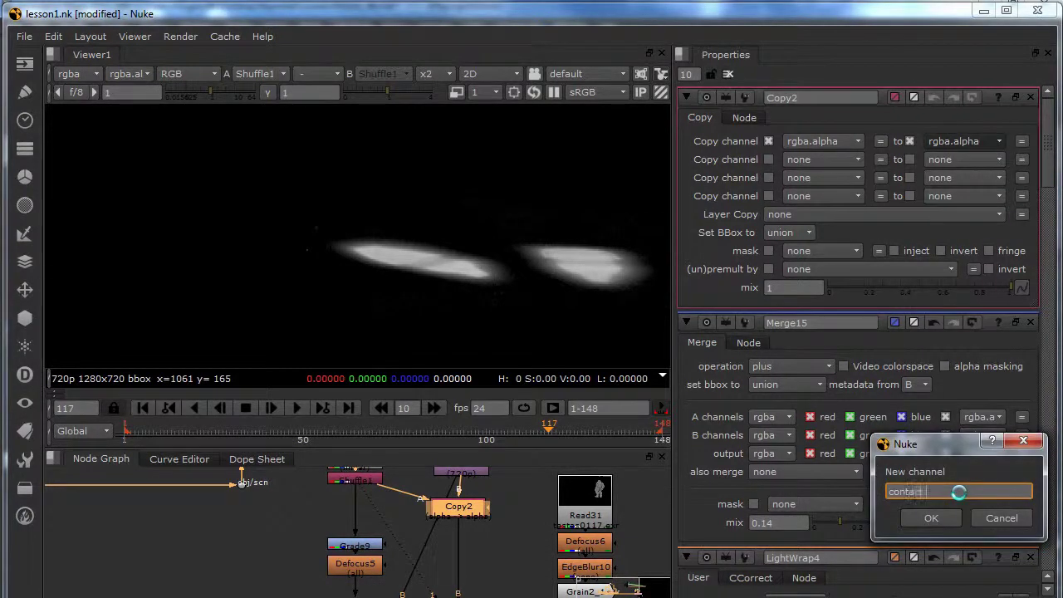
type("contact.grou")
key("Return")
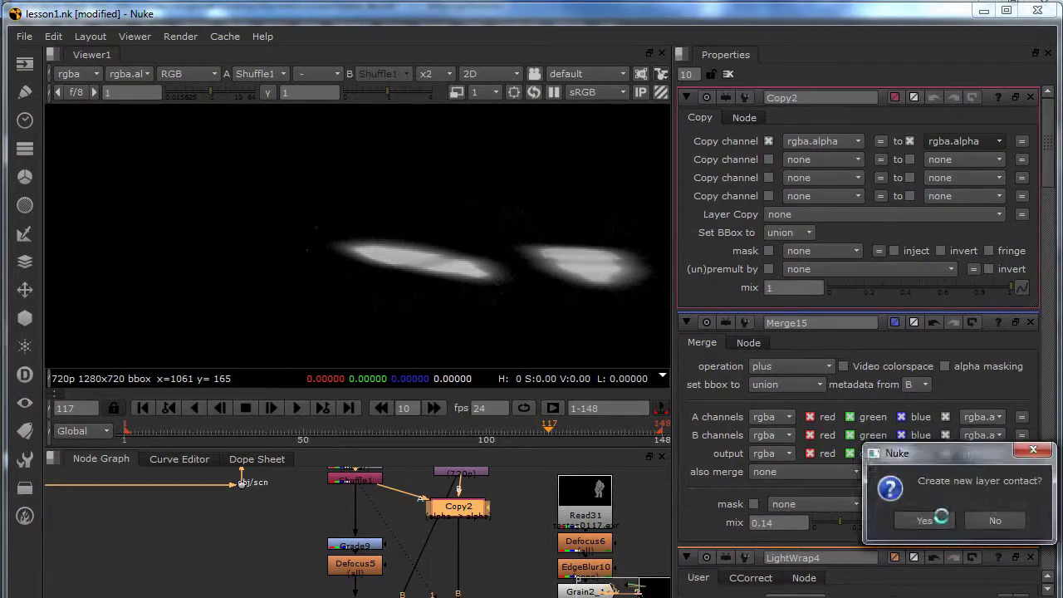
left_click(938, 518)
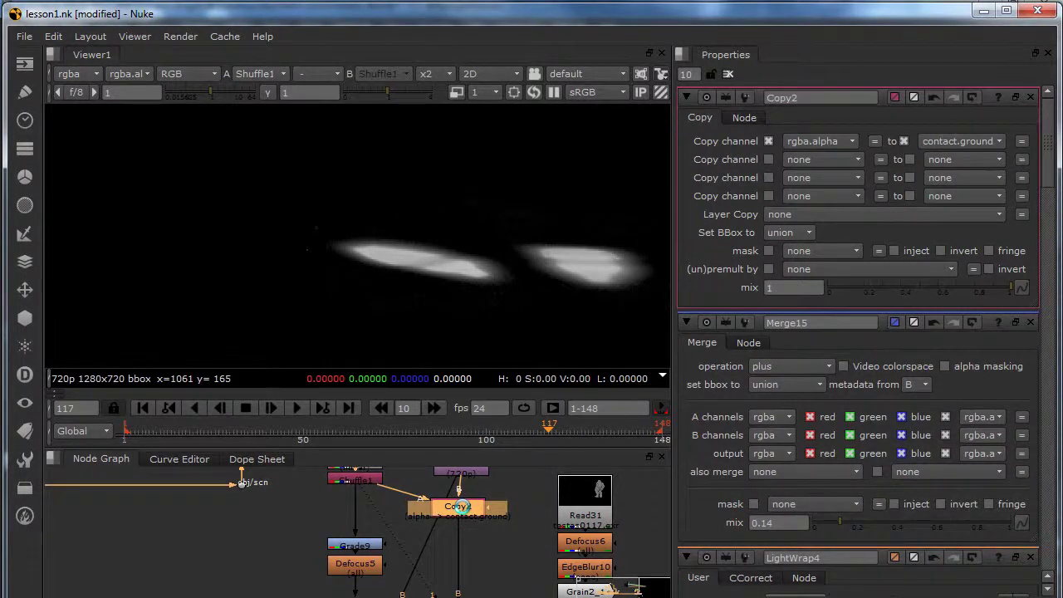
- Add a ColorCorrect node below Copy2, masked by the contact.ground channel, and set its master gamma to 0.2
key("c")
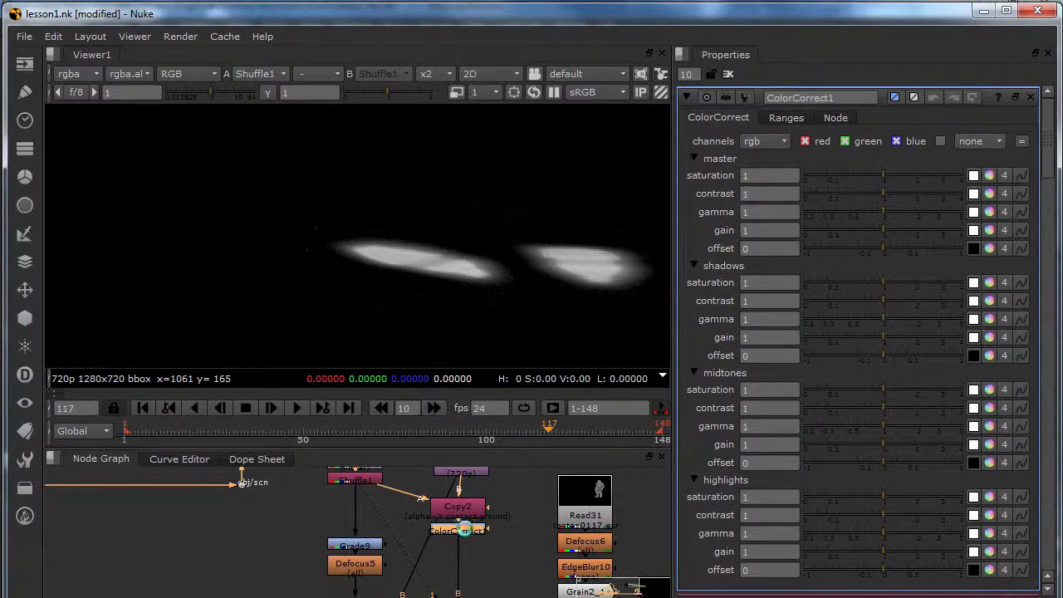
key("1")
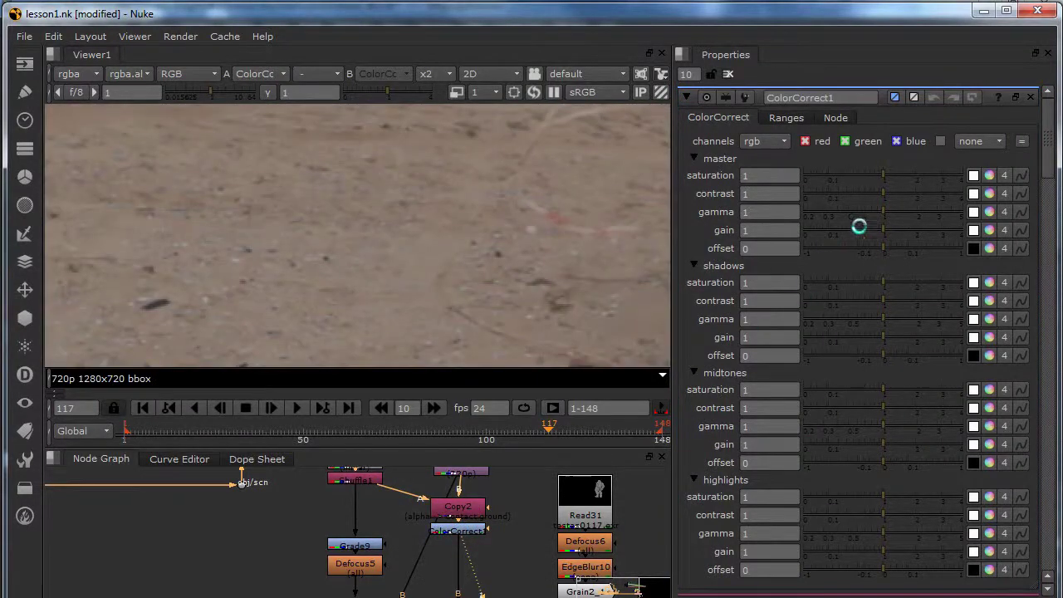
left_click(786, 118)
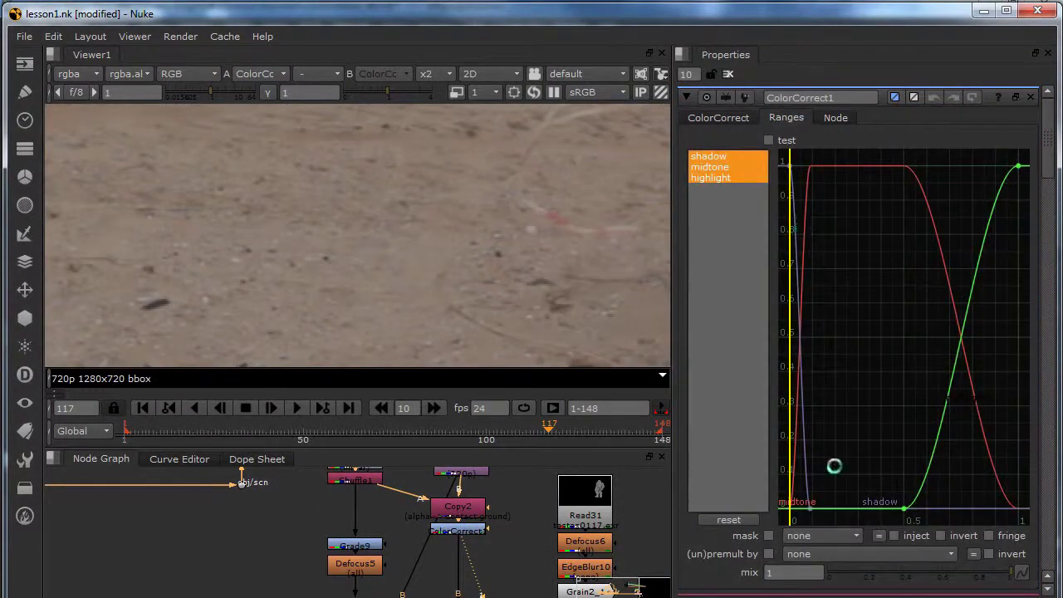
left_click(822, 535)
left_click(822, 486)
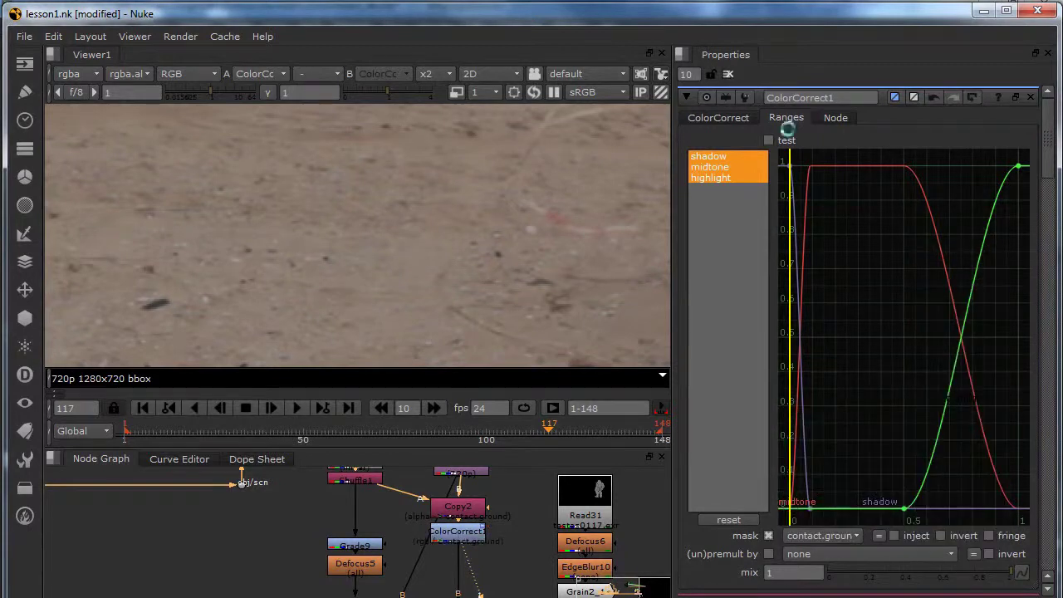
left_click(745, 118)
left_click_drag(884, 213, 703, 233)
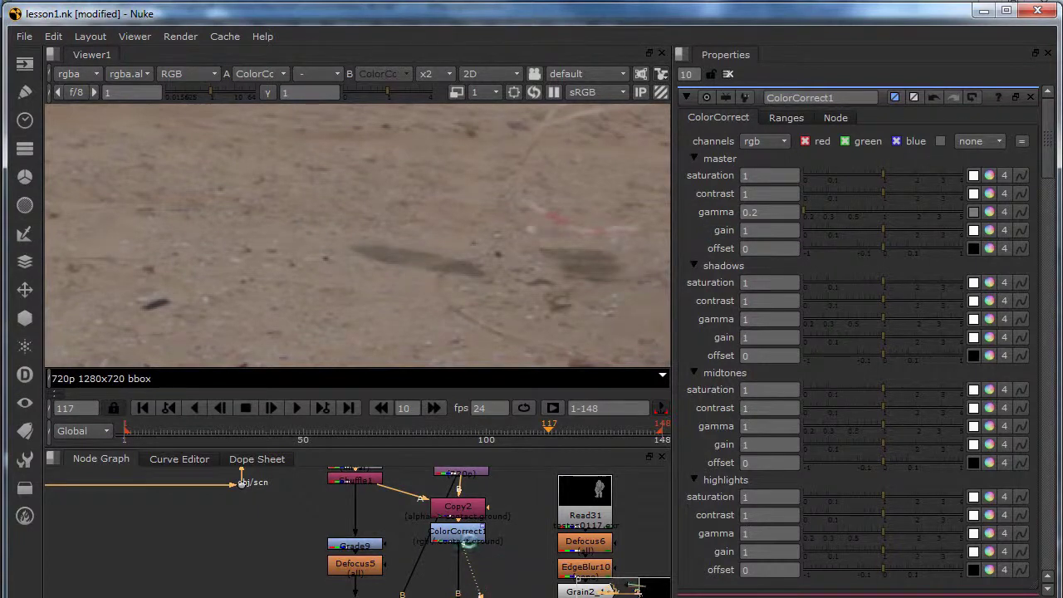
- Insert a Defocus node between Grade9 and the A input of Copy2, and align it beside Copy2
middle_click_drag(416, 545, 451, 531)
mouse_move(484, 521)
left_mouse_down()
mouse_move(495, 545)
mouse_move(486, 541)
left_mouse_up()
left_click(414, 498)
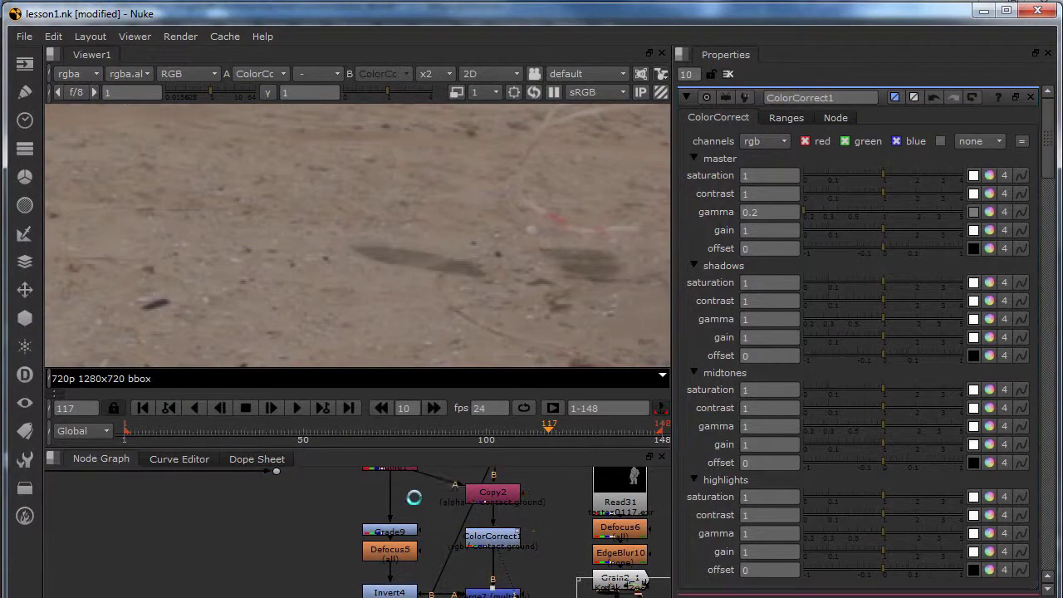
key("Tab")
type("defocus")
key("Return")
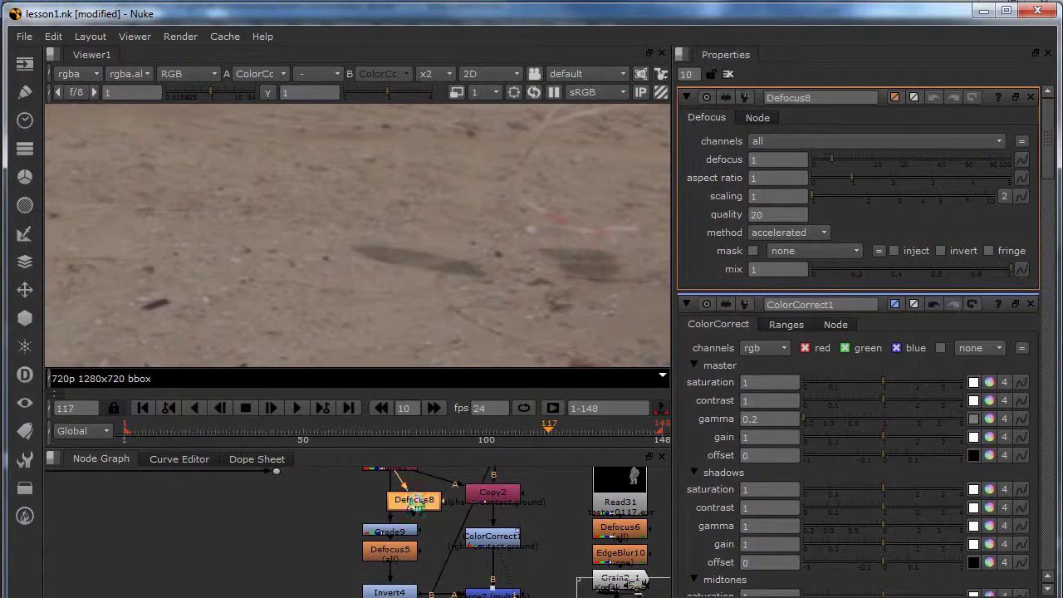
left_click_drag(412, 501, 437, 505)
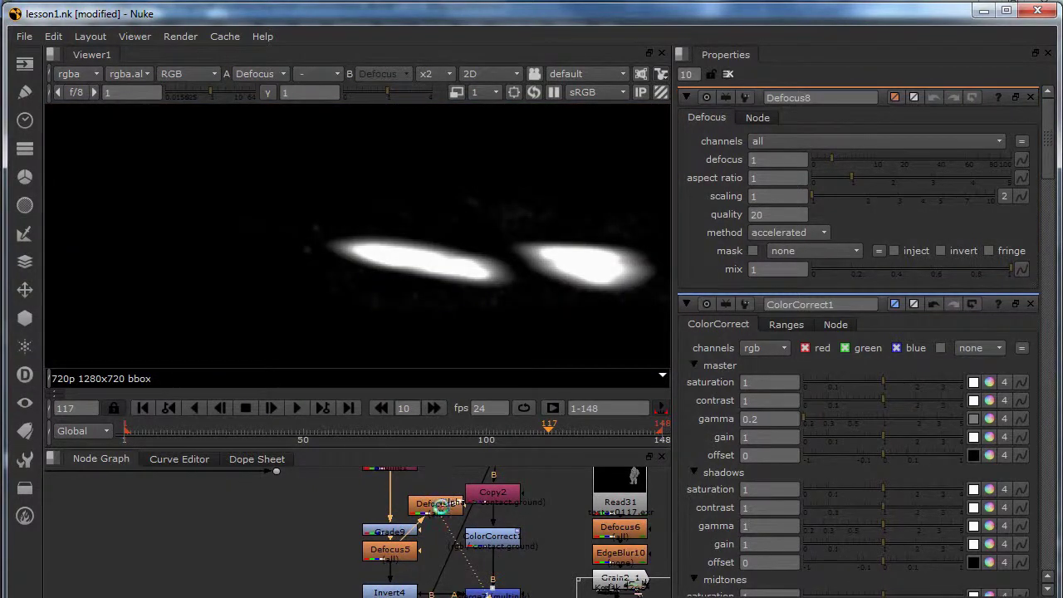
left_click_drag(437, 505, 426, 496)
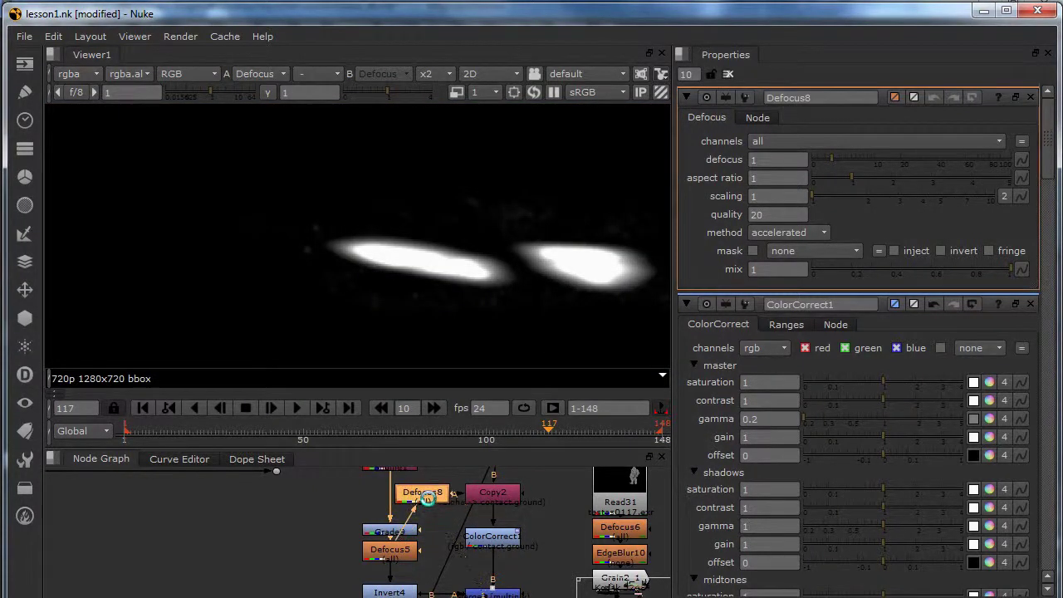
- Add a Grade node below ColorCorrect1, masked by the contact.ground channel, and set its gain to 0
left_click(490, 536)
key("1")
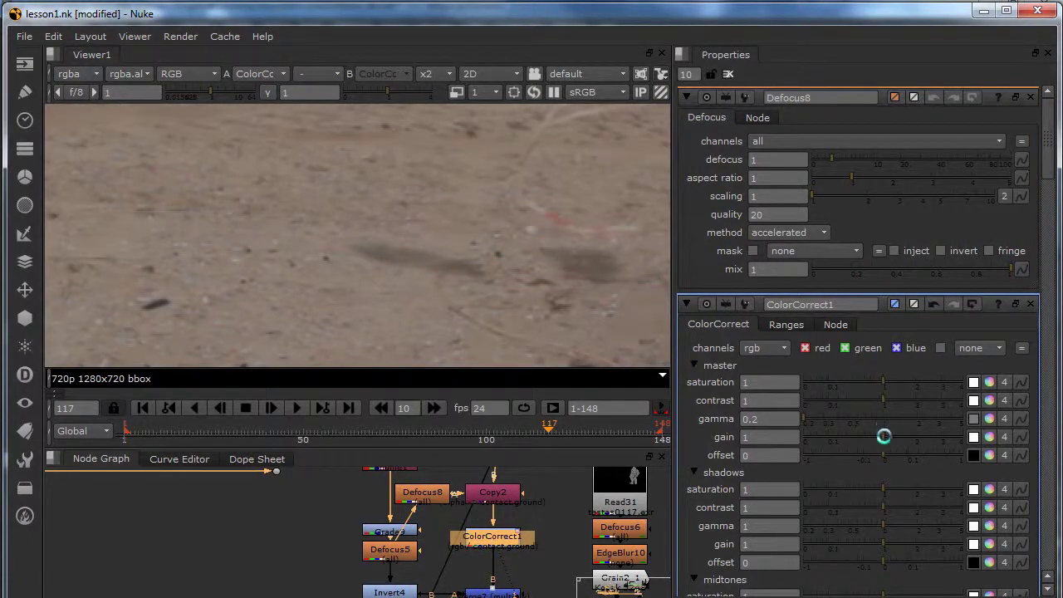
left_click_drag(874, 436, 897, 454)
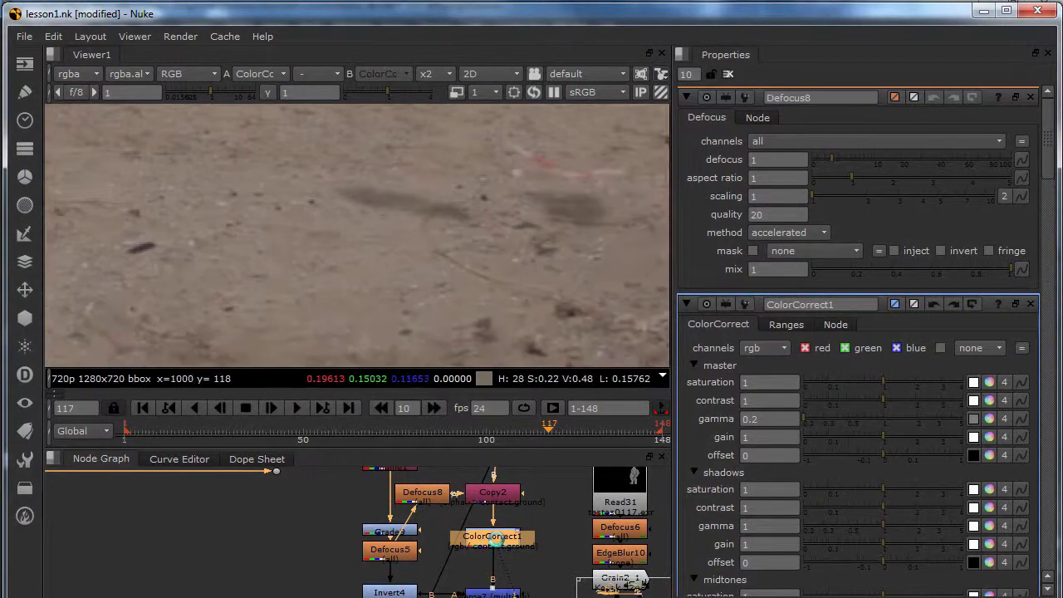
key("g")
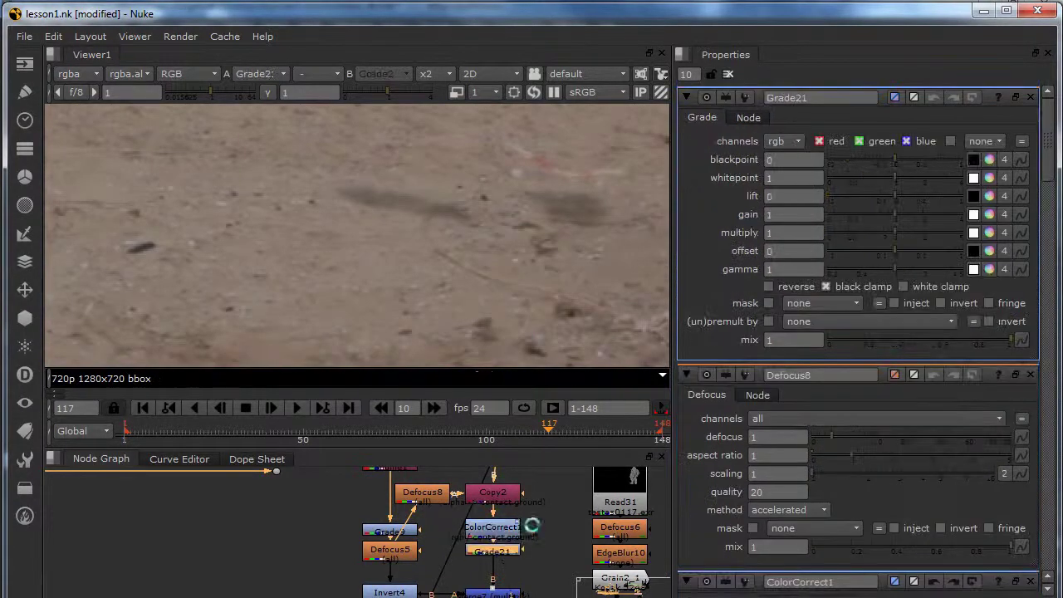
left_click(805, 302)
left_click(827, 400)
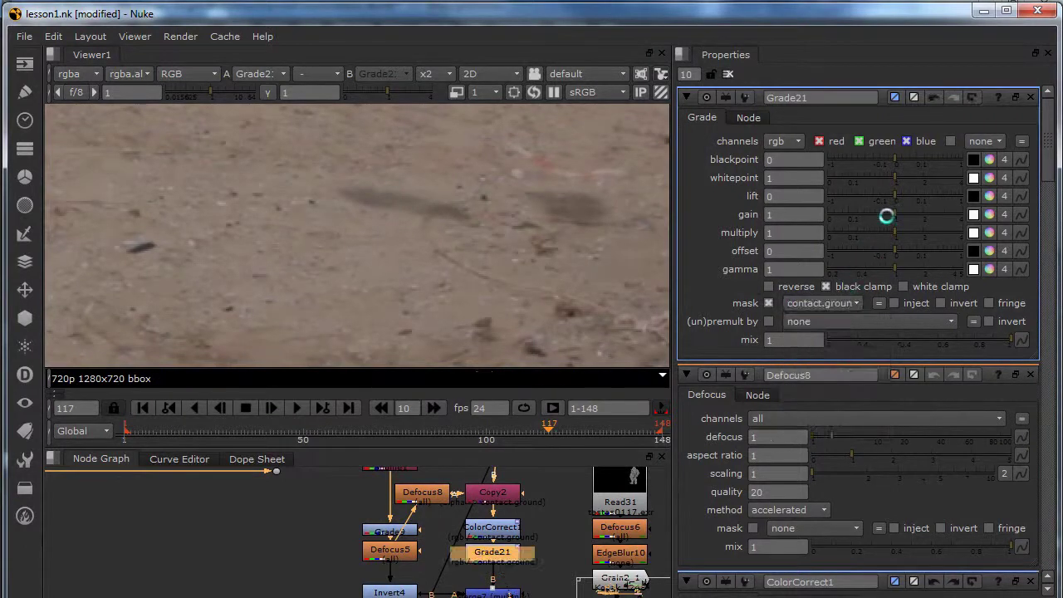
left_click_drag(896, 215, 782, 204)
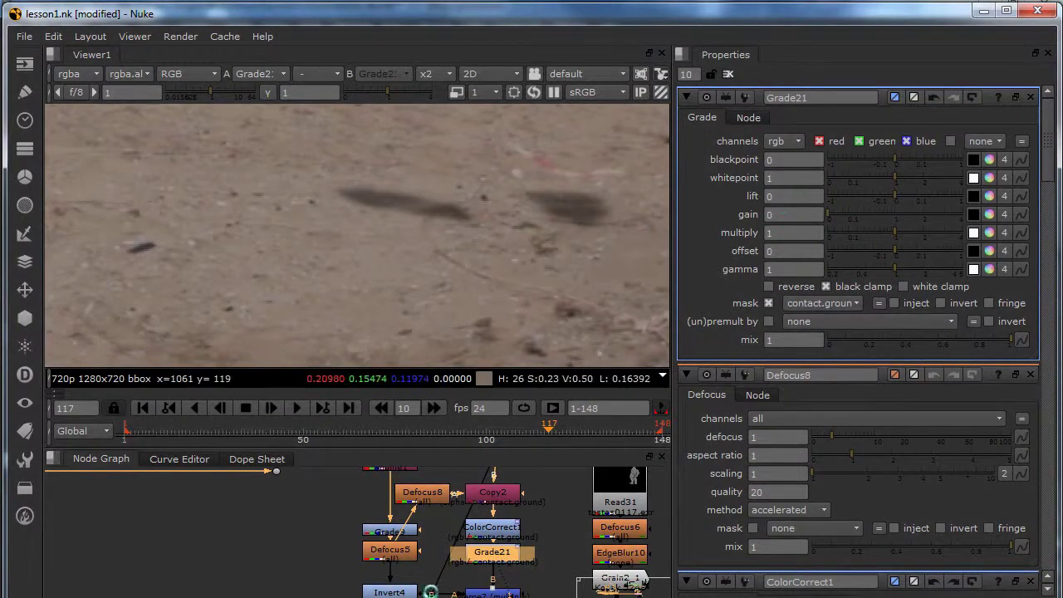
- View the Merge7 output and set the defocus of Defocus5 to 1.6
middle_click_drag(480, 588, 480, 518)
left_click(483, 523)
key("1")
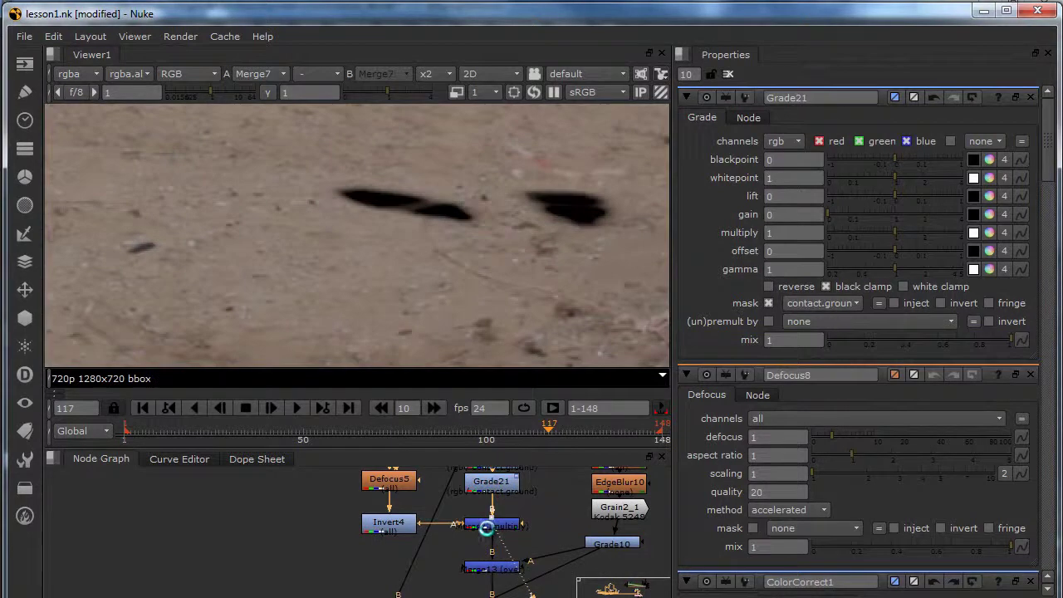
middle_click_drag(387, 483, 385, 486)
double_click(385, 483)
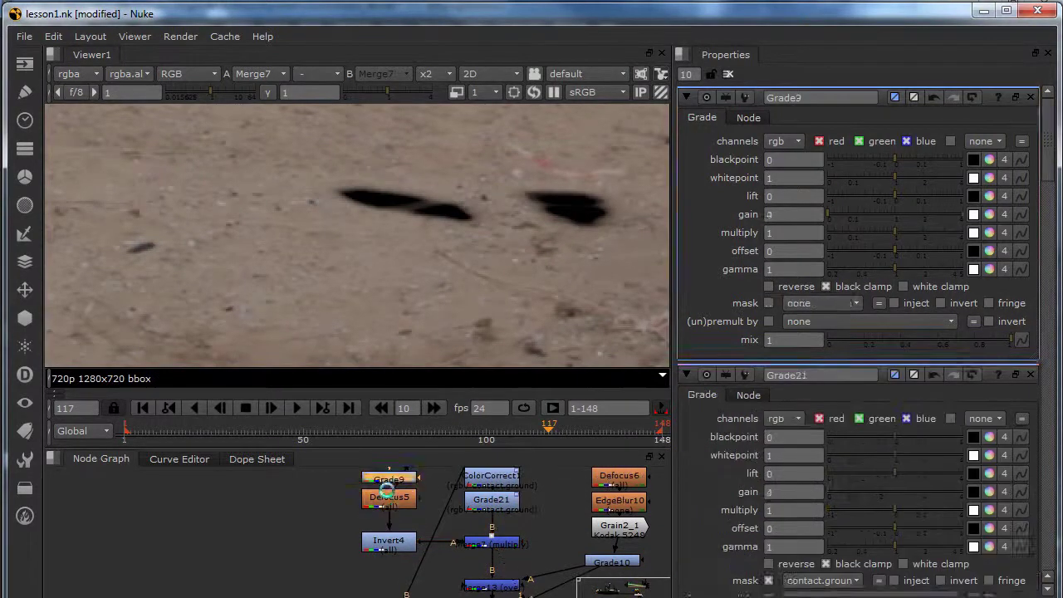
double_click(396, 502)
mouse_move(828, 158)
left_mouse_down()
mouse_move(847, 159)
mouse_move(836, 155)
left_mouse_up()
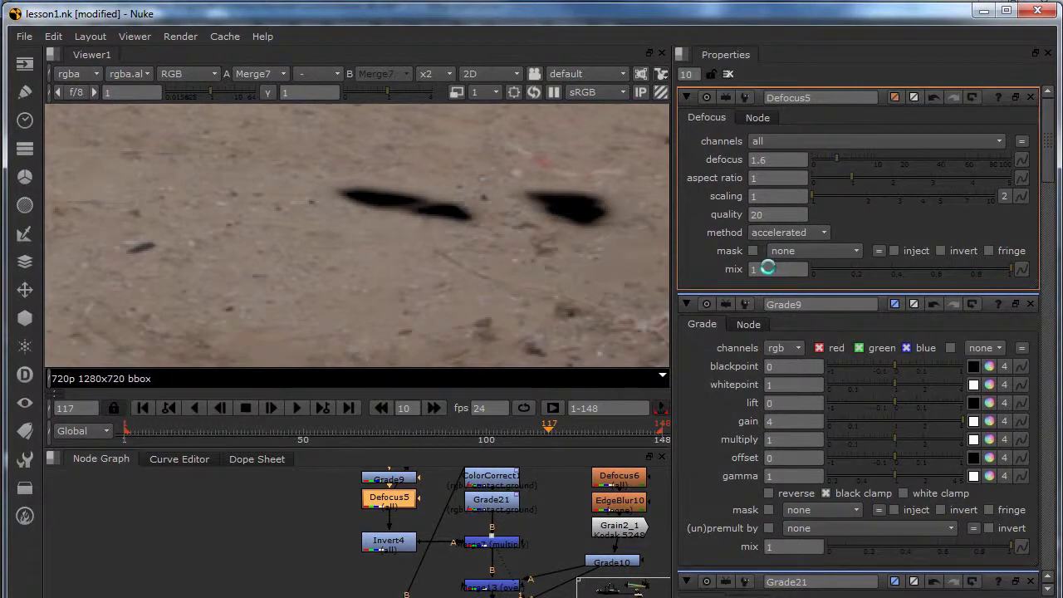
- Inspect the robot's feet in the Merge13 output and the full composite from Merge15, stepping back to frame 116
middle_click_drag(557, 538, 563, 501)
left_click(498, 552)
key("1")
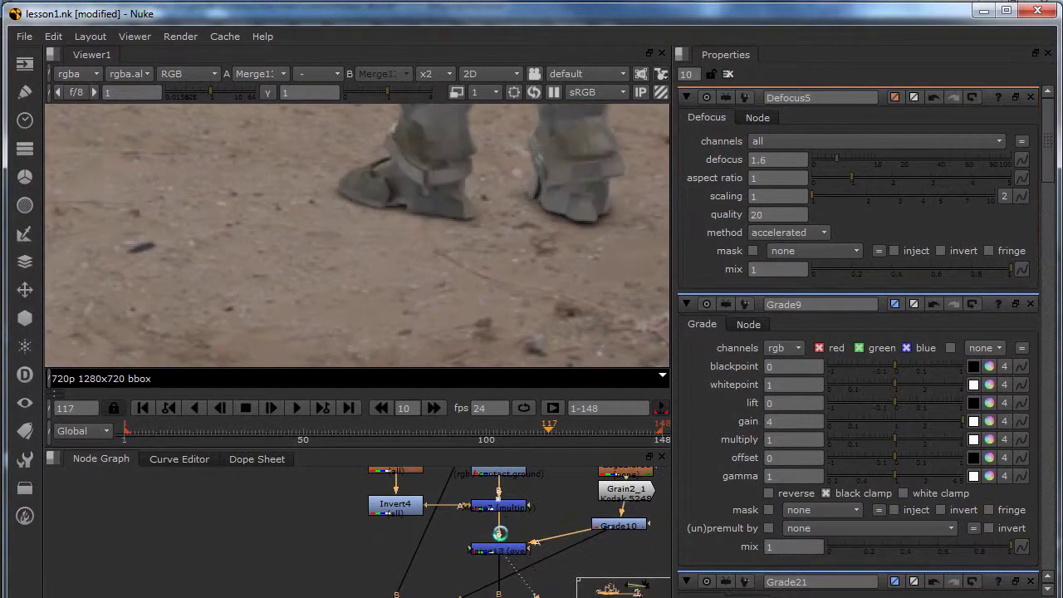
scroll(531, 185, "down", 4)
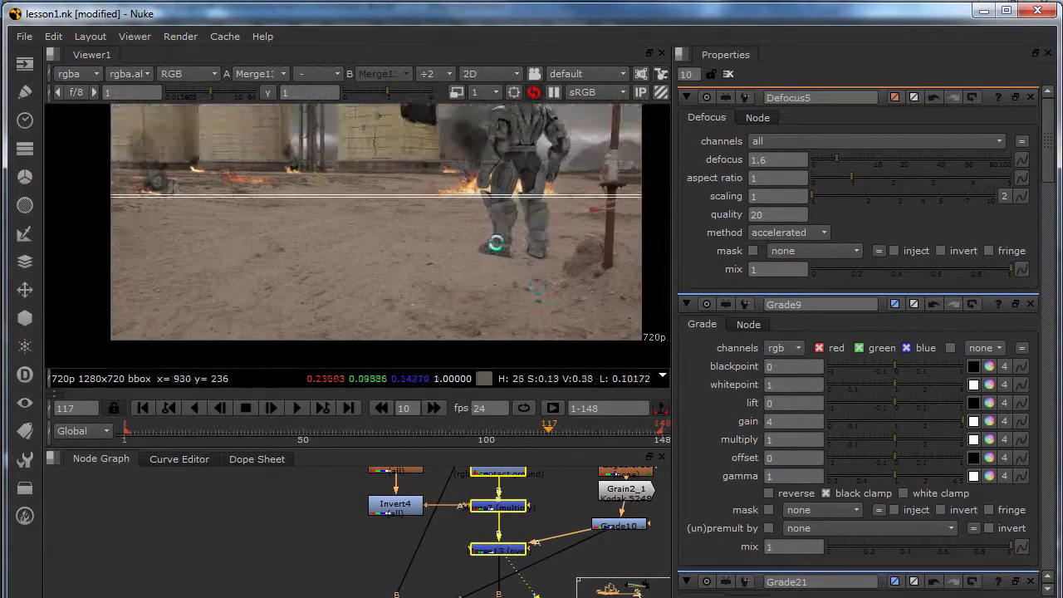
middle_click_drag(475, 282, 514, 354)
middle_click_drag(532, 548, 528, 503)
left_click(507, 540, "ctrl+shift")
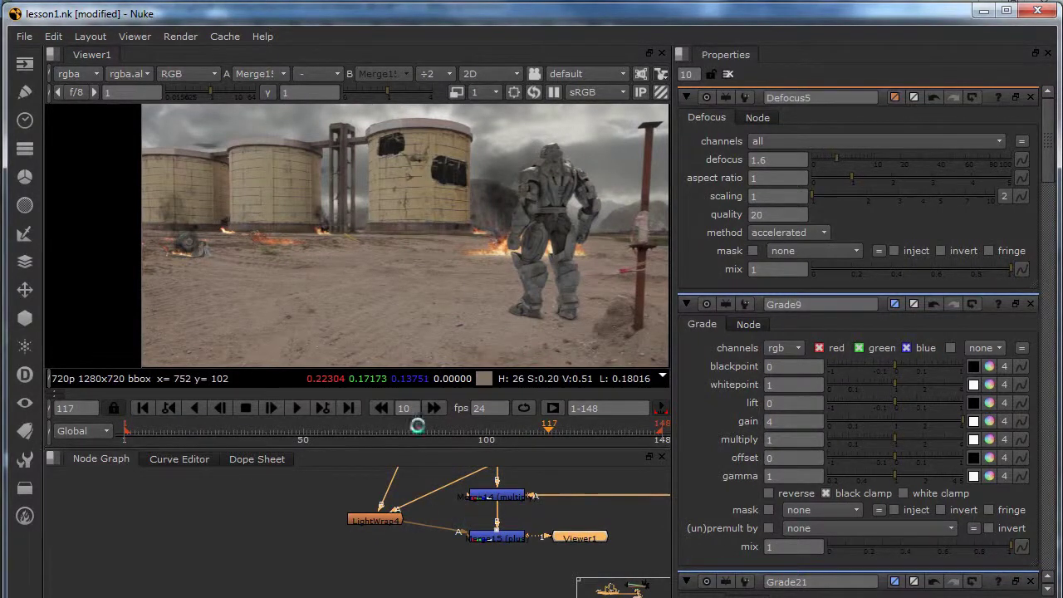
scroll(437, 513, "down", 1)
key("Left")
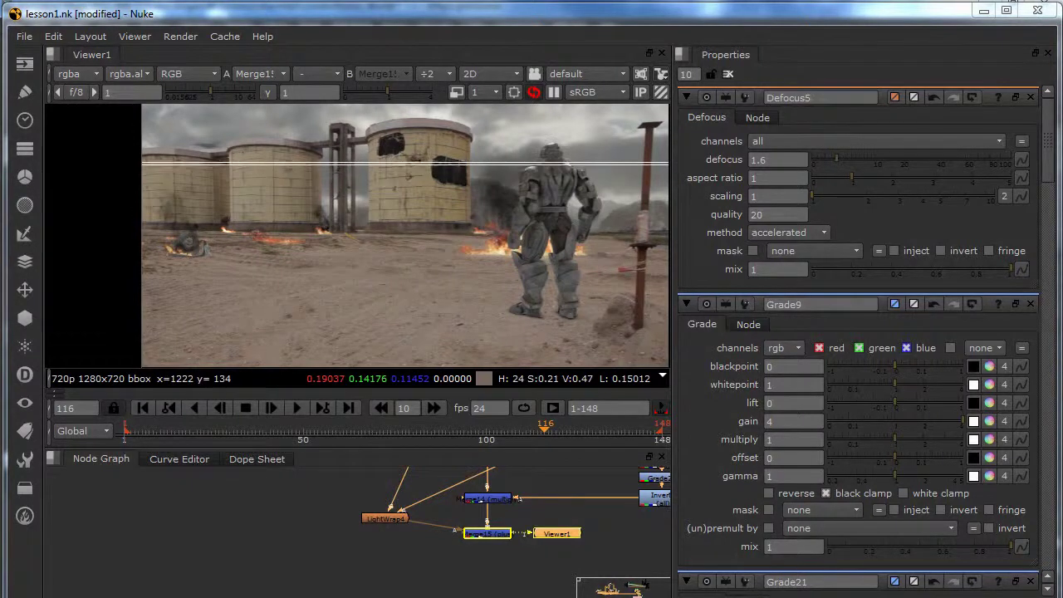
- Paste the copied foreground tape branch into an empty area beside the main composite tree
left_click(274, 518)
key("ctrl+v")
middle_click_drag(283, 521, 278, 558)
scroll(294, 505, "down", 3)
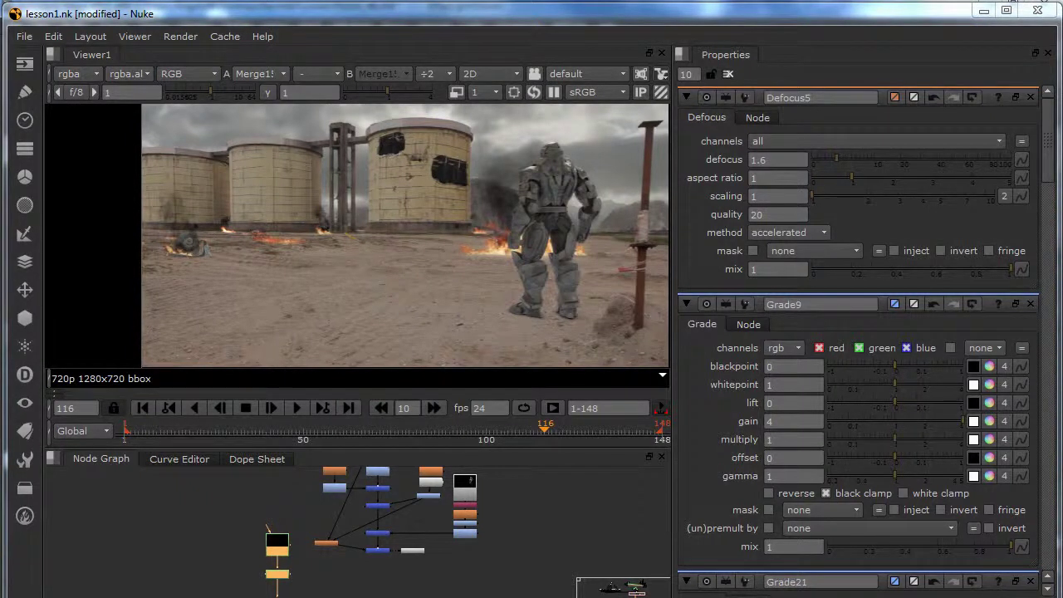
middle_click_drag(255, 531, 271, 467)
middle_click_drag(315, 535, 310, 567)
middle_click_drag(290, 522, 289, 538)
scroll(280, 504, "up", 5)
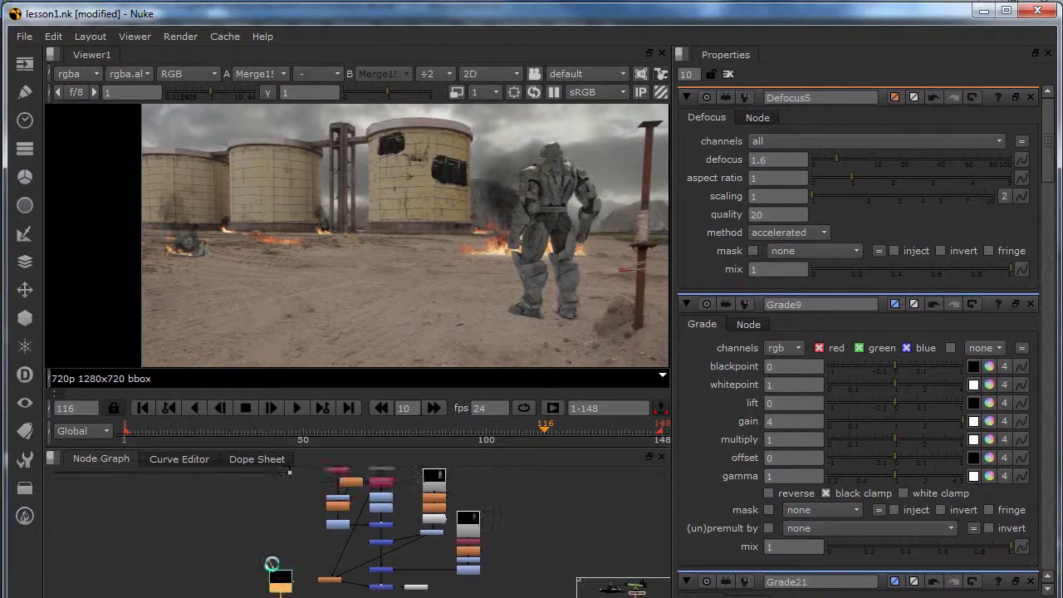
- View the output of the Premult node at the end of the pasted branch
middle_click_drag(376, 544, 422, 393)
middle_click_drag(348, 494, 411, 367)
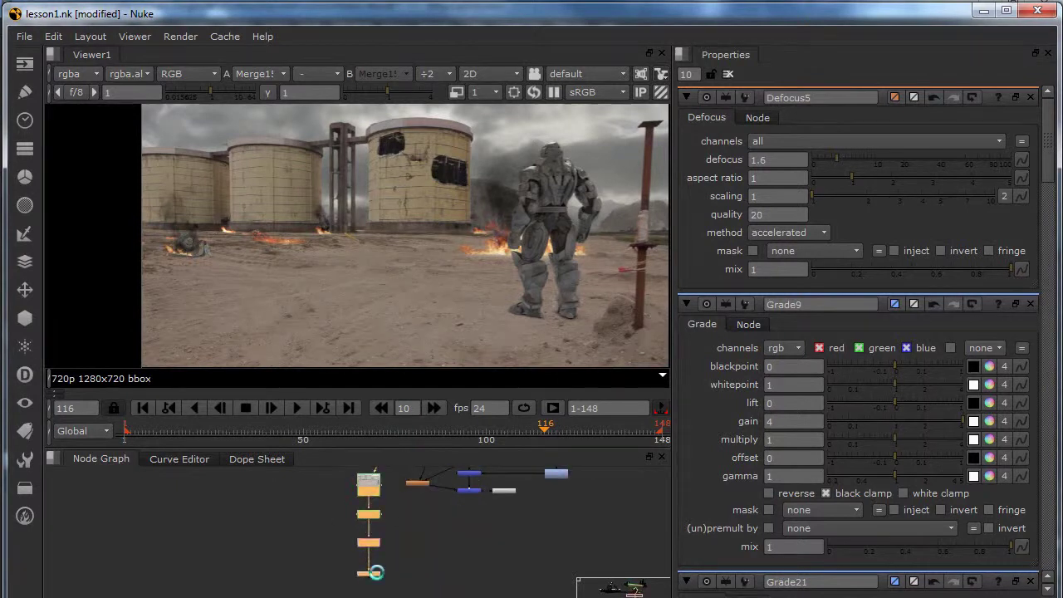
scroll(376, 572, "up", 2)
left_click(370, 572)
key("1")
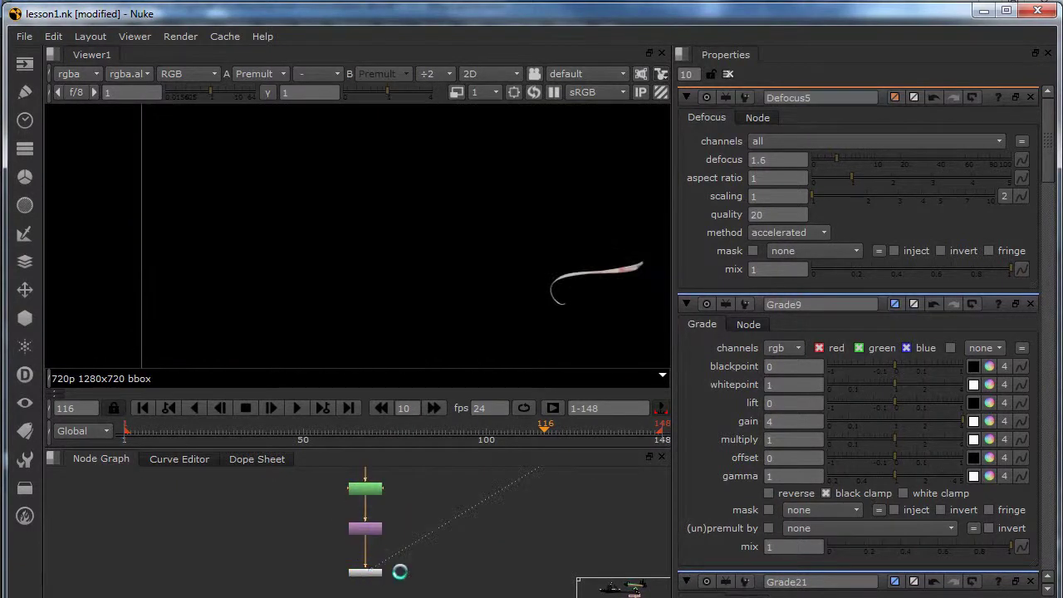
scroll(382, 560, "down", 2)
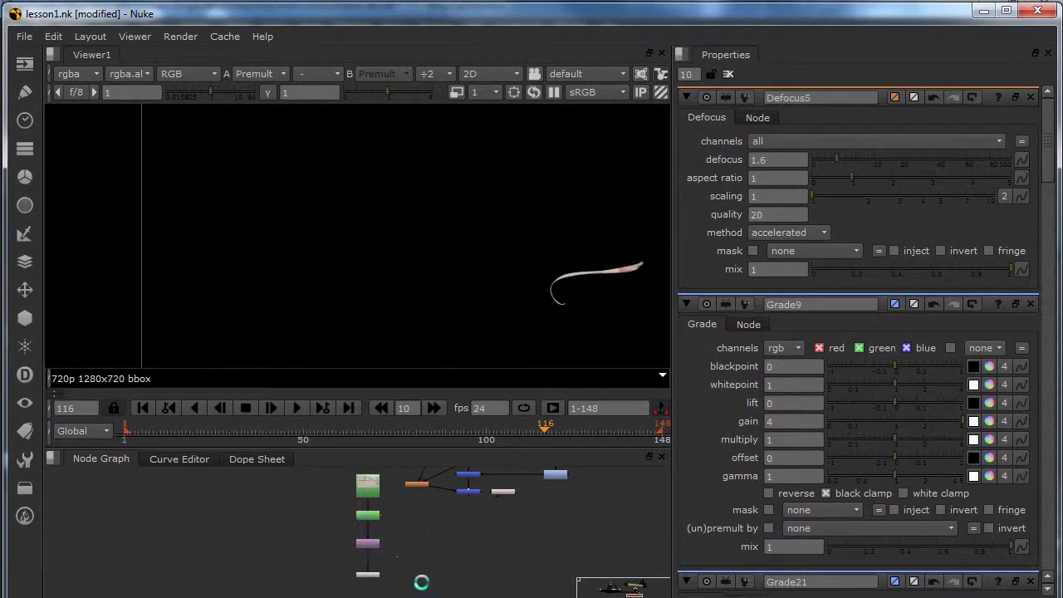
- Add an over Merge node below Merge15 with Merge15 as B and the pasted branch's Premult as A, and view it
key("m")
left_click_drag(412, 571, 466, 491)
left_click_drag(424, 570, 467, 574)
key("1")
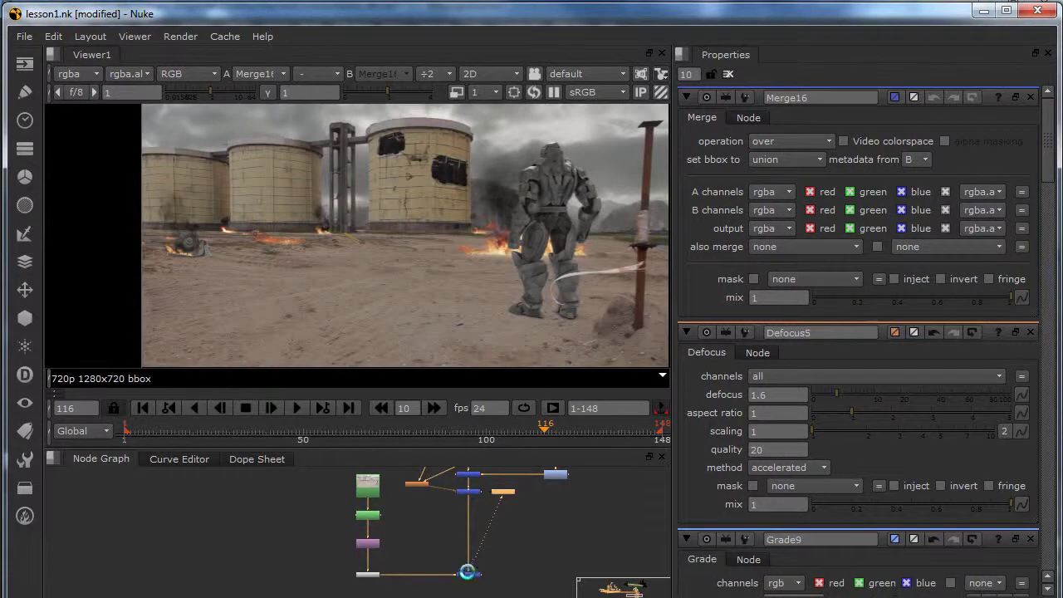
- Add a Colorspace node after Premult15 in the pasted tape branch, ahead of Merge16's A input
scroll(576, 286, "up", 5)
middle_click_drag(360, 513, 366, 481)
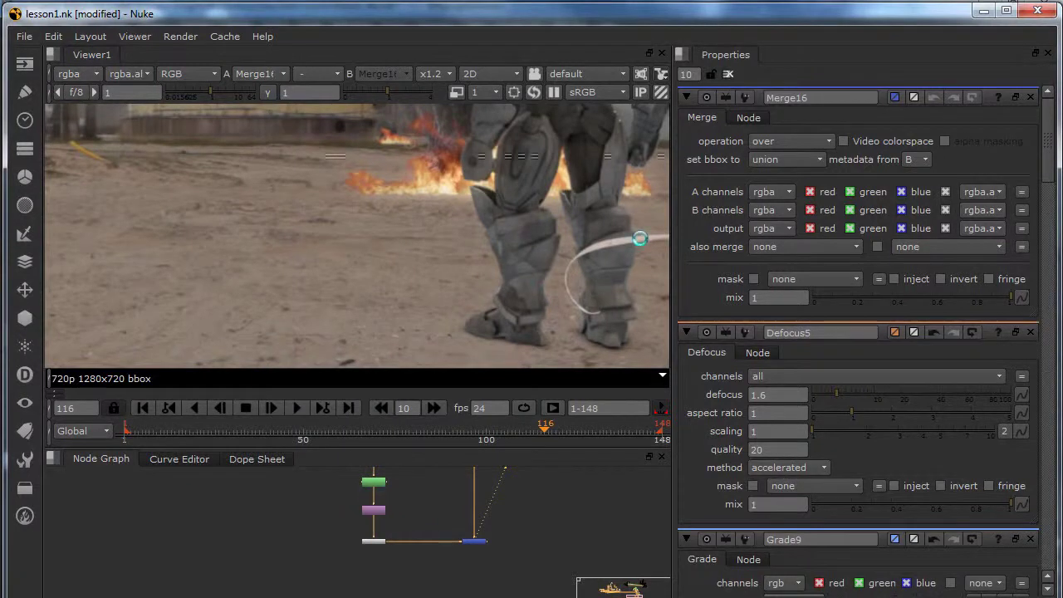
middle_click_drag(456, 498, 458, 579)
middle_click_drag(385, 582, 424, 550)
scroll(424, 550, "up", 5)
middle_click_drag(424, 506, 425, 469)
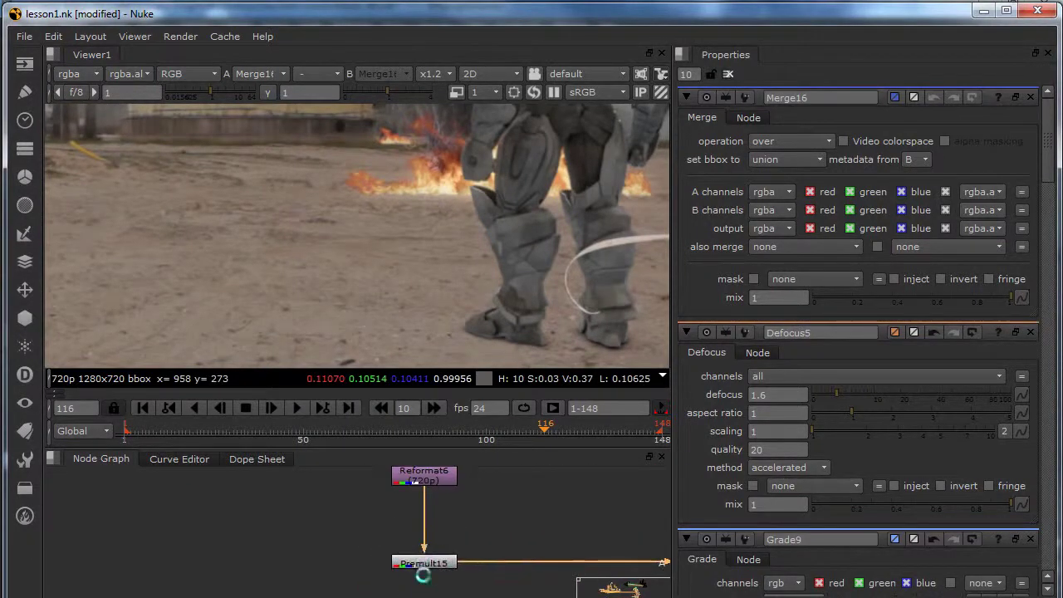
key("Tab")
type("colo")
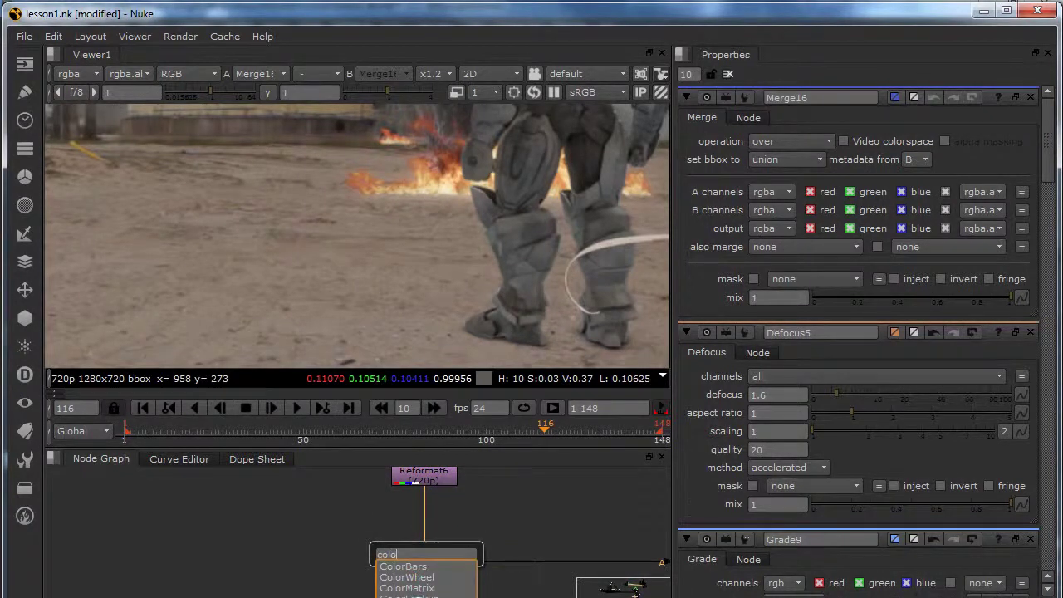
key("Return")
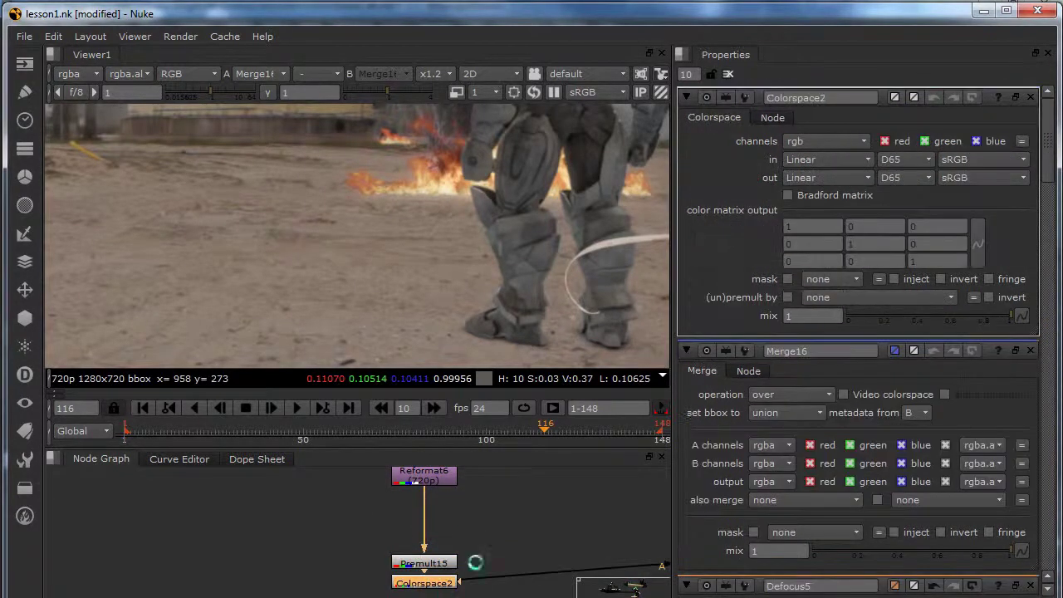
- Set the Colorspace node's input colourspace to sRGB (~2.20), check the tape in the full frame, and clear all open node properties
left_click(805, 160)
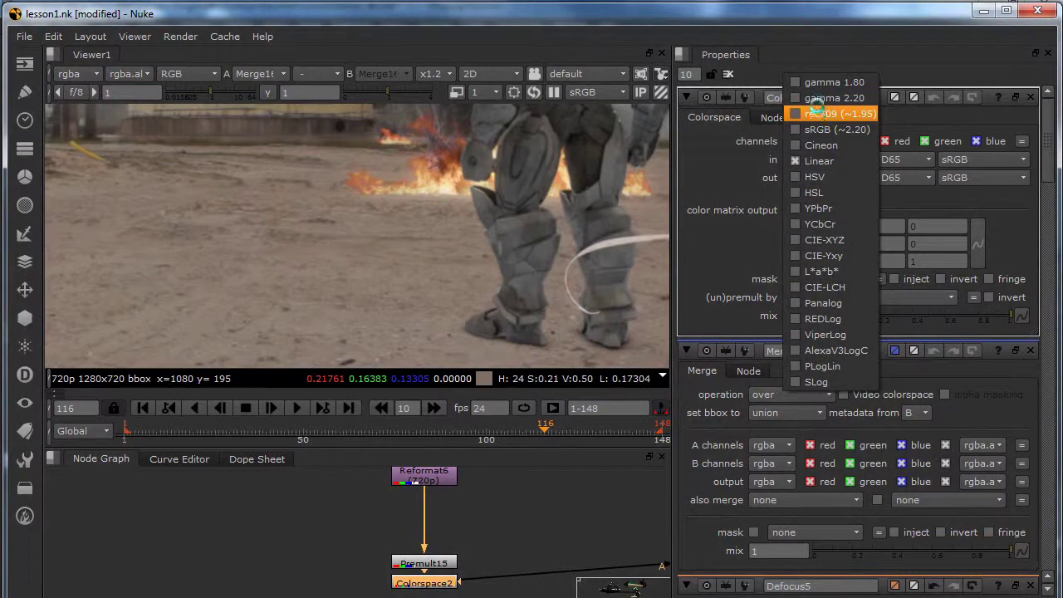
left_click(821, 129)
scroll(560, 294, "down", 4)
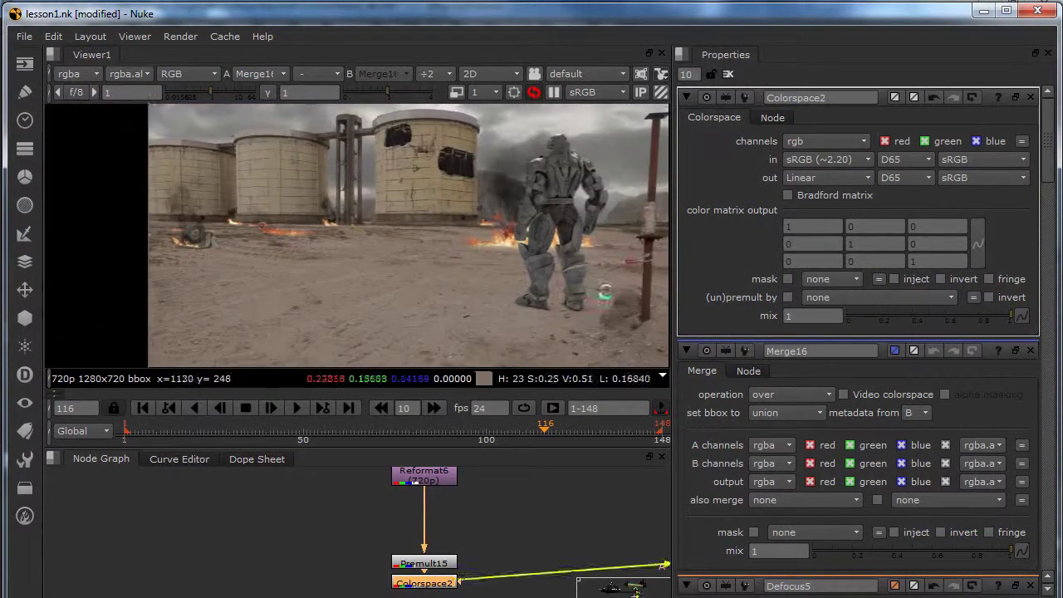
middle_click_drag(605, 291, 583, 292)
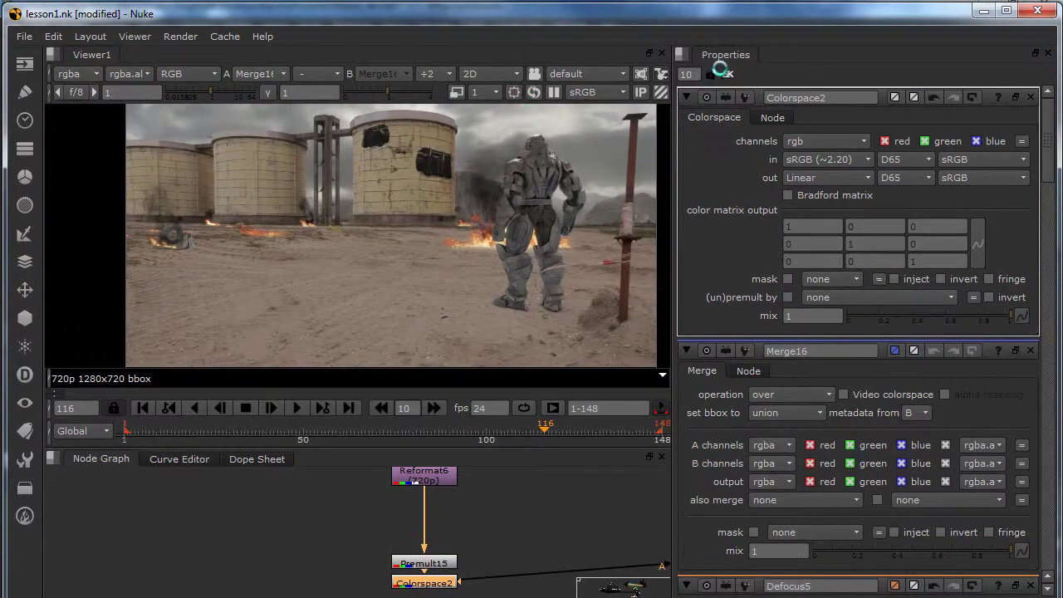
left_click(728, 74)
- Shift the pasted tape branch so its Colorspace node sits level with Merge16
scroll(551, 237, "down", 2)
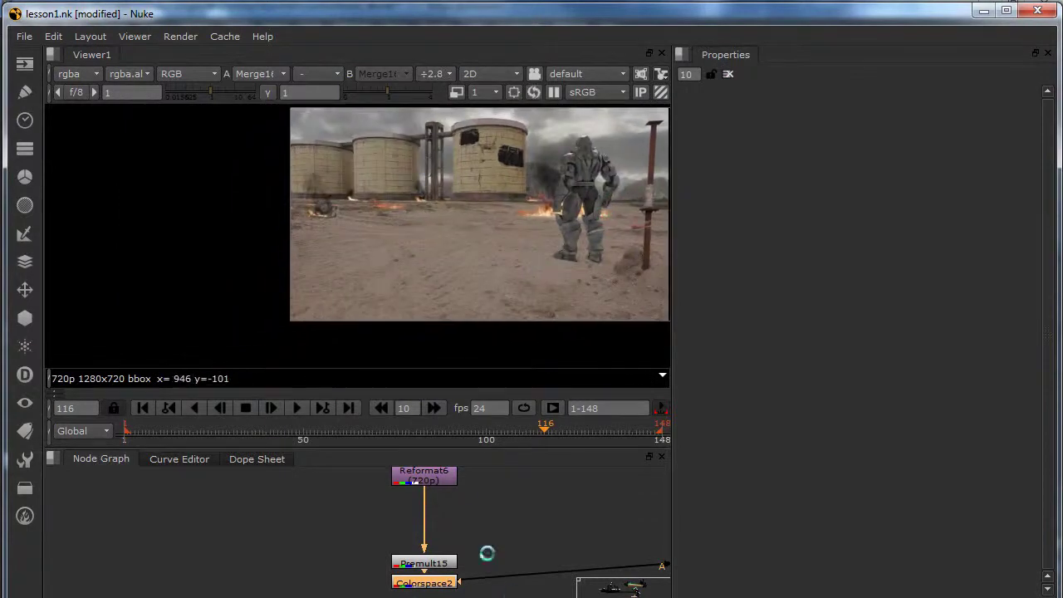
scroll(426, 515, "down", 5)
scroll(415, 501, "up", 4)
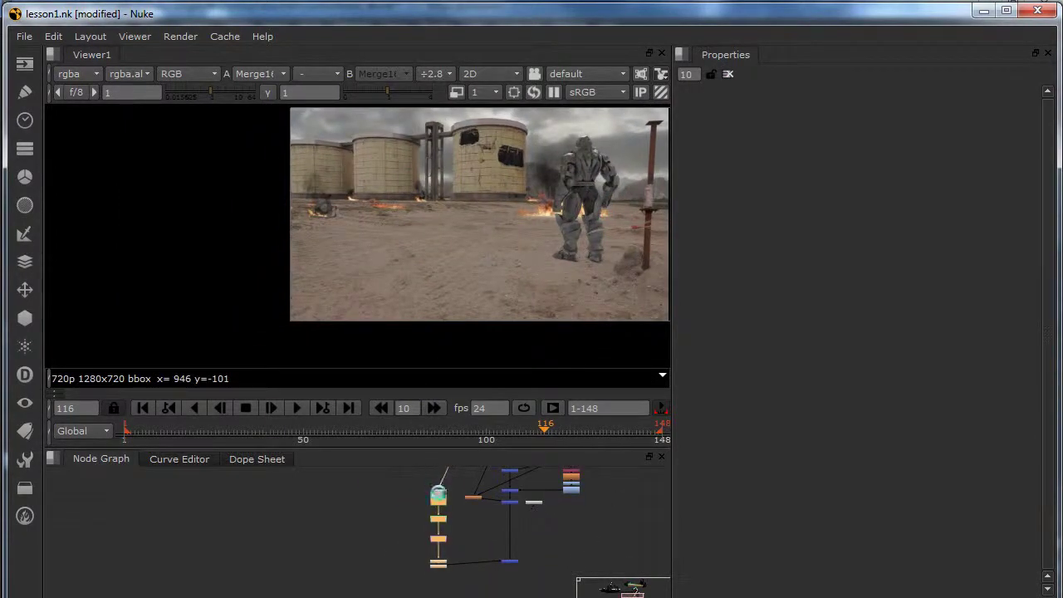
scroll(486, 540, "up", 5)
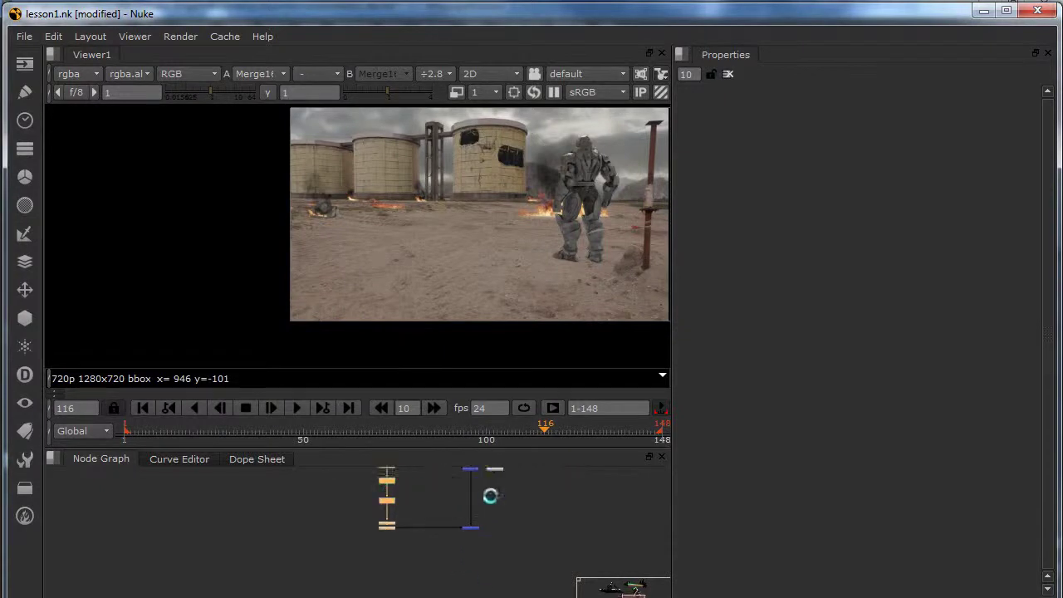
scroll(439, 561, "up", 1)
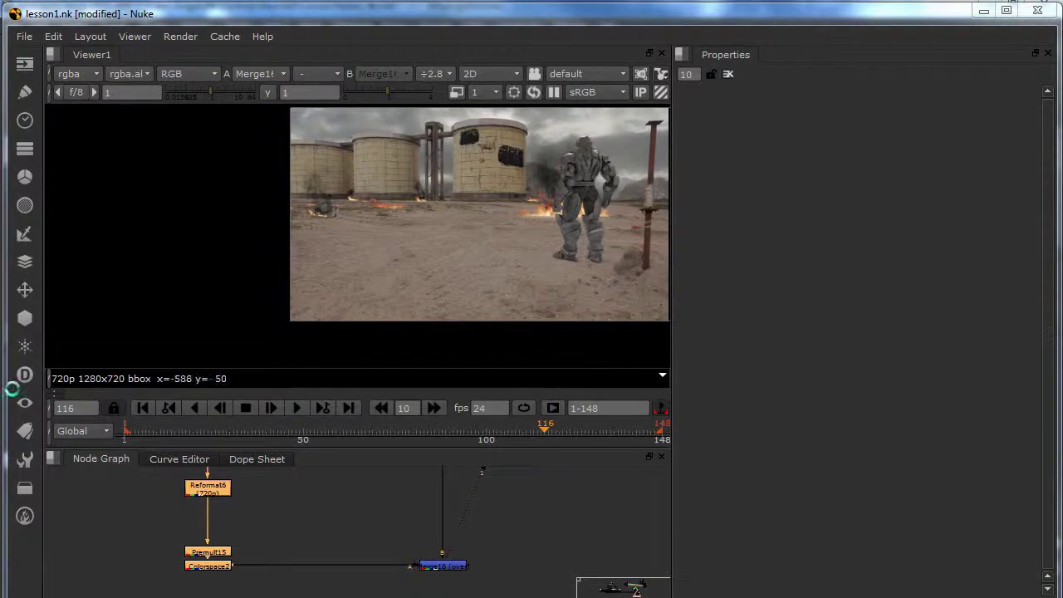
middle_click_drag(558, 290, 464, 305)
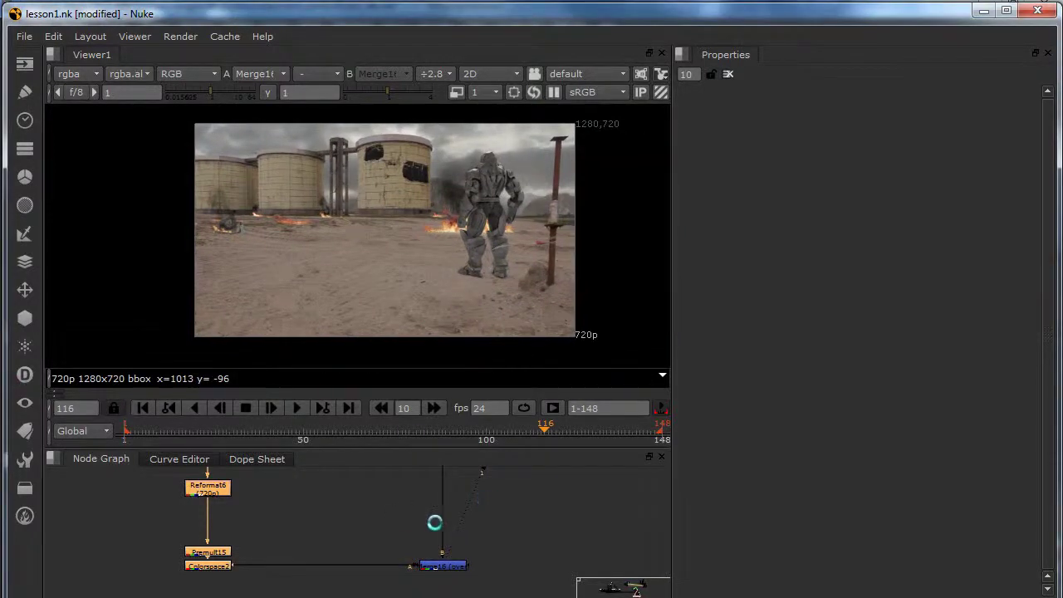
- Add a Keyer node beside Merge16, fed by Merge16's output, and view its alpha channel
middle_click_drag(460, 540, 466, 509)
scroll(483, 561, "up", 3)
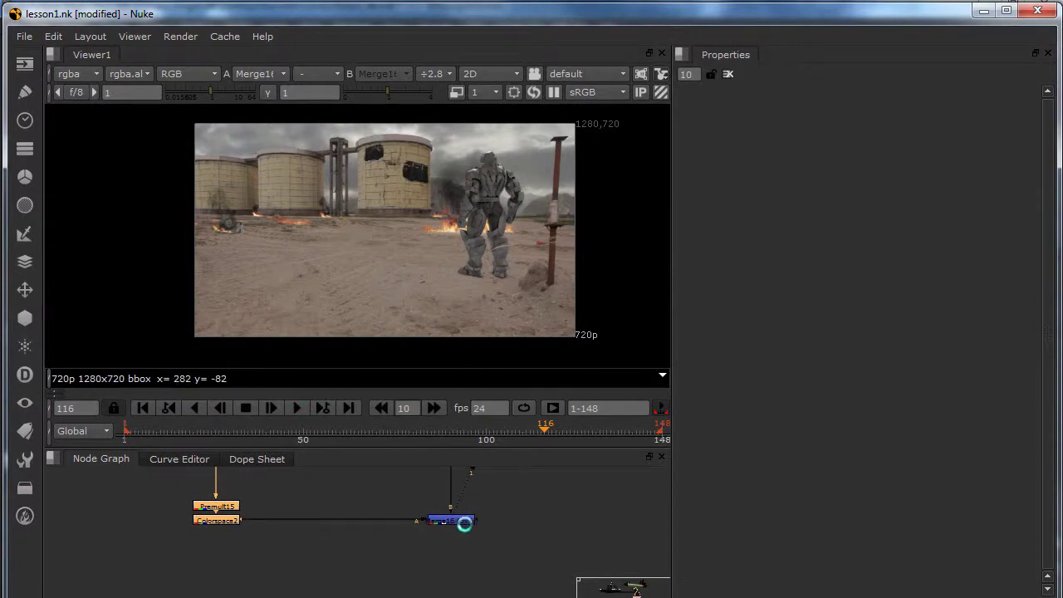
key("Tab")
type("k")
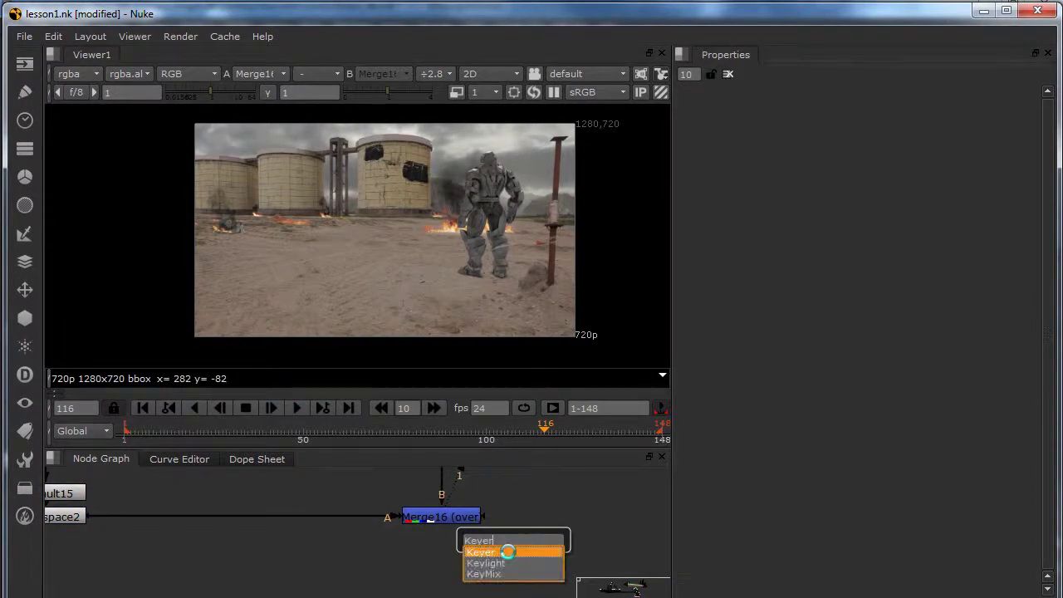
left_click(486, 551)
left_click_drag(487, 550, 550, 530)
key("1")
key("a")
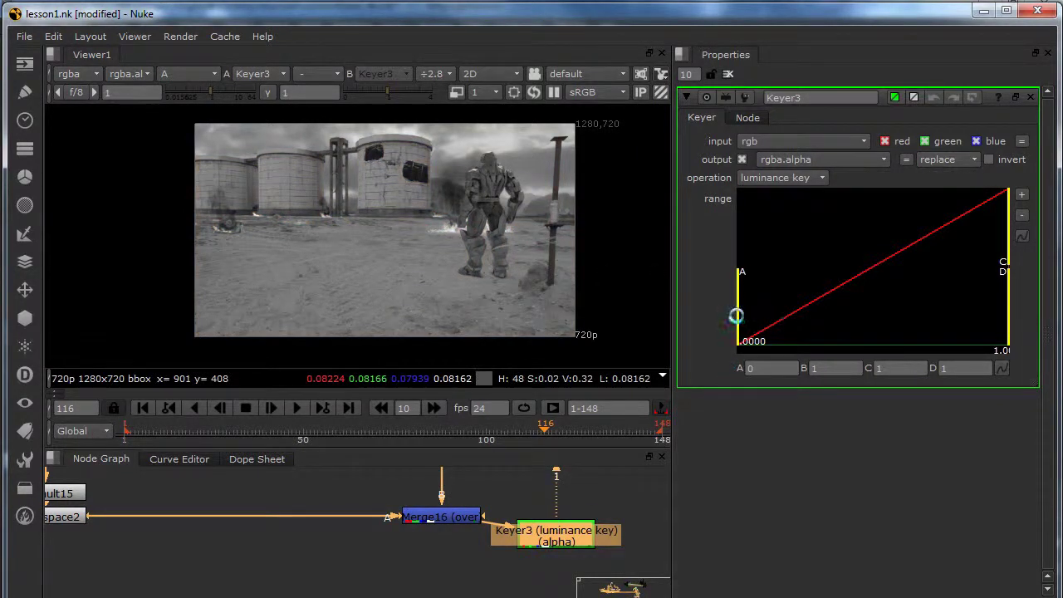
- Isolate the brightest sky and fire areas in the luminance key by setting range A to about 0.465 and B to about 0.637
left_click_drag(738, 316, 771, 319)
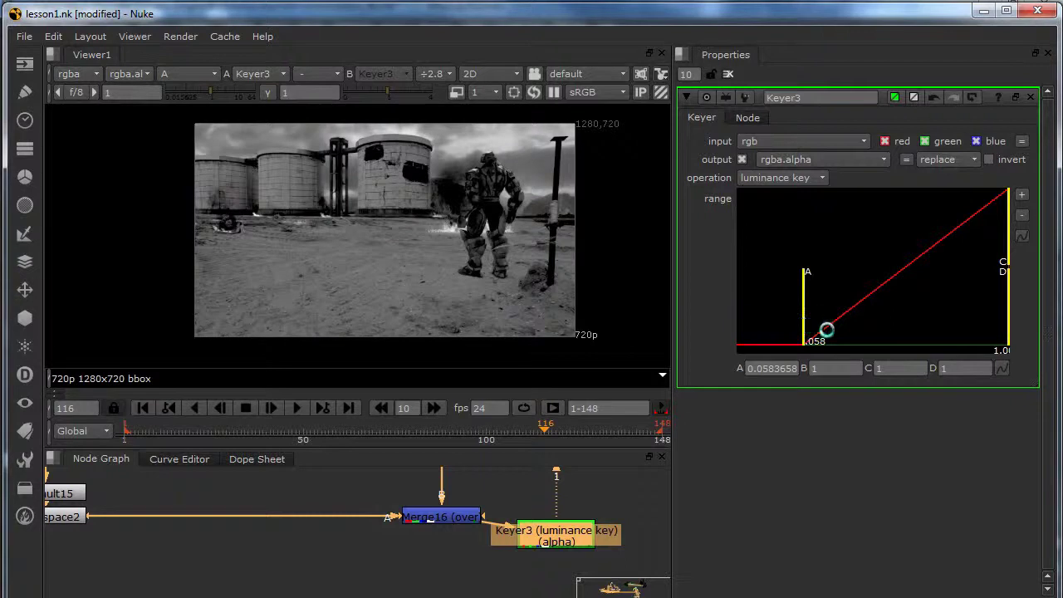
left_click_drag(813, 301, 921, 307)
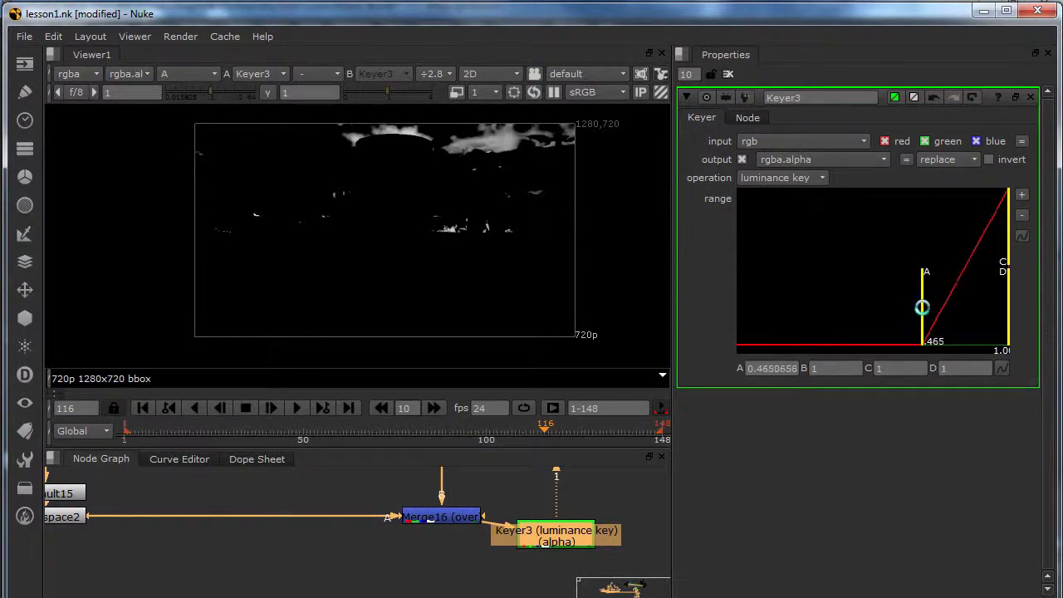
left_click_drag(1006, 253, 953, 253)
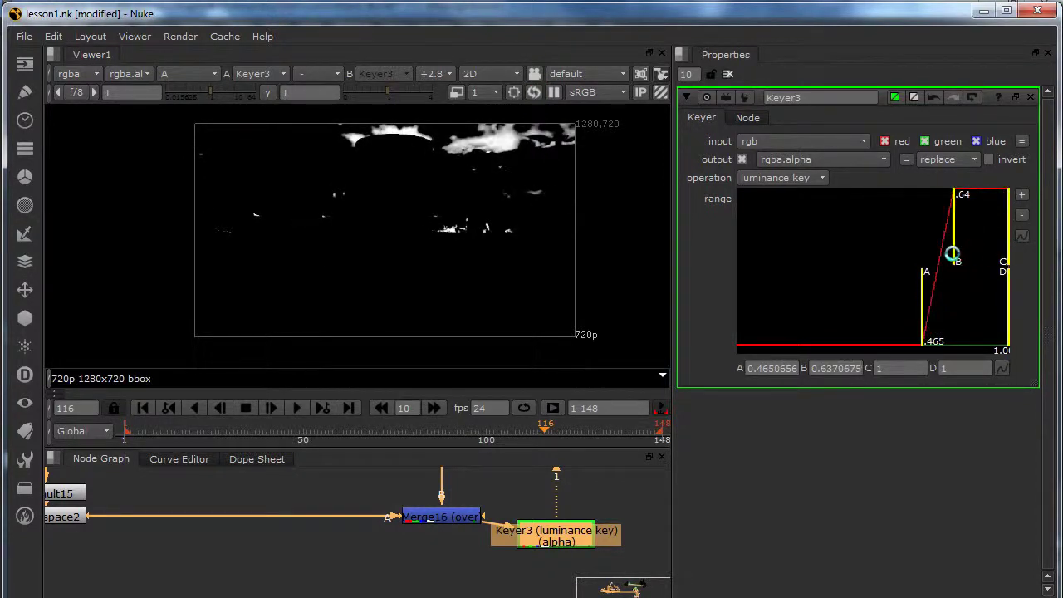
- Add a Premult node and a Glow node in sequence below the Keyer, and view the Glow result in colour
key("Tab")
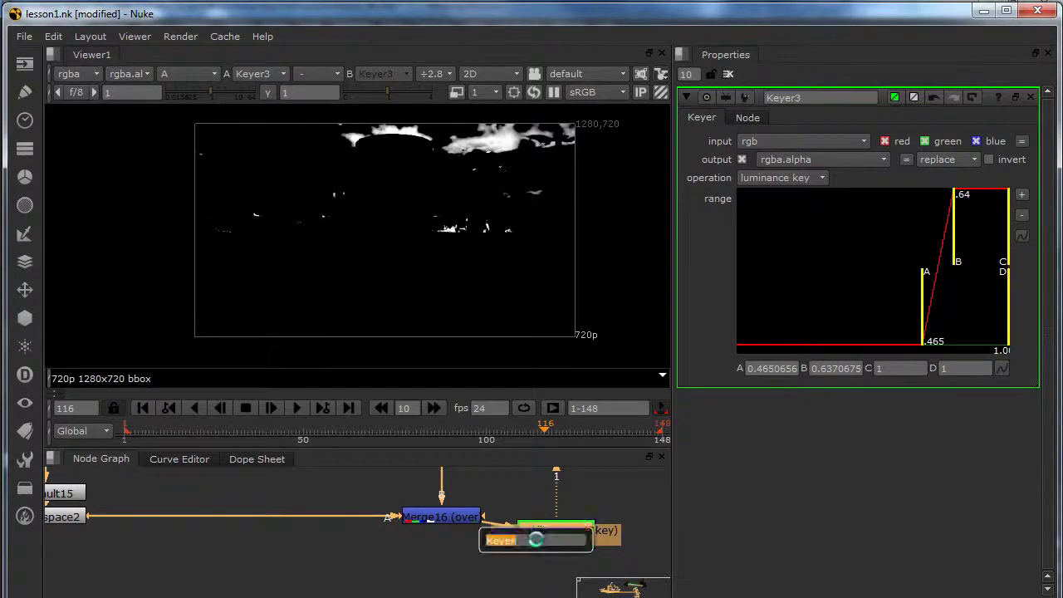
type("premult")
key("Return")
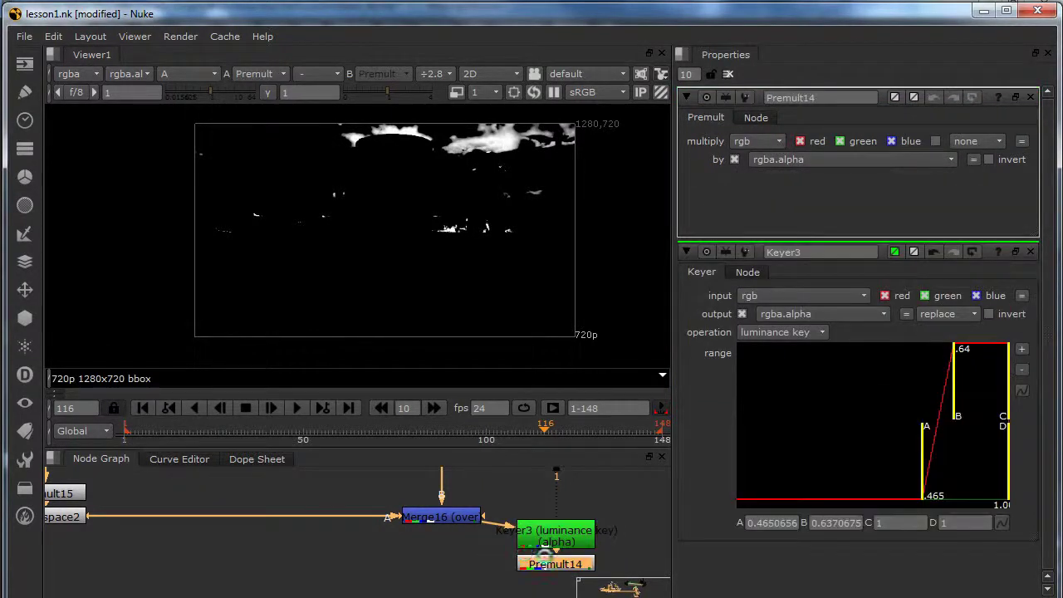
key("Tab")
type("glow")
key("Return")
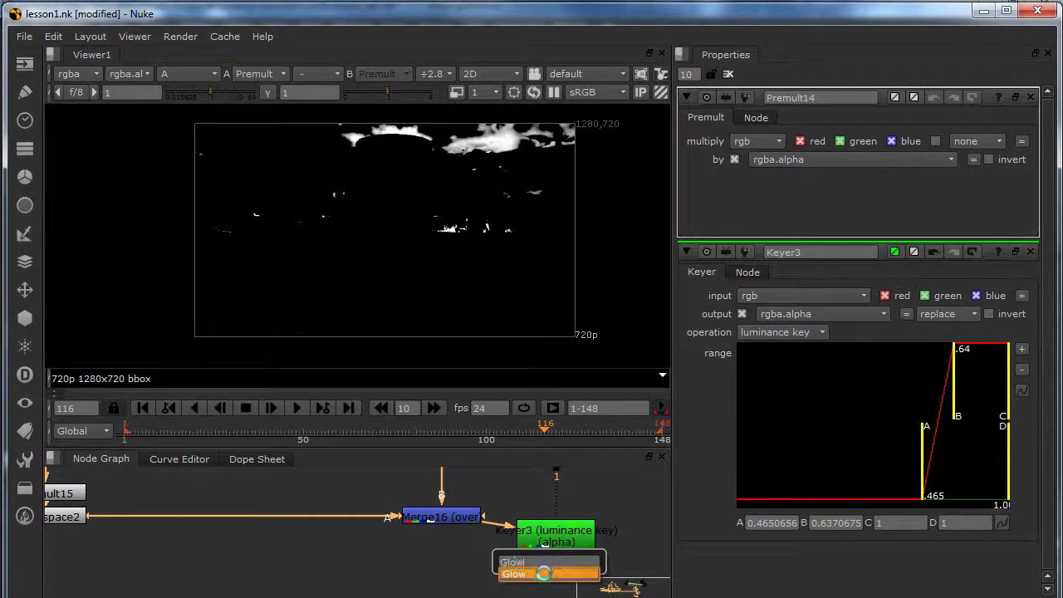
left_click(542, 583)
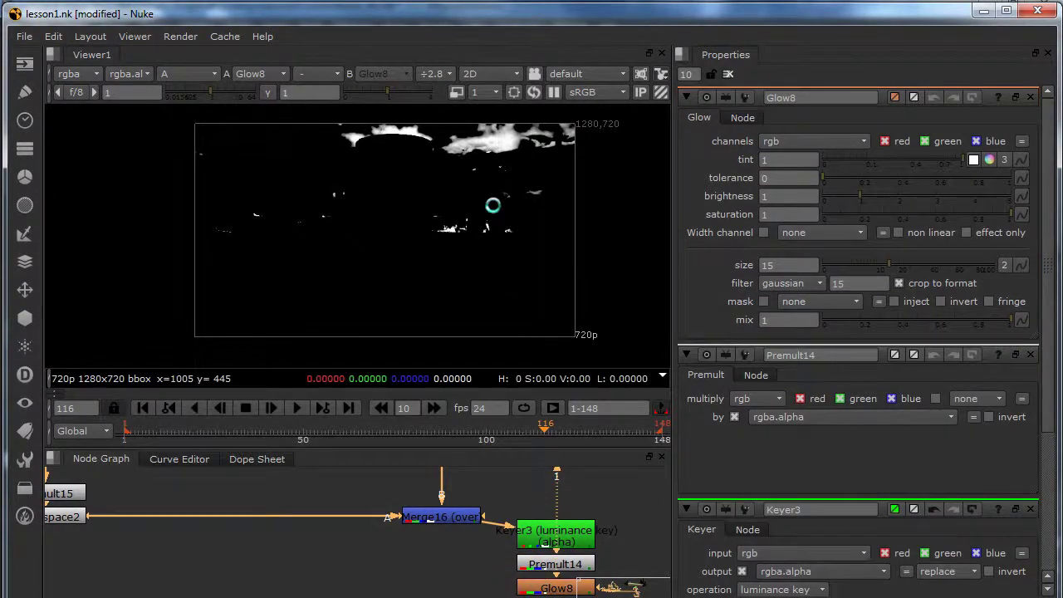
key("a")
middle_click_drag(482, 280, 505, 256)
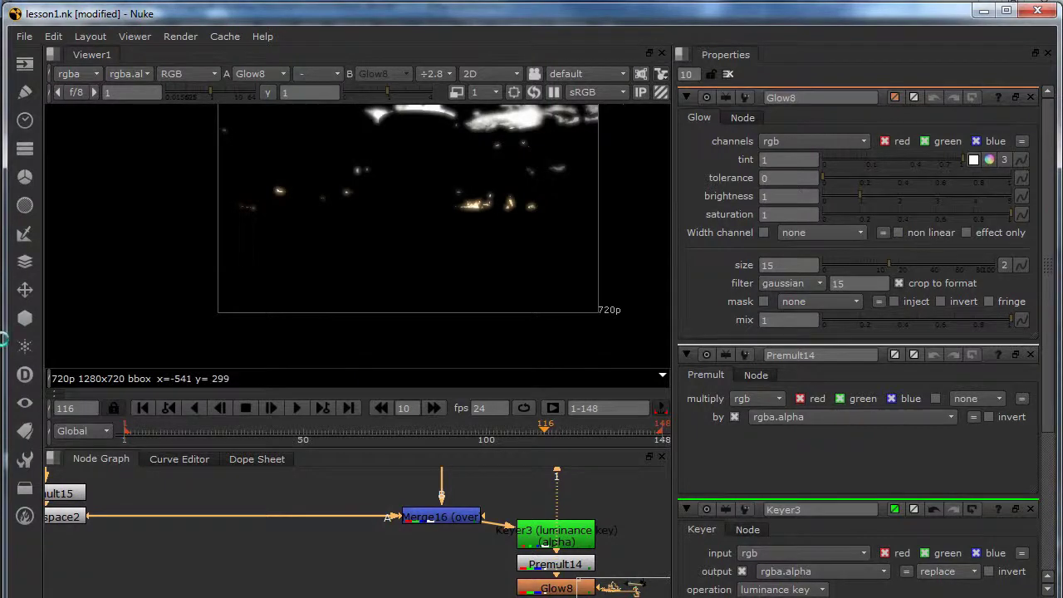
- Add a Merge node below Merge16 with Merge16 as B and the Glow node as A
key("m")
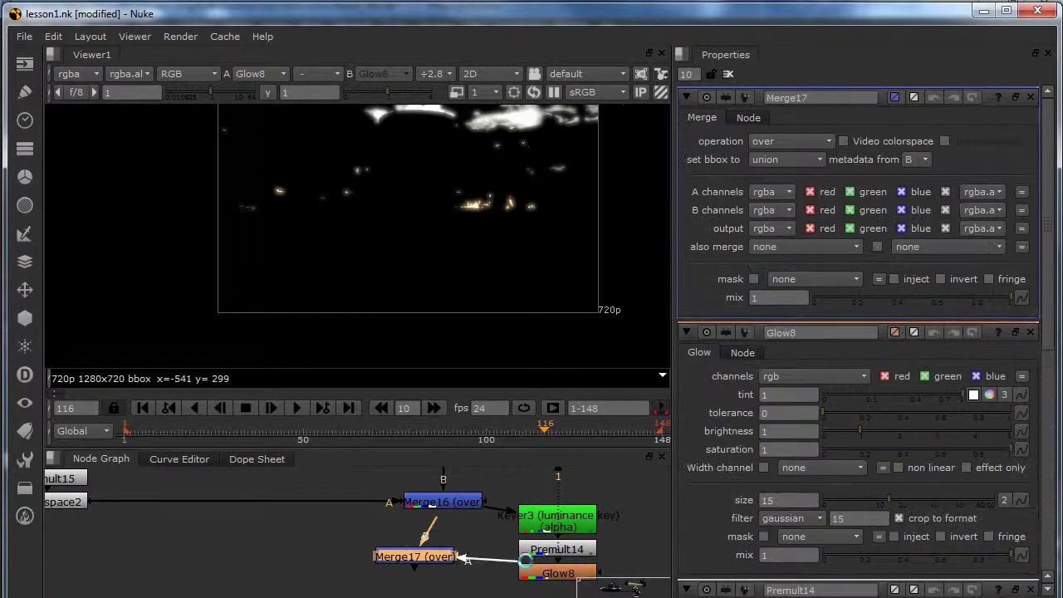
left_click_drag(432, 525, 424, 508)
left_click_drag(418, 556, 431, 568)
mouse_move(507, 555)
left_mouse_down()
mouse_move(485, 562)
mouse_move(516, 569)
left_mouse_up()
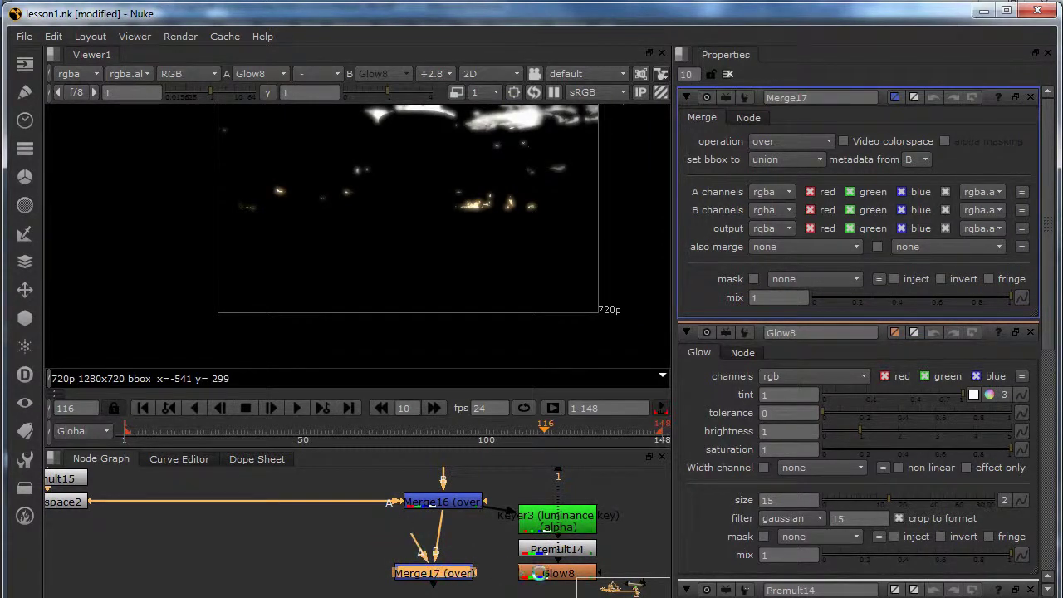
left_click_drag(403, 543, 488, 558)
key("ctrl")
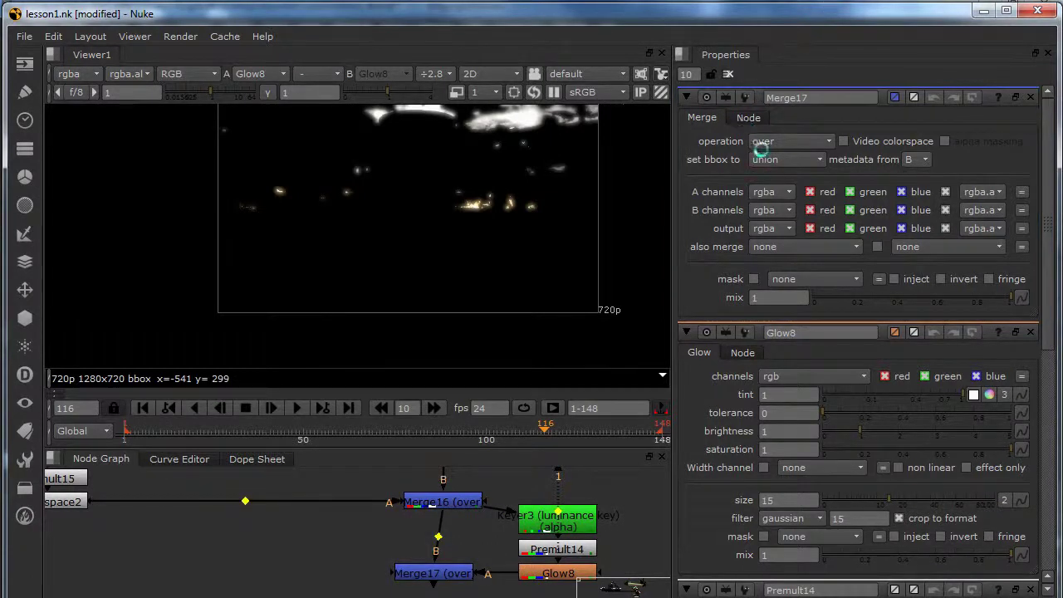
- Set the new Merge node's operation to plus, clear the open node properties, and view its output
left_click(761, 141)
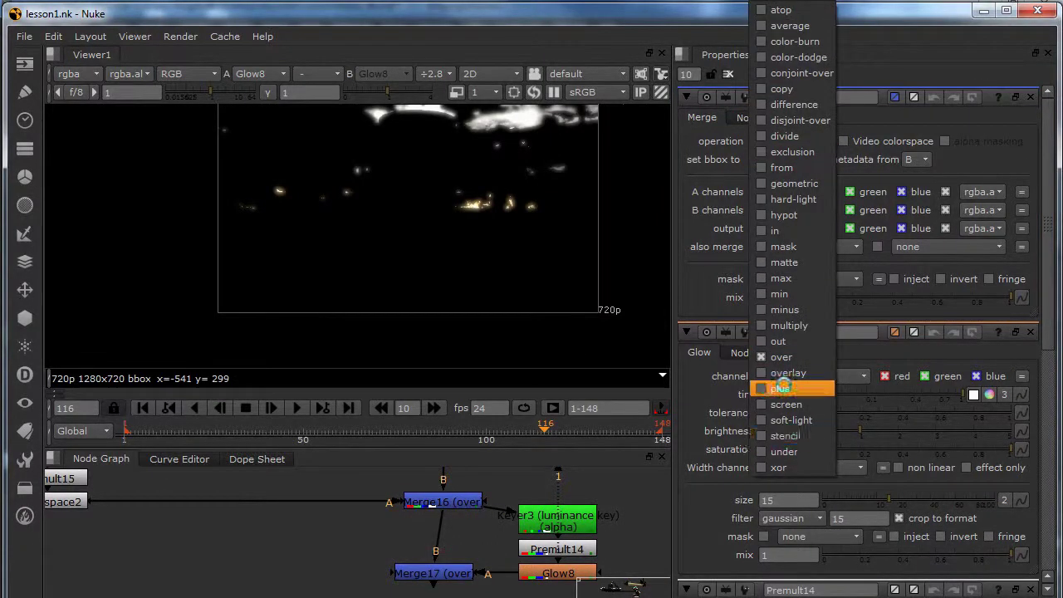
left_click(766, 380)
left_click(728, 75)
left_click(457, 575)
key("1")
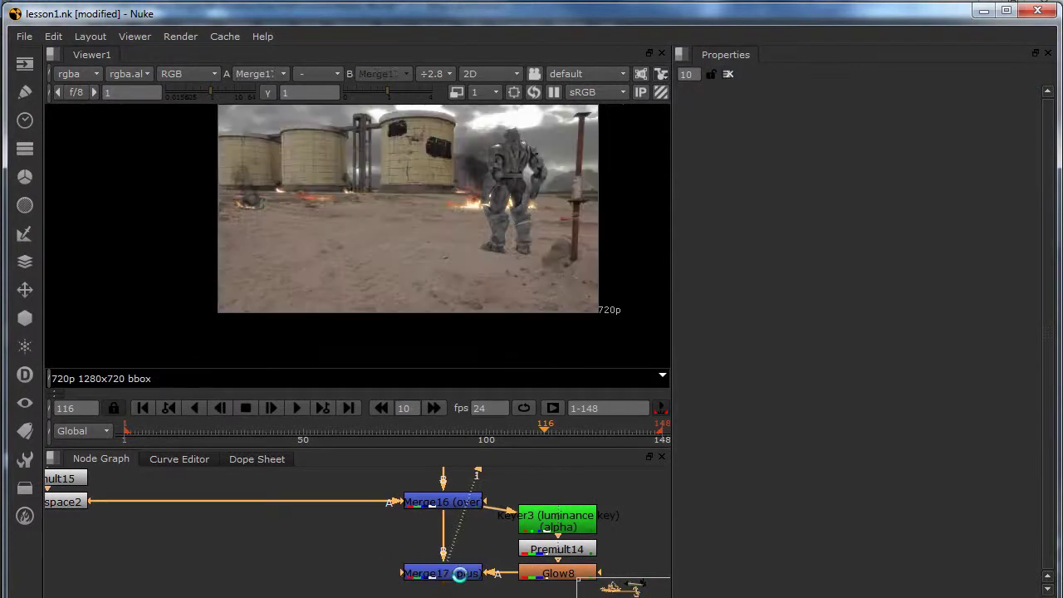
- Compare the composite around the robot and tank with Merge17 disabled and enabled, leaving it enabled
scroll(517, 174, "up", 4)
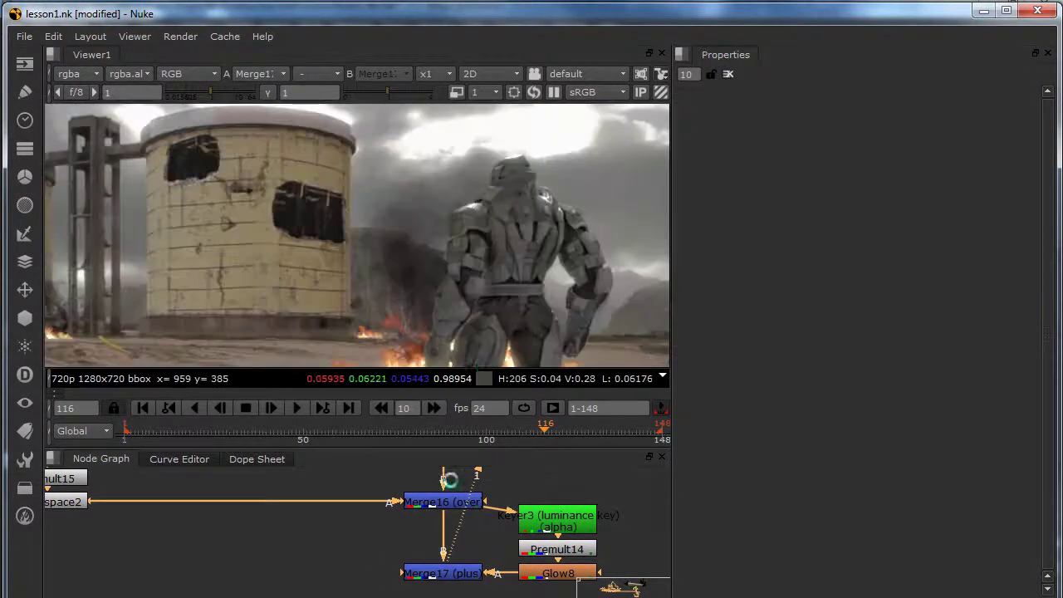
left_click(448, 573)
key("d")
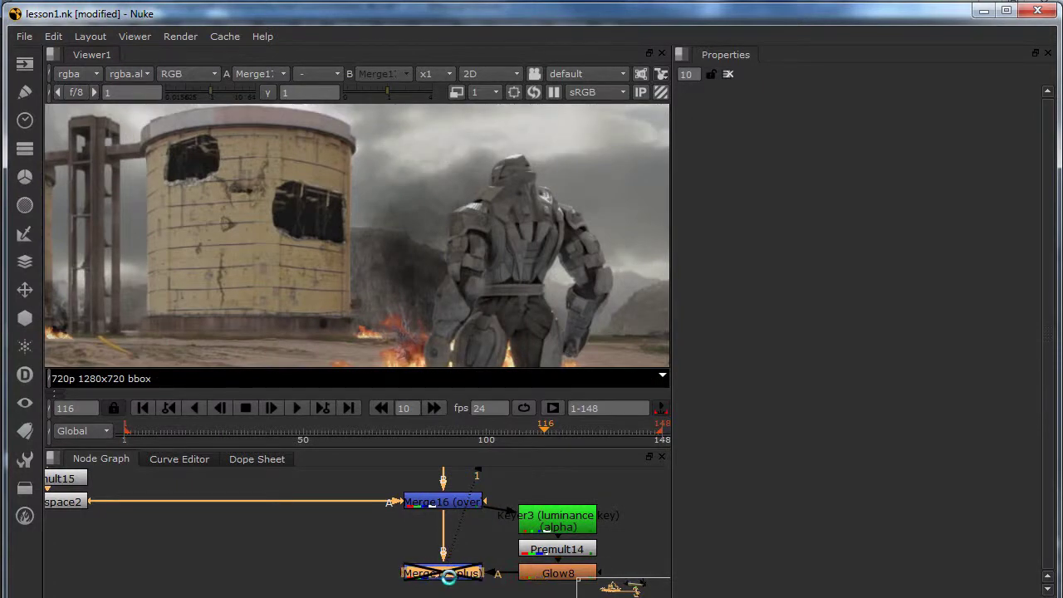
key("d")
scroll(527, 273, "down", 4)
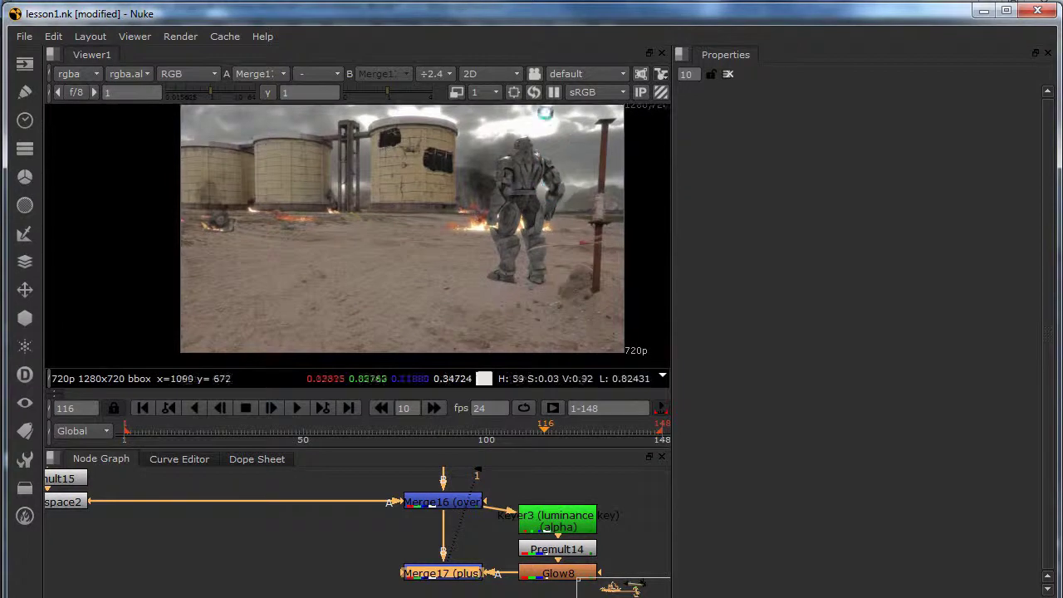
middle_click_drag(426, 275, 420, 264)
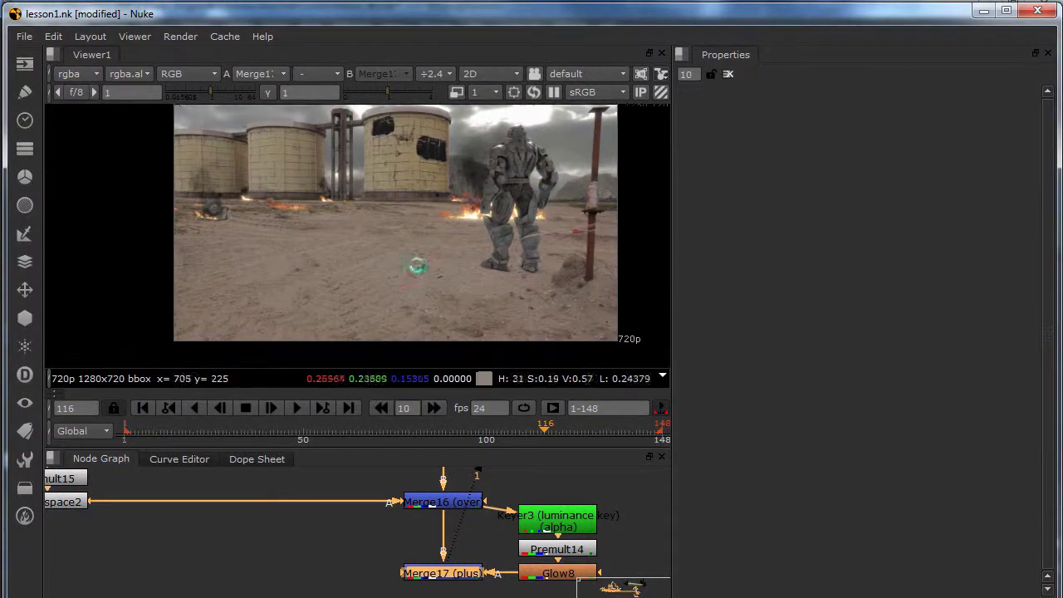
- Set Merge17's mix to 0.525 and compare the robot and tank close up with the node disabled and enabled, leaving it enabled
double_click(475, 570)
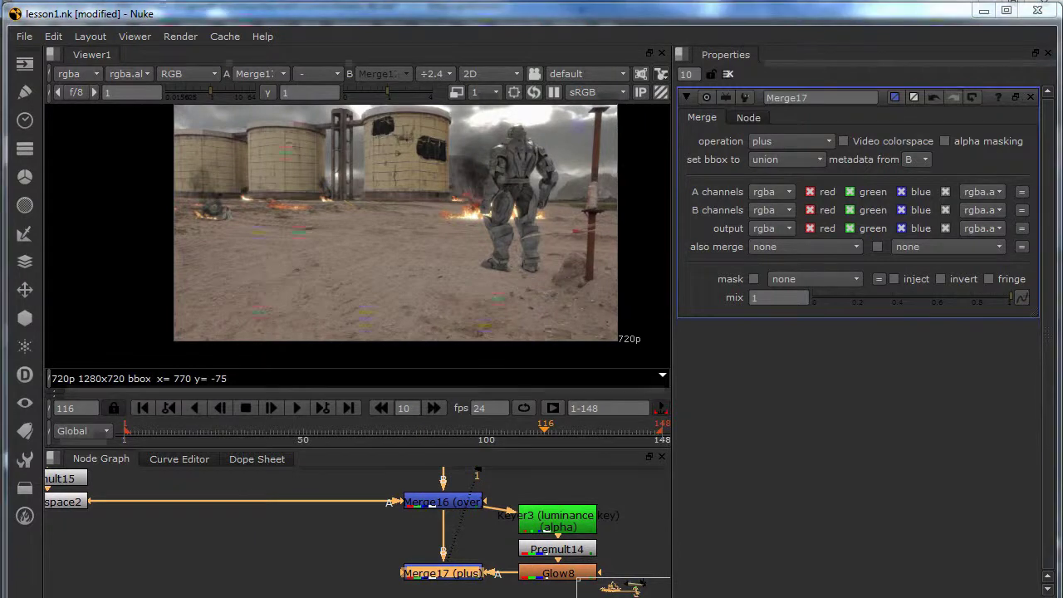
left_click(930, 296)
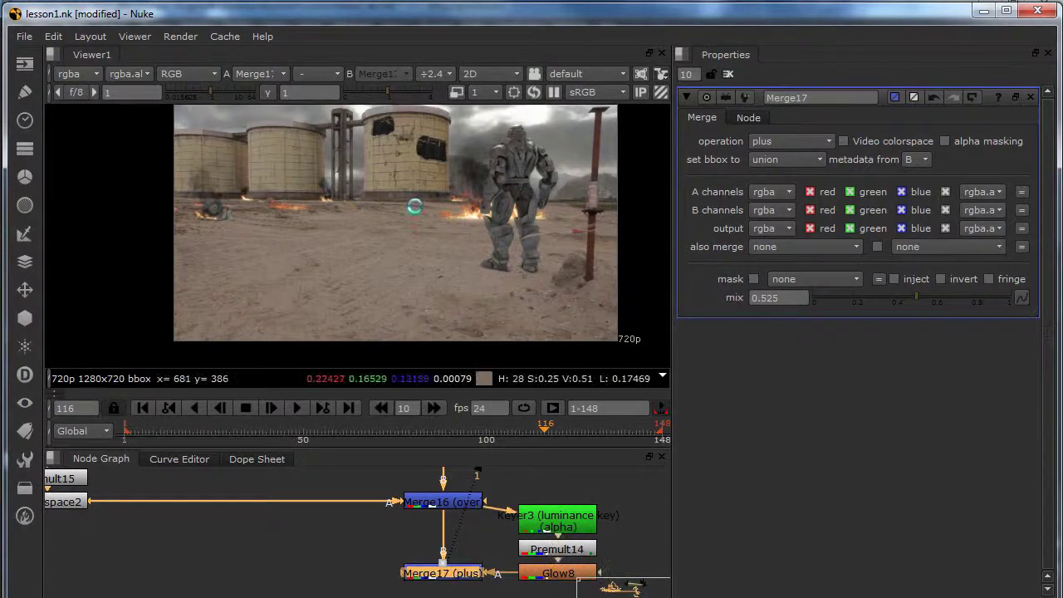
scroll(484, 326, "up", 3)
scroll(492, 242, "up", 3)
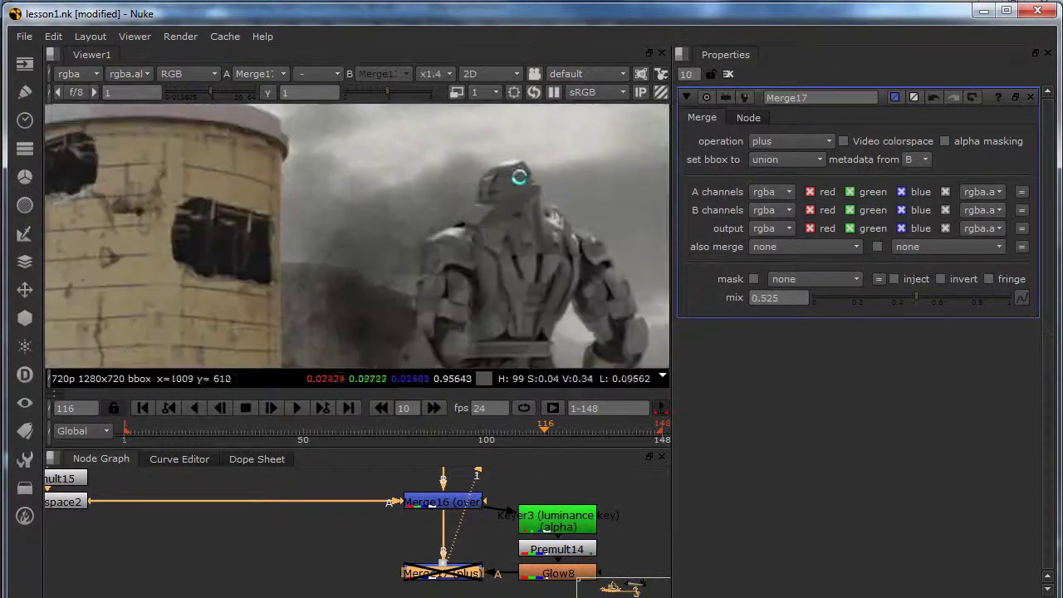
key("d")
key("d")
key("d")
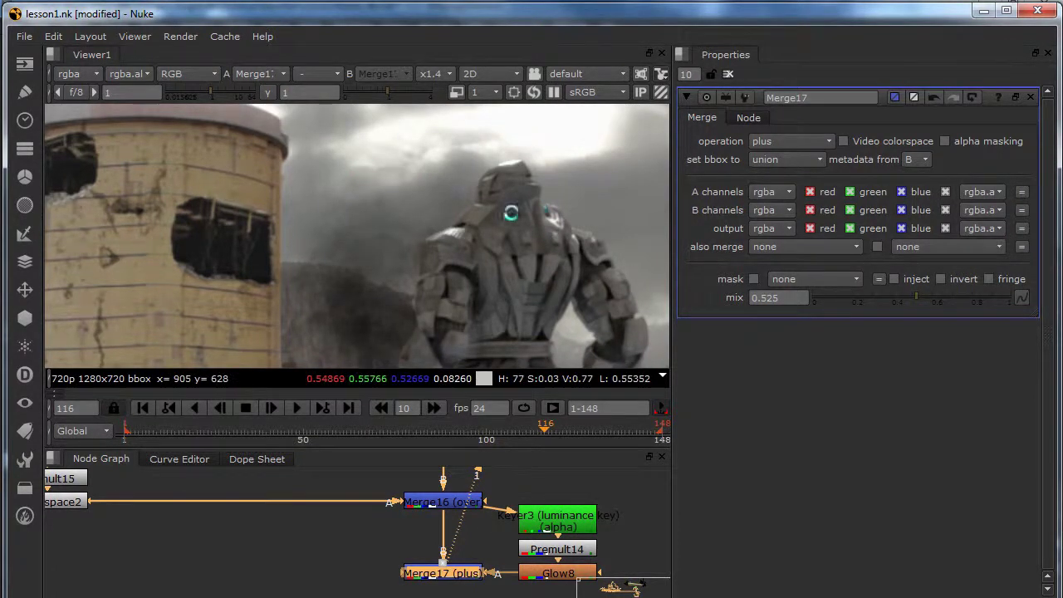
scroll(545, 204, "down", 4)
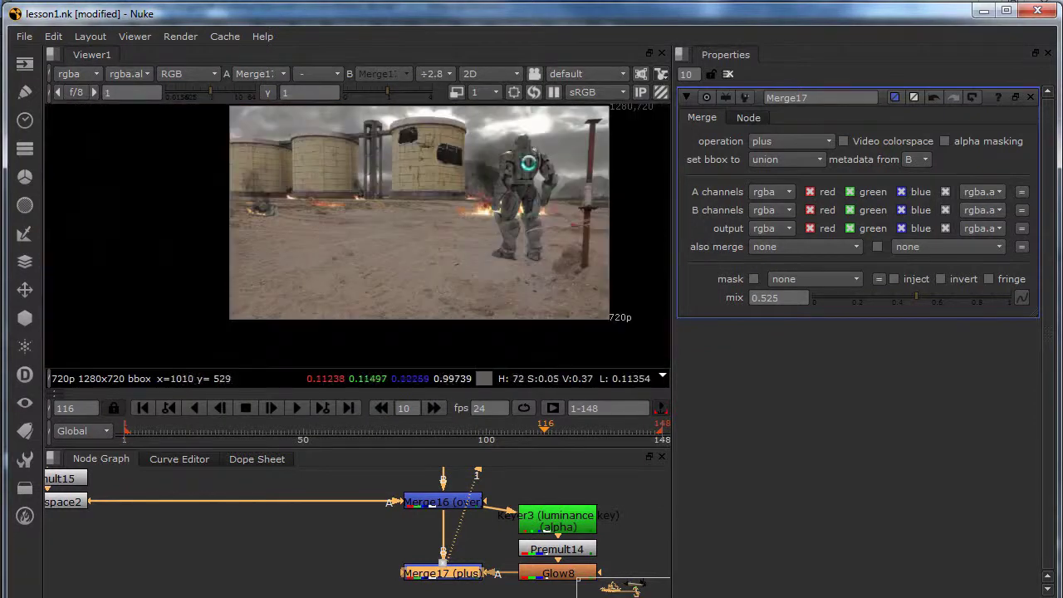
middle_click_drag(510, 238, 510, 245)
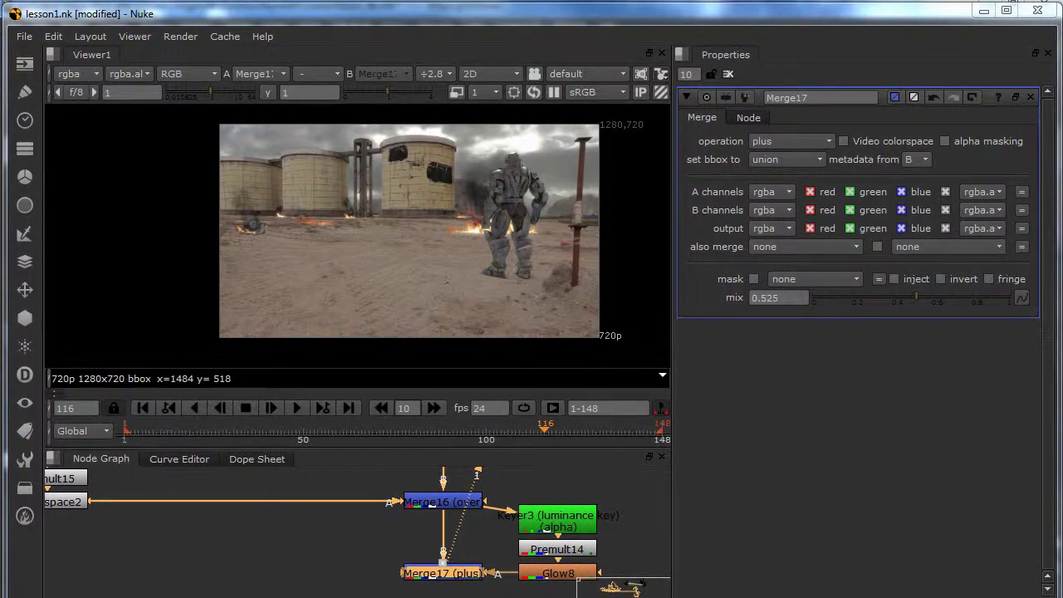
- Add a ColorCorrect node below Merge17 and set its master saturation to 0.75
middle_click_drag(454, 580, 469, 537)
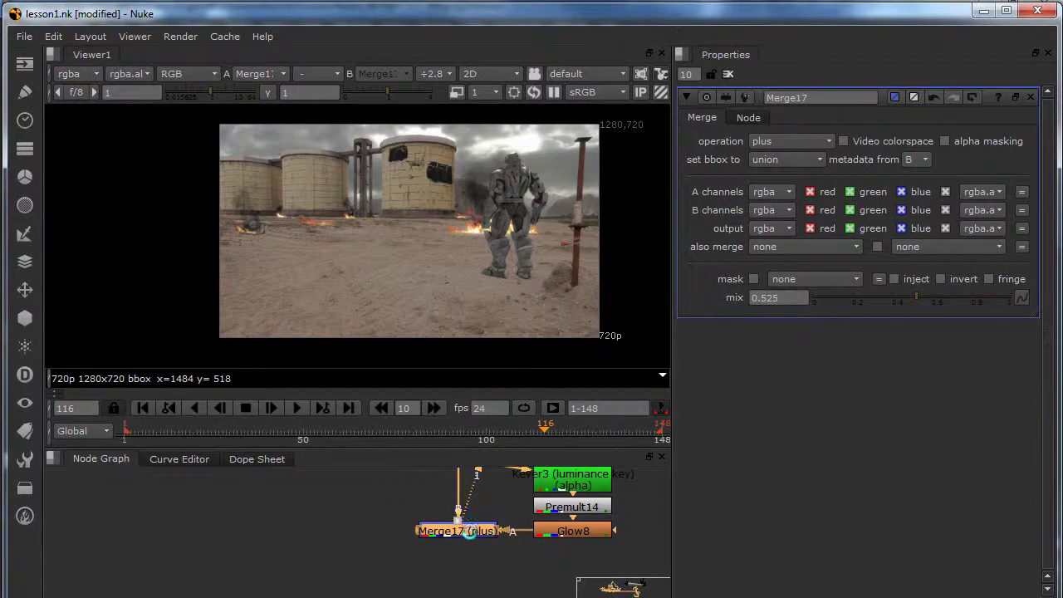
key("c")
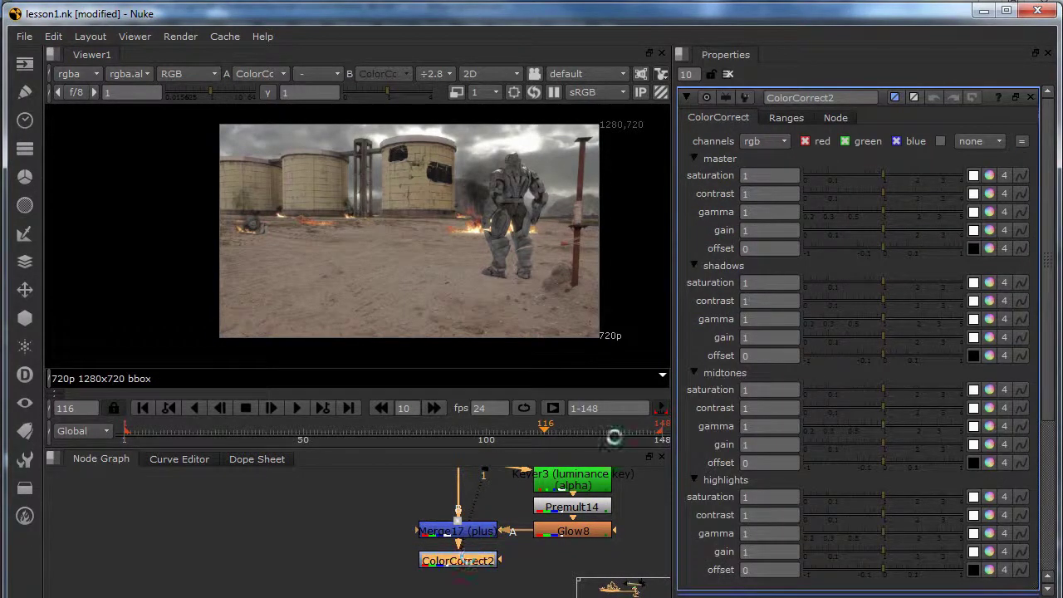
left_click(770, 175)
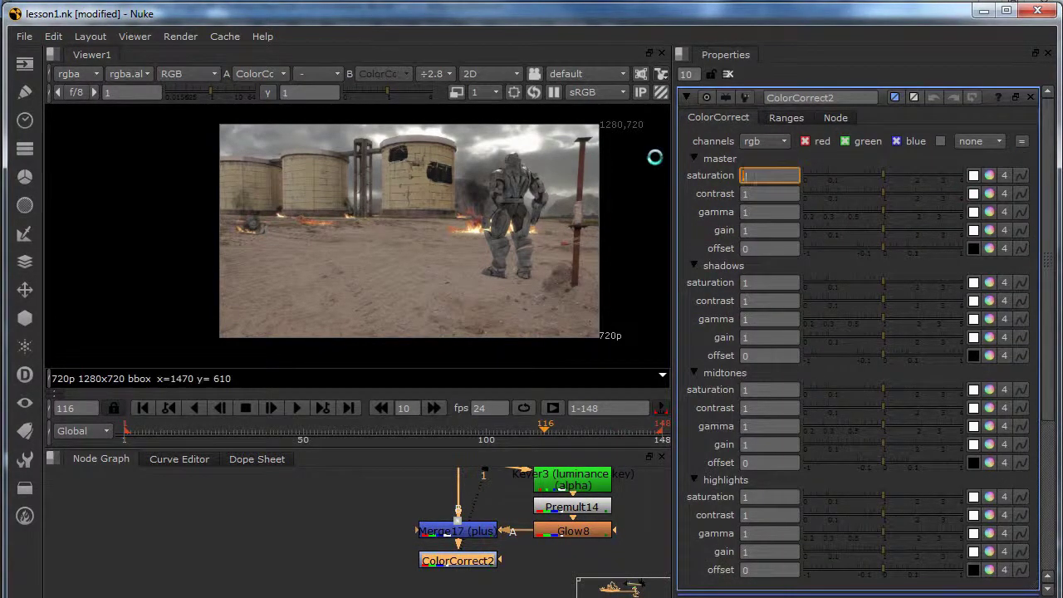
type(".75")
key("Return")
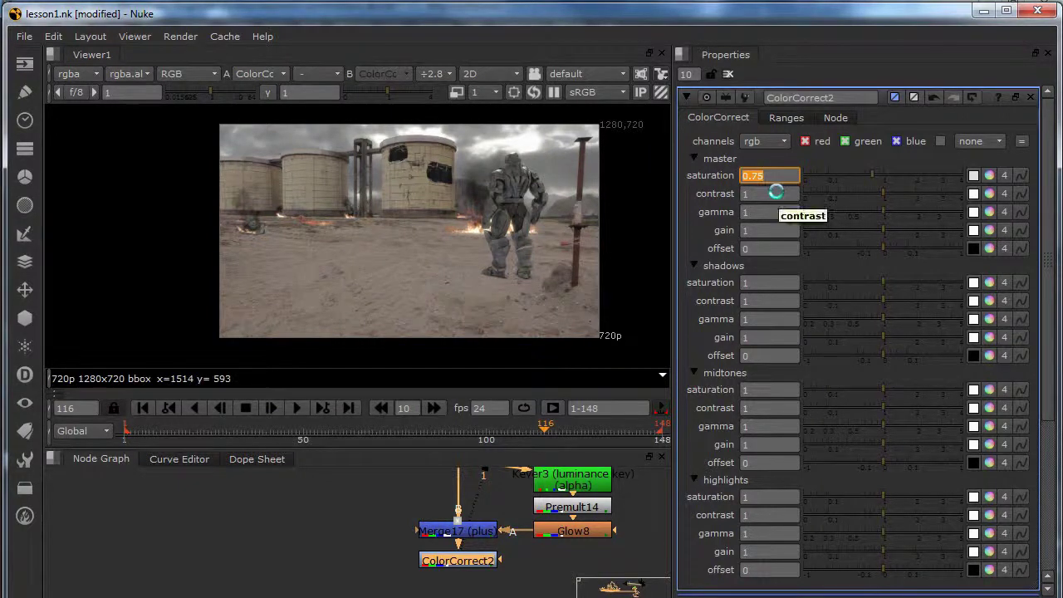
- Split the ColorCorrect shadows gamma into separate channels and set red to 0.82 and blue to 1.17
left_click(1003, 319)
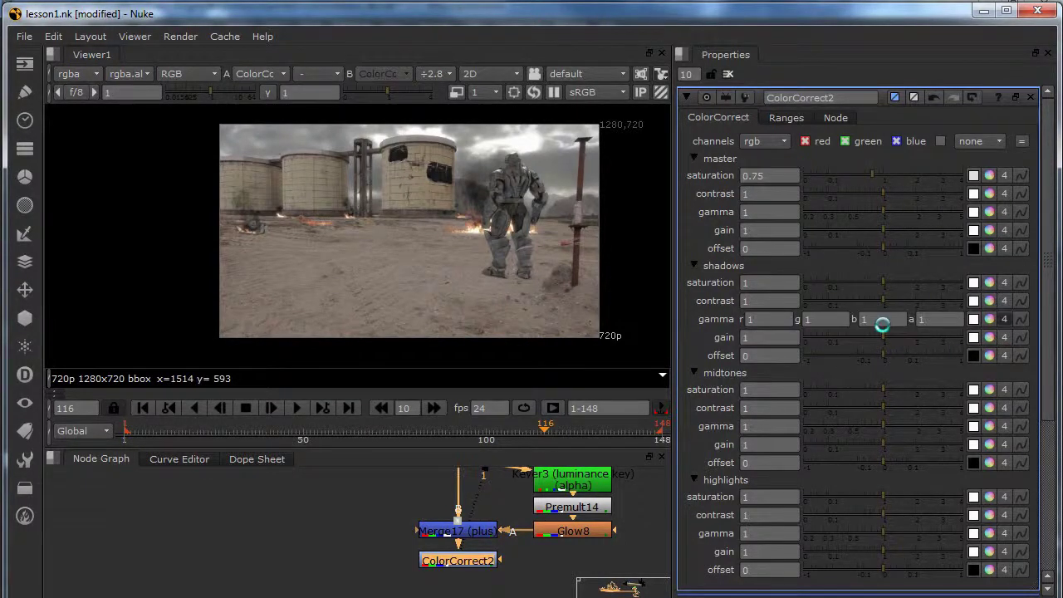
left_click(749, 319)
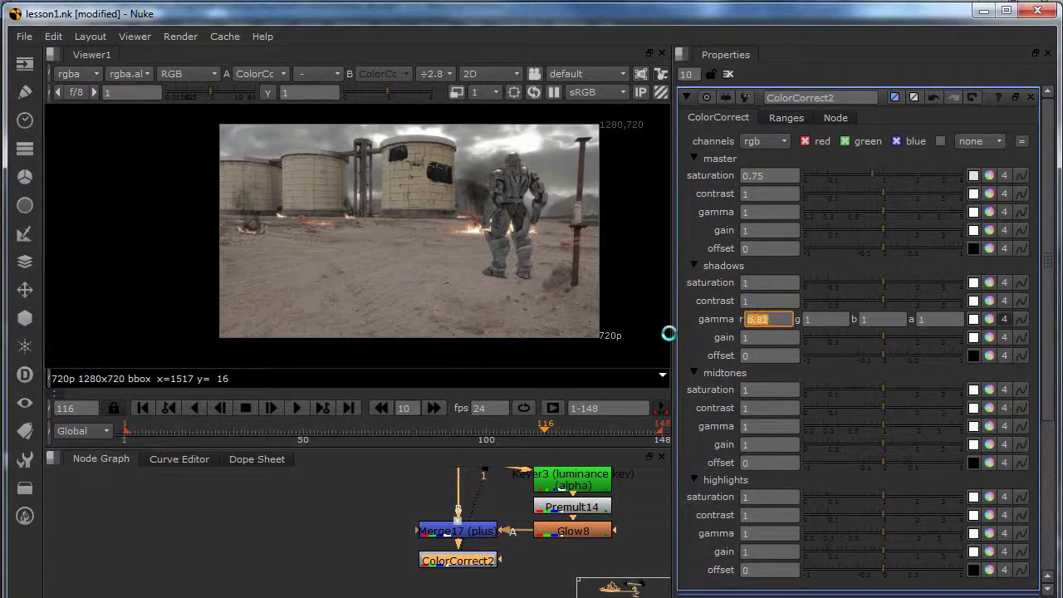
left_click(873, 320)
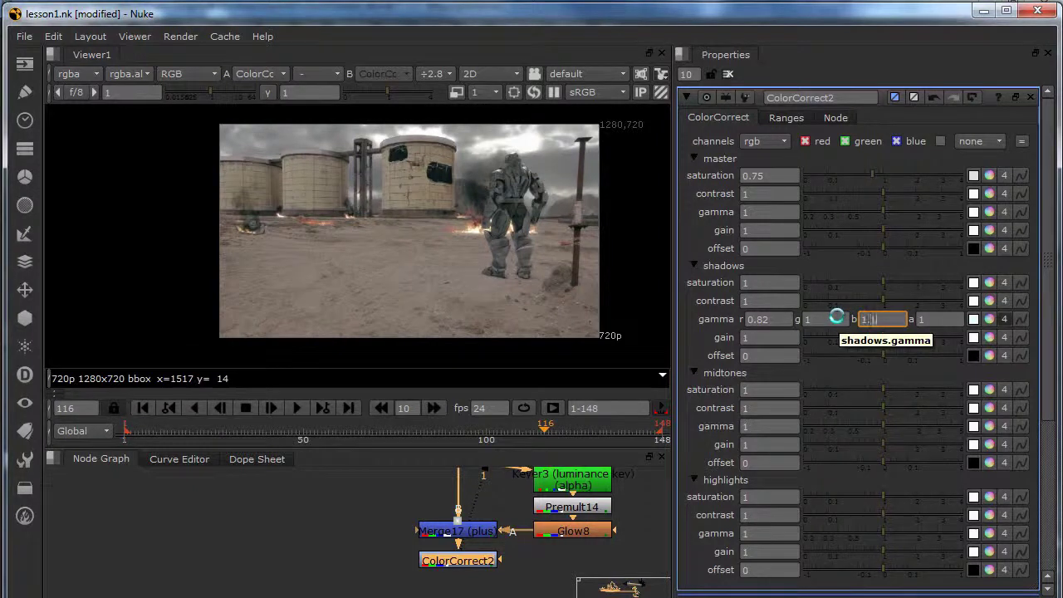
key("Return")
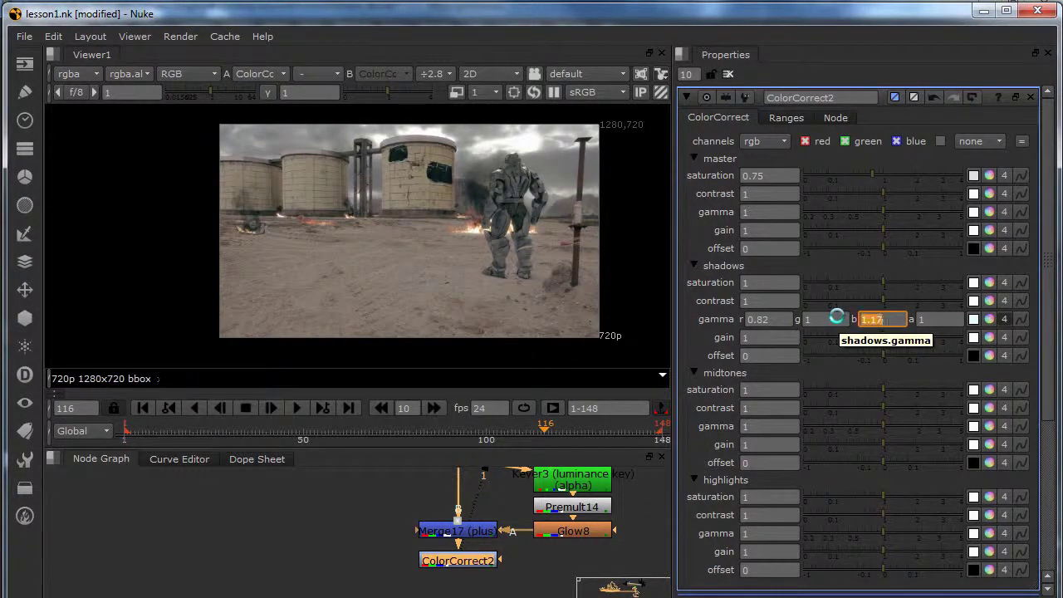
scroll(423, 220, "up", 6)
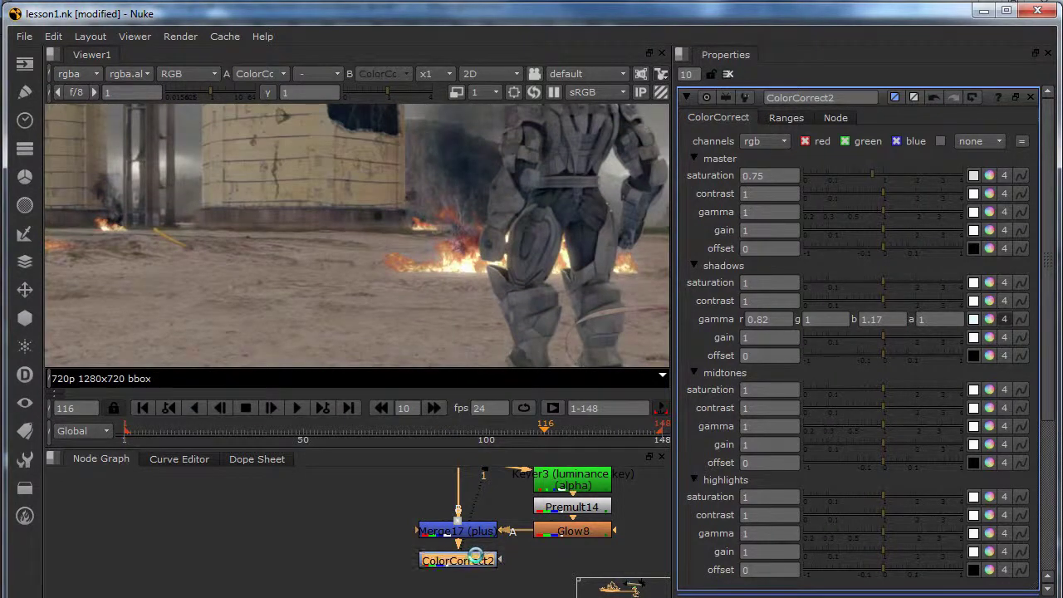
left_click(885, 320)
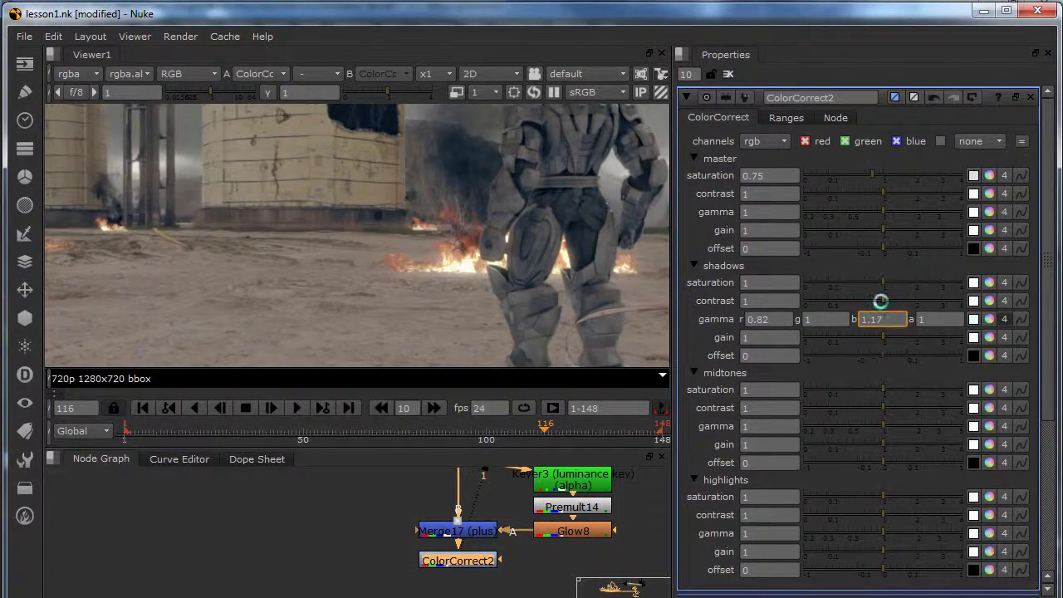
- Split the shadows gain into separate channels and set red to 0.9 and blue to 1.05
left_click(1002, 336)
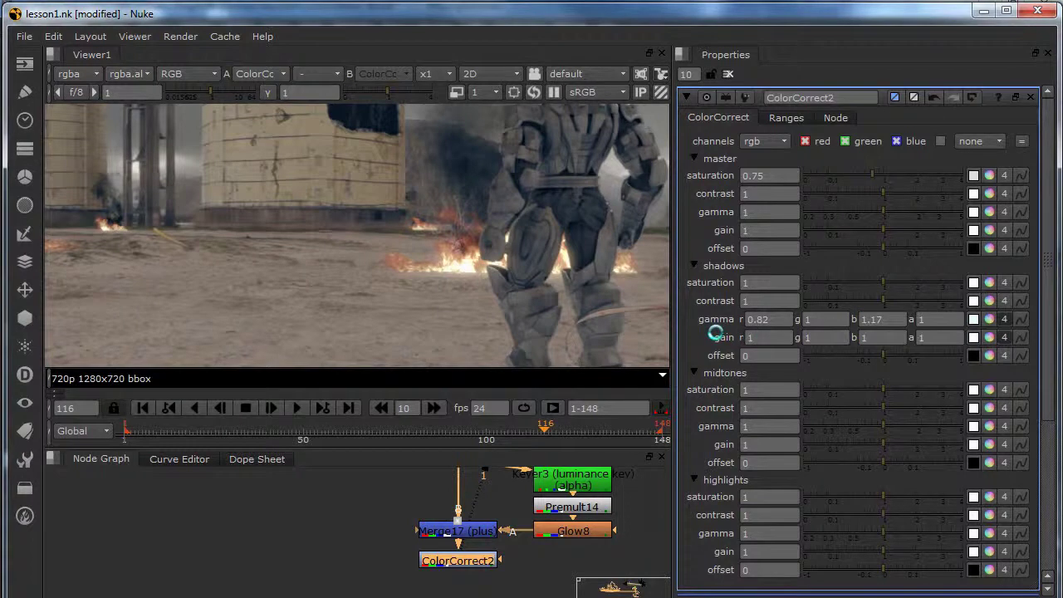
left_click(750, 337)
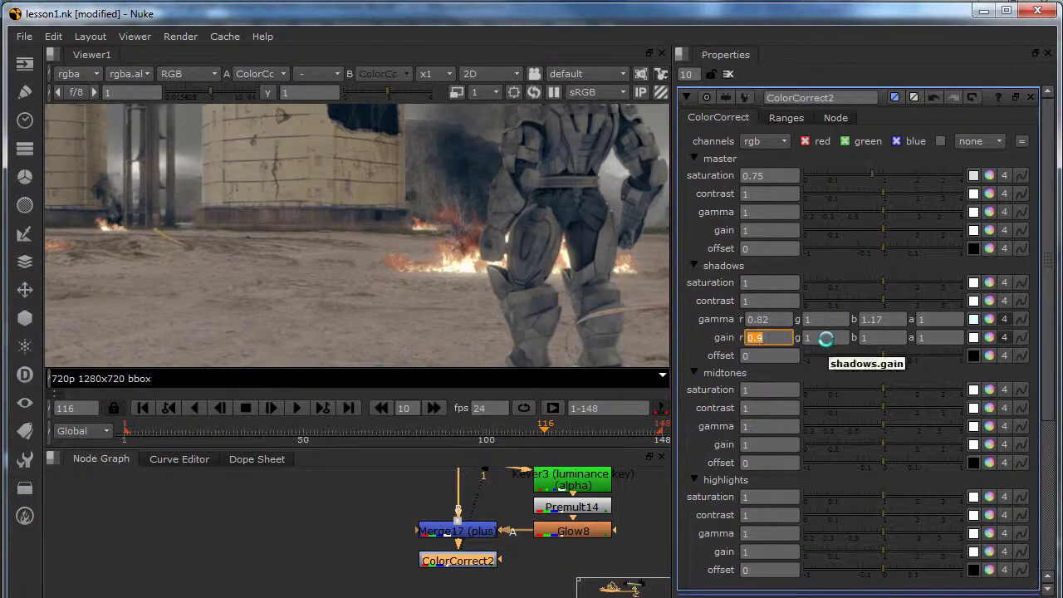
left_click(891, 337)
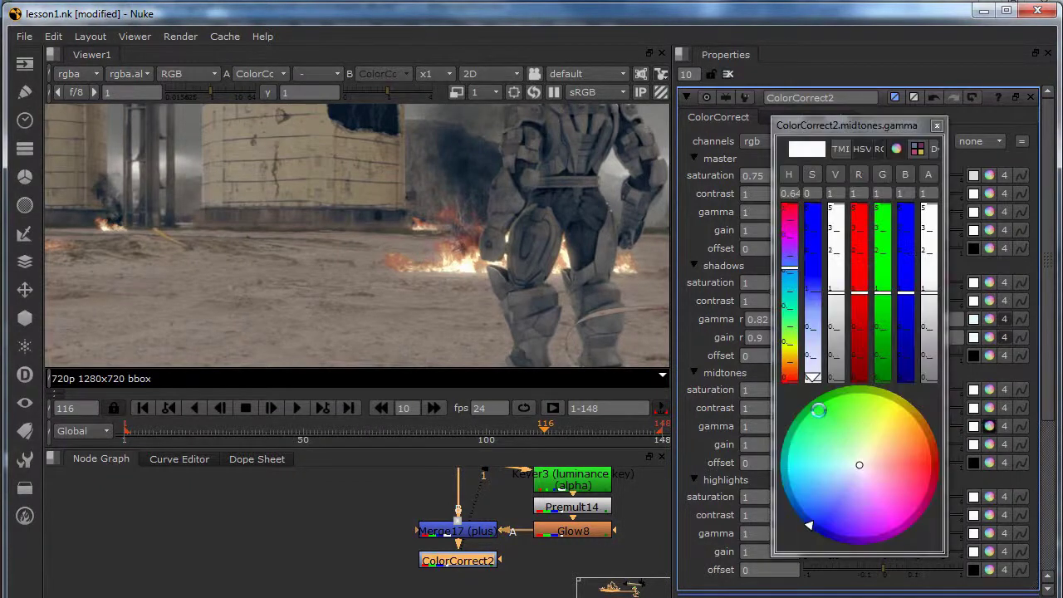
- Split the midtones gamma into separate channels and set red to 0.97 and blue to 1.02
left_click(937, 126)
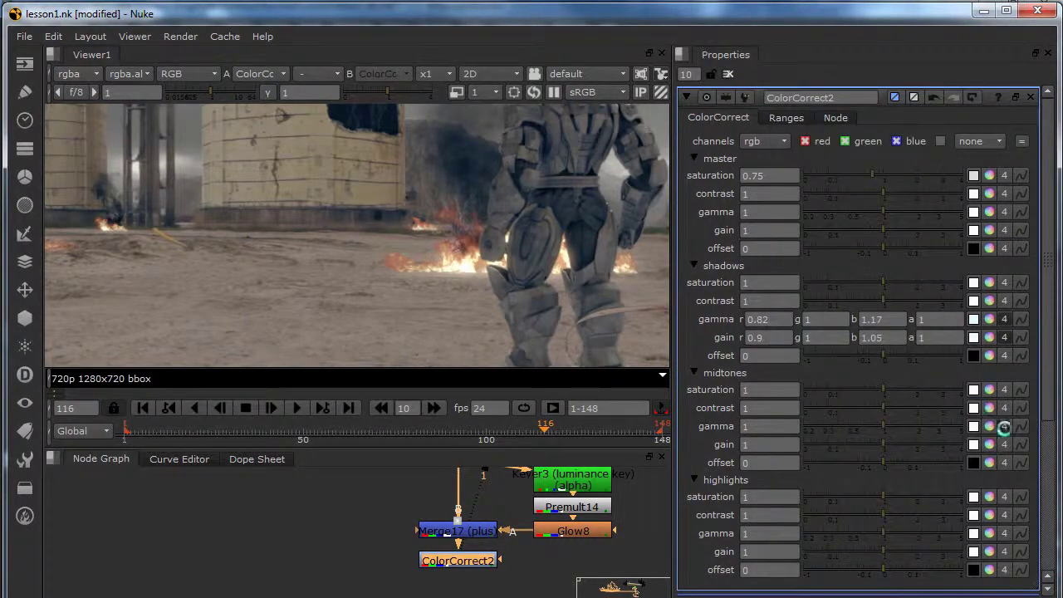
left_click(1003, 426)
left_click(781, 425)
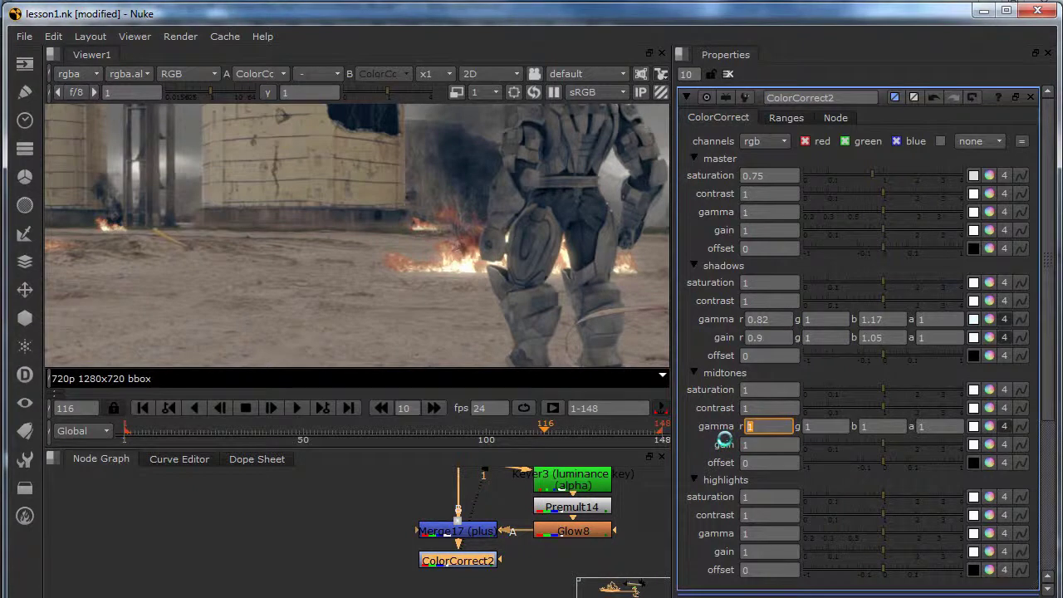
left_click(980, 426)
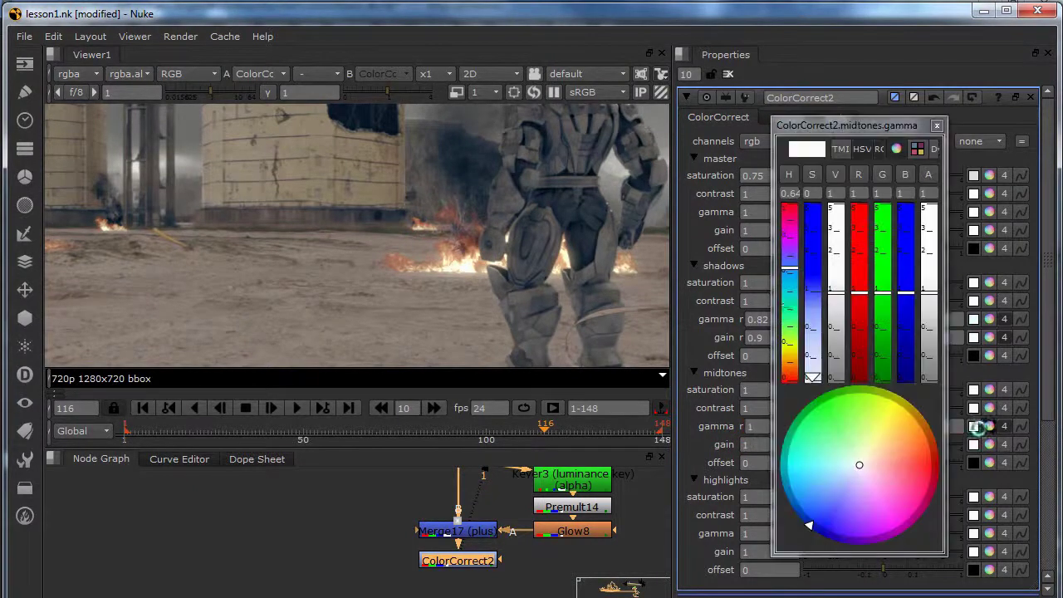
left_click(936, 125)
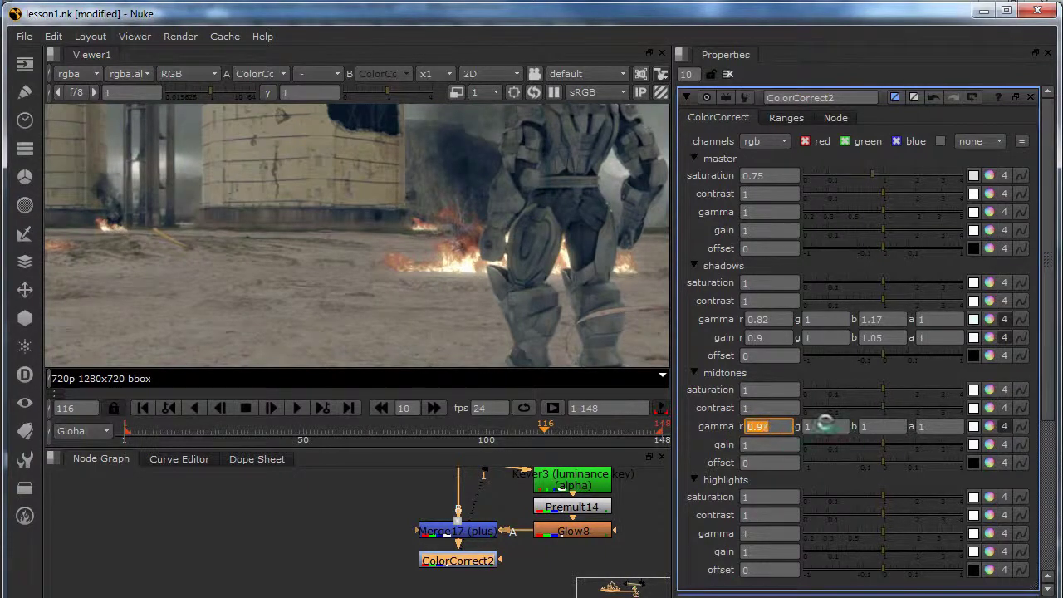
left_click(876, 425)
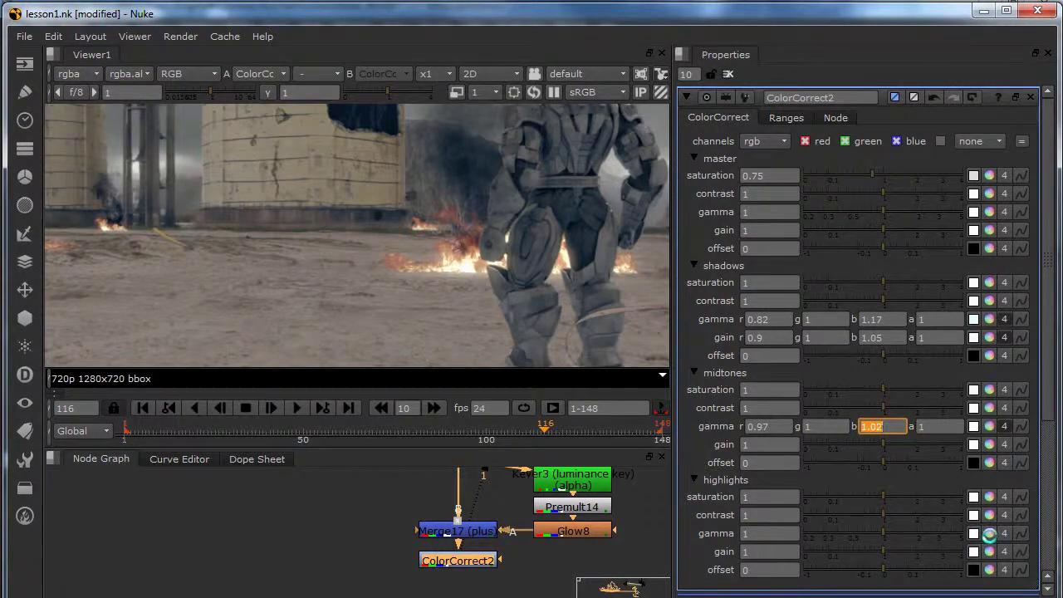
- Split the highlights gamma into separate channels and set red to 1.4 and blue to 0.5
left_click(989, 534)
left_click(938, 125)
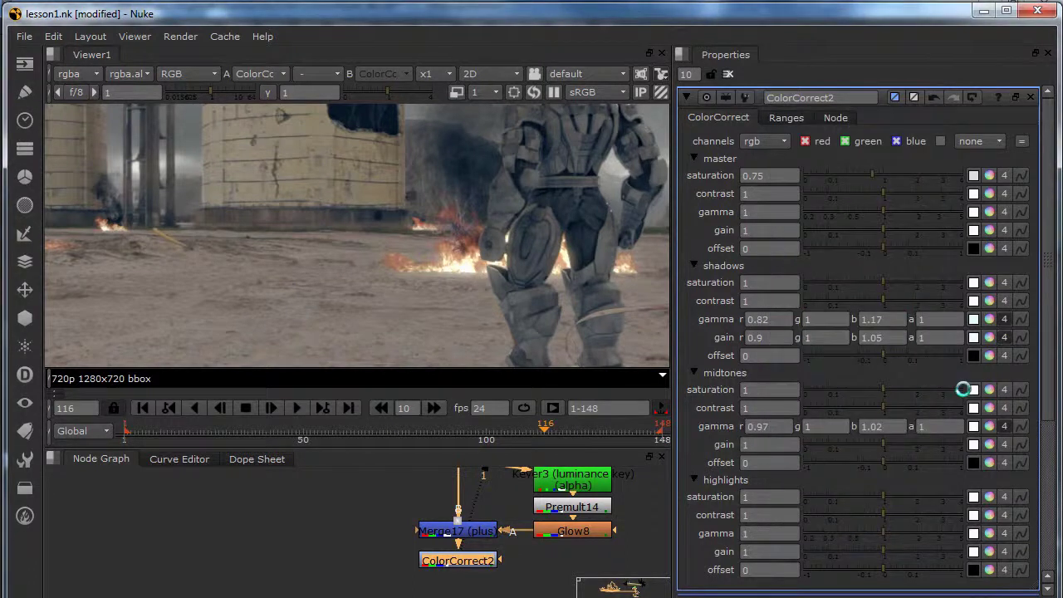
left_click(990, 532)
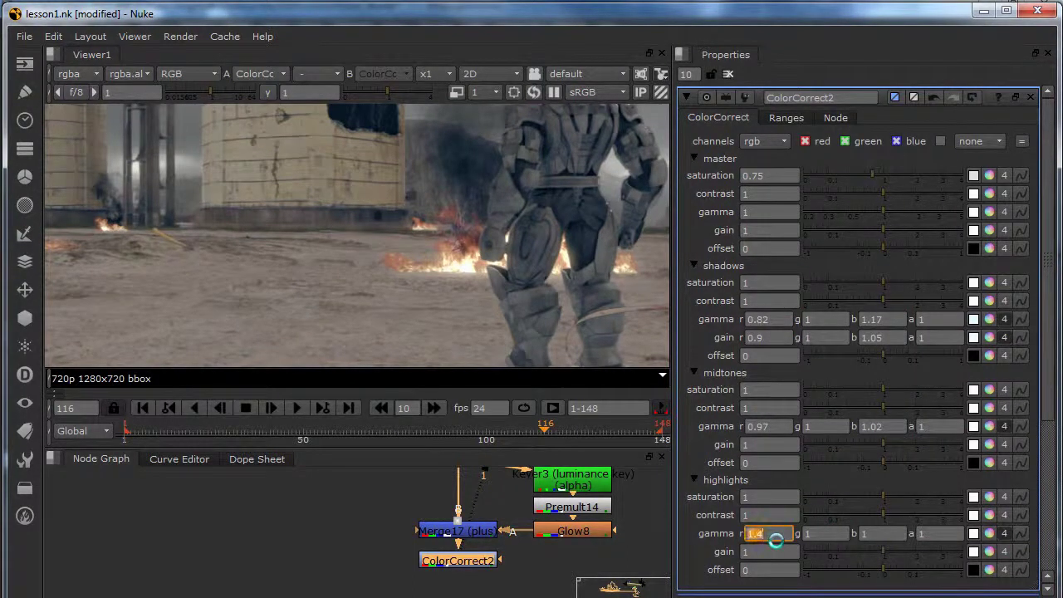
left_click(872, 533)
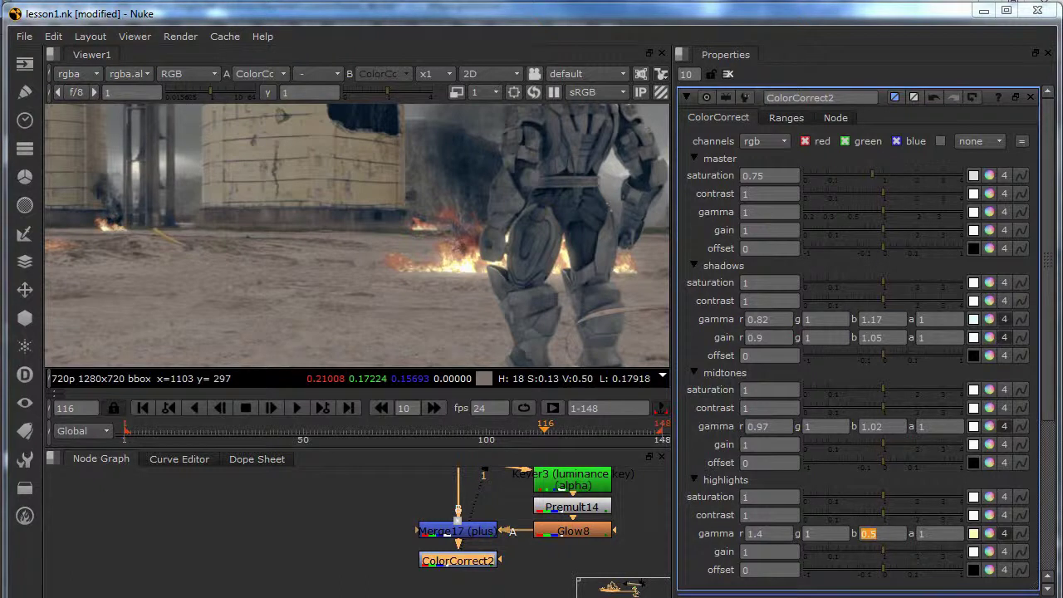
- Add a ColorLookup node below ColorCorrect2
key("Tab")
type("co")
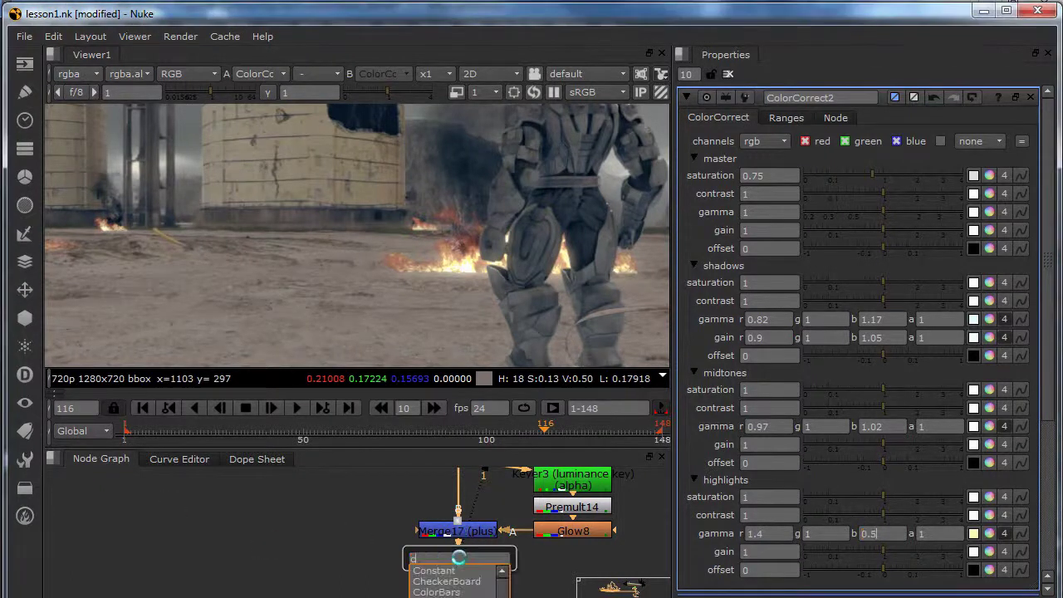
type("lo")
left_click(451, 596)
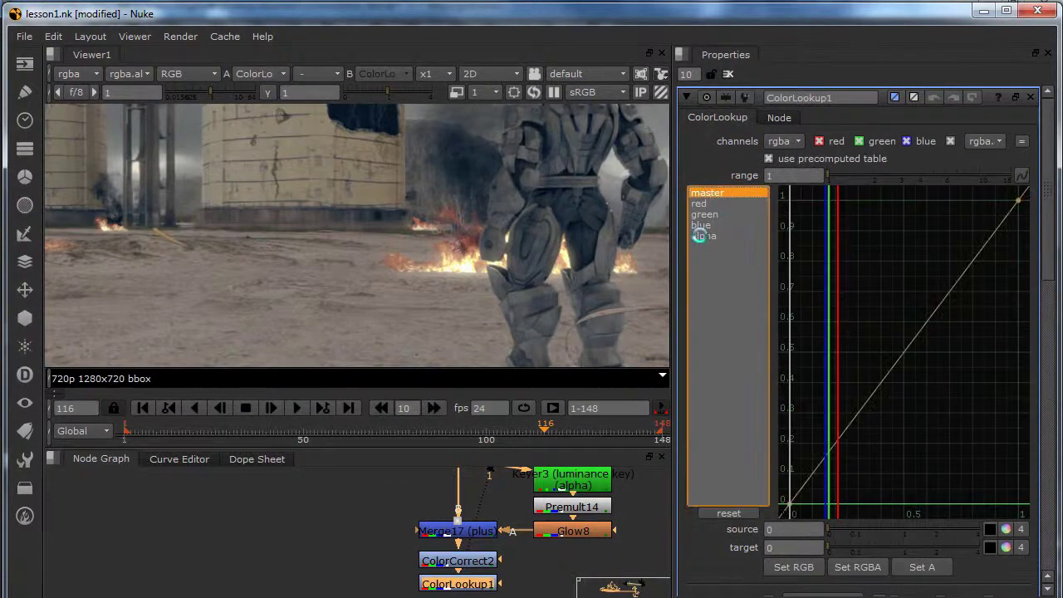
- Bend the ColorLookup master curve into a gentle S, lowering the dark end and raising the bright end
left_click(792, 497)
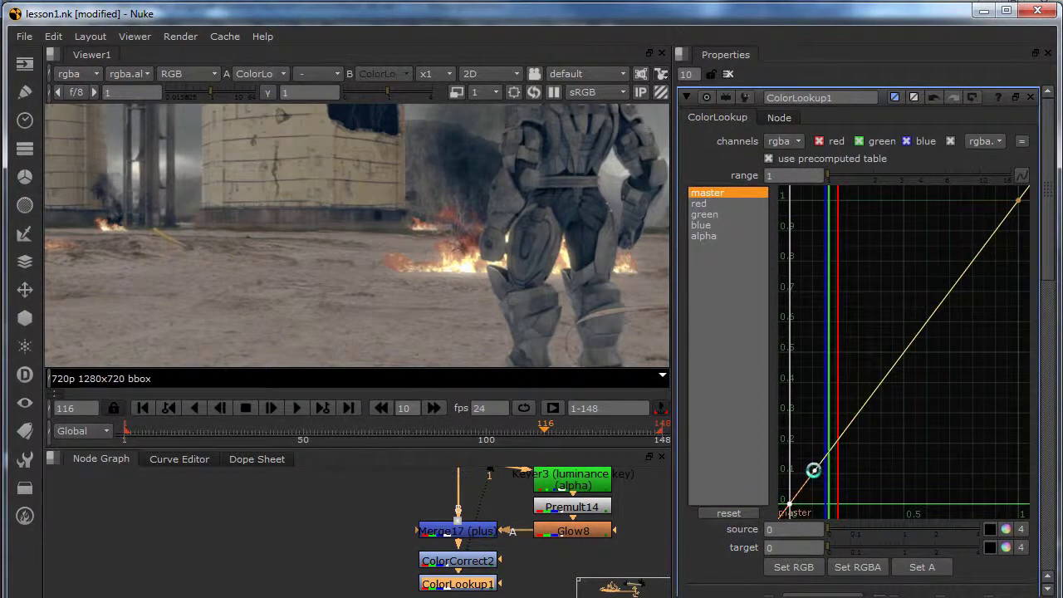
left_click_drag(819, 470, 828, 481)
left_click(1017, 201)
left_click_drag(994, 232, 982, 220)
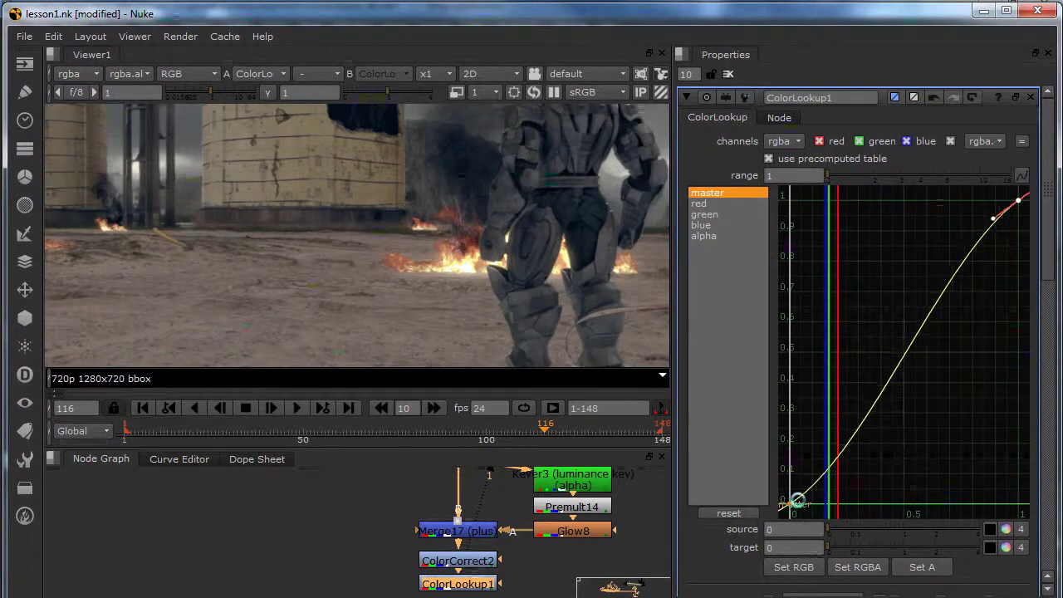
left_click_drag(814, 491, 818, 494)
- Compare the full composite with ColorCorrect2 and ColorLookup1 together disabled and enabled, leaving both enabled
scroll(506, 267, "down", 2)
scroll(505, 266, "down", 4)
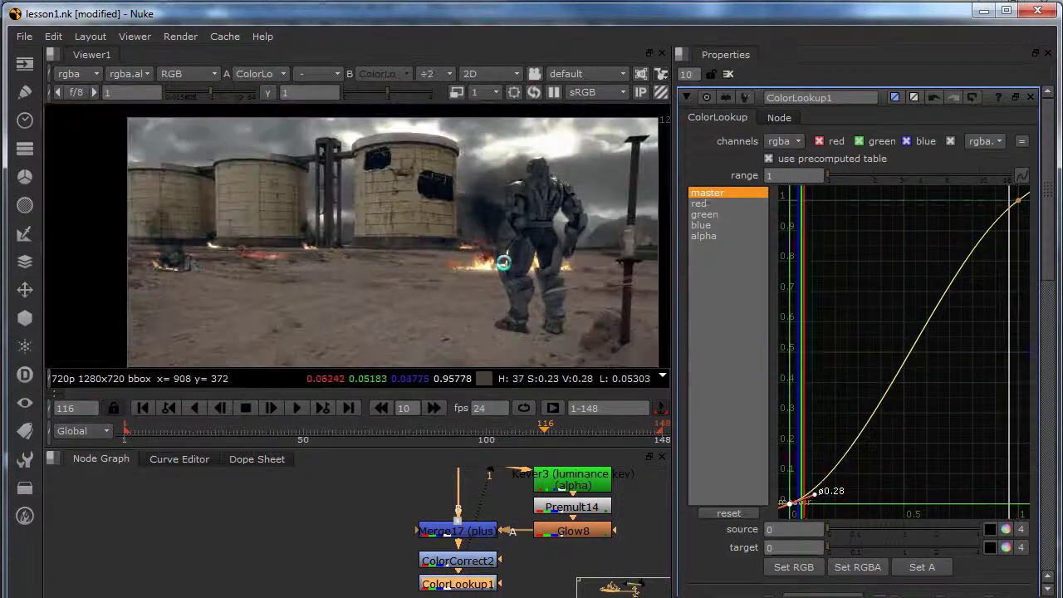
scroll(499, 234, "up", 1)
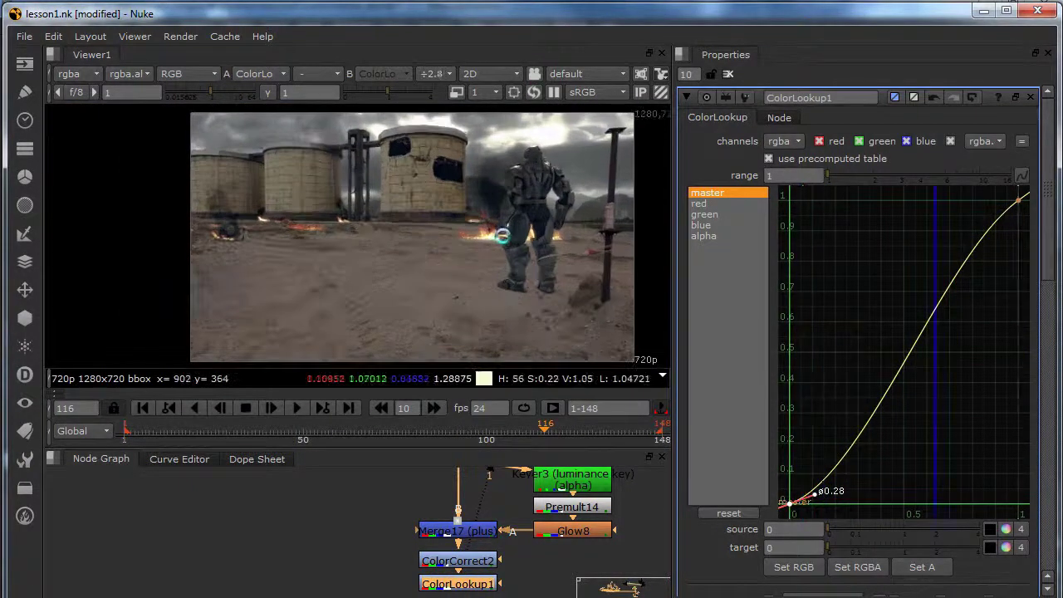
middle_click_drag(500, 235, 488, 231)
scroll(487, 230, "down", 1)
left_click_drag(363, 538, 526, 594)
key("d")
key("d")
key("d")
key("d")
key("d")
key("d")
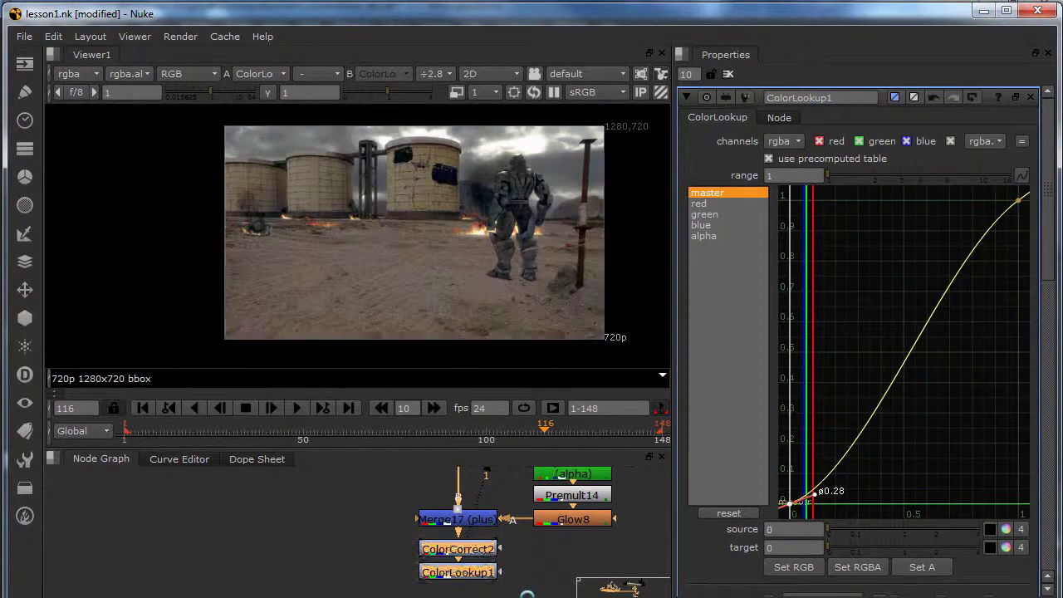
key("d")
key("d")
scroll(525, 220, "up", 5)
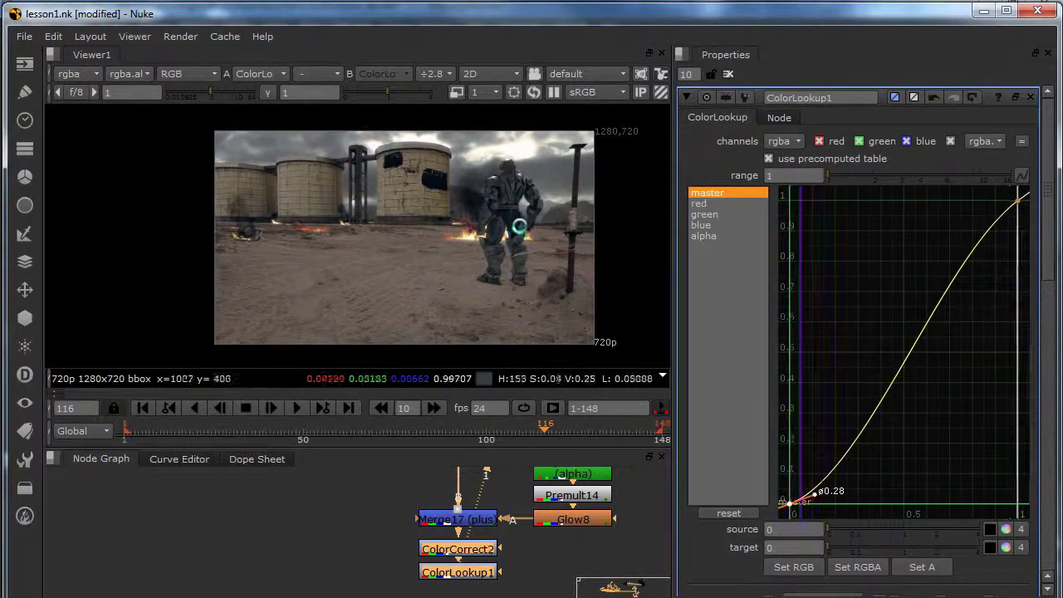
- Add a Glow node below ColorLookup1, spaced slightly apart from it in the node chain
scroll(466, 306, "down", 5)
middle_click_drag(495, 248, 487, 214)
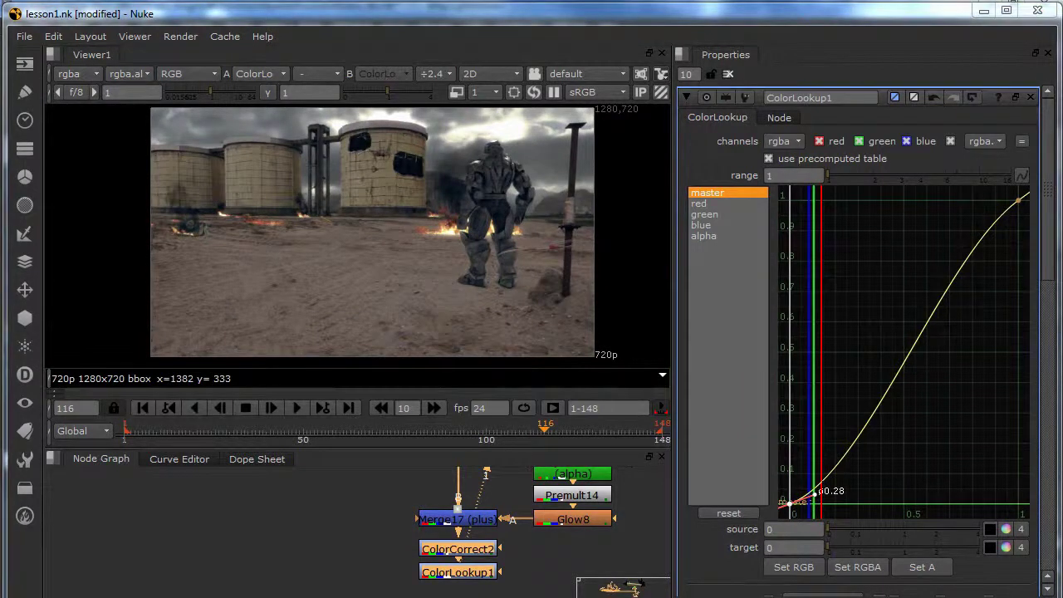
middle_click_drag(488, 527, 495, 481)
left_click(482, 528)
key("Tab")
type("glo")
key("Return")
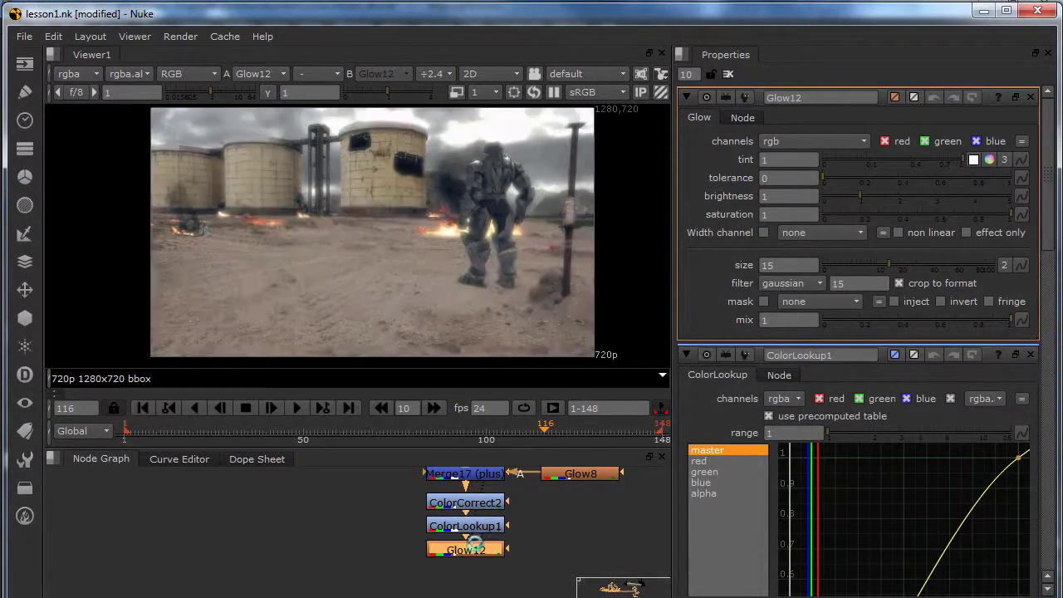
left_click_drag(473, 548, 473, 560)
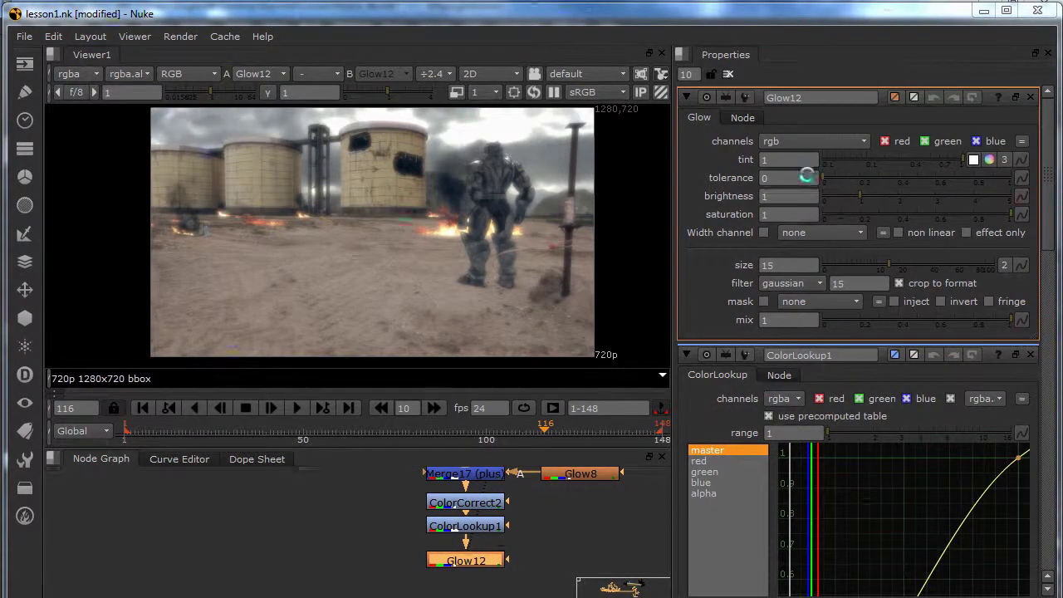
- Set the Glow12 tolerance to 0.7, brightness to 0.25 and size to 100
left_click(806, 176)
key("Return")
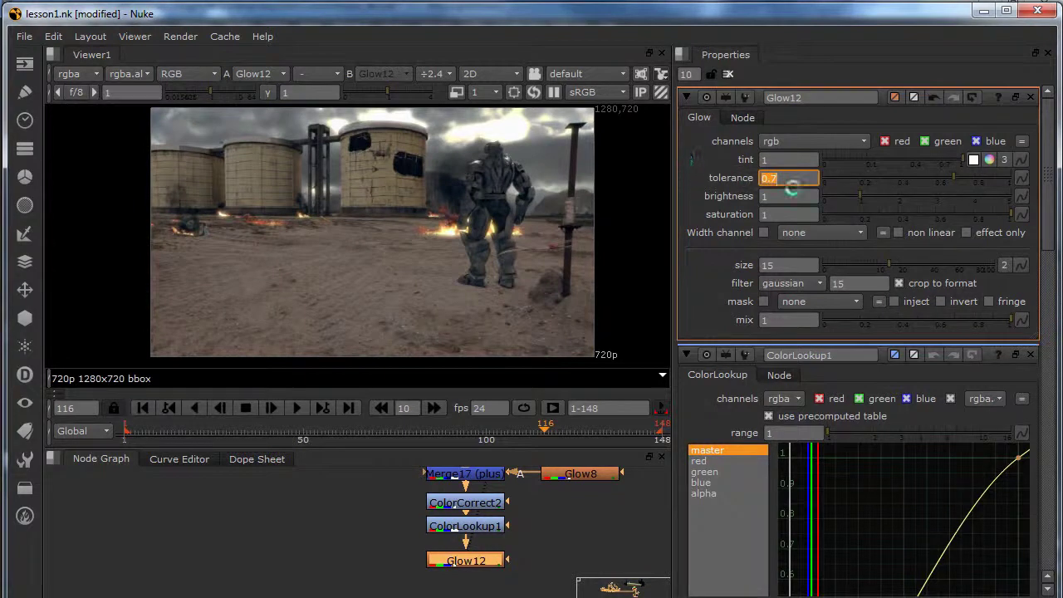
key("Tab")
key("Return")
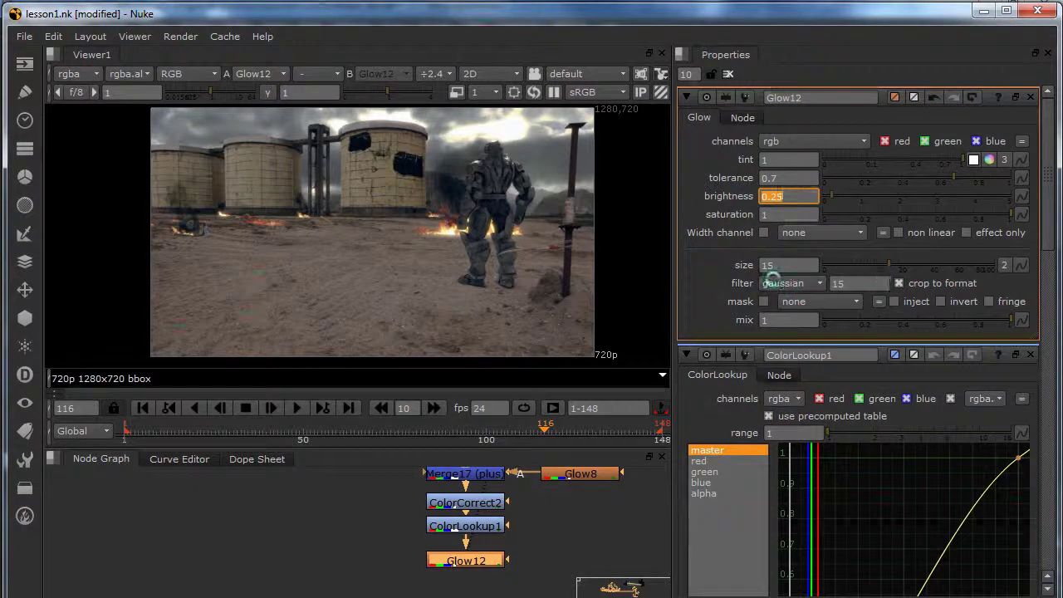
left_click(777, 264)
key("Return")
- Compare the bright sky around the robot with Glow12 disabled and enabled, leaving the node enabled
scroll(508, 162, "up", 4)
scroll(508, 162, "up", 1)
middle_click_drag(581, 223, 463, 197)
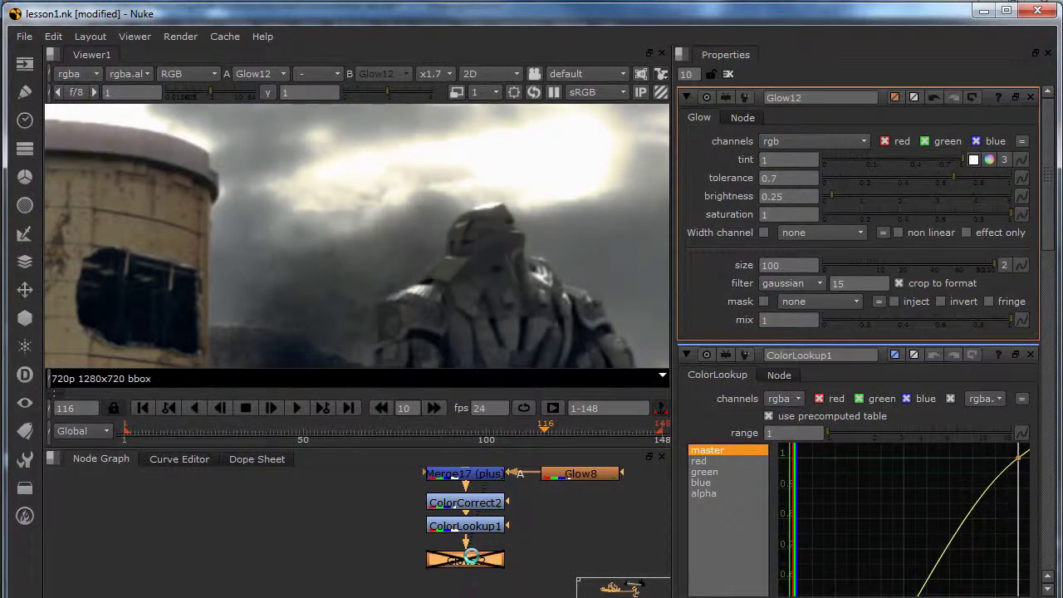
key("d")
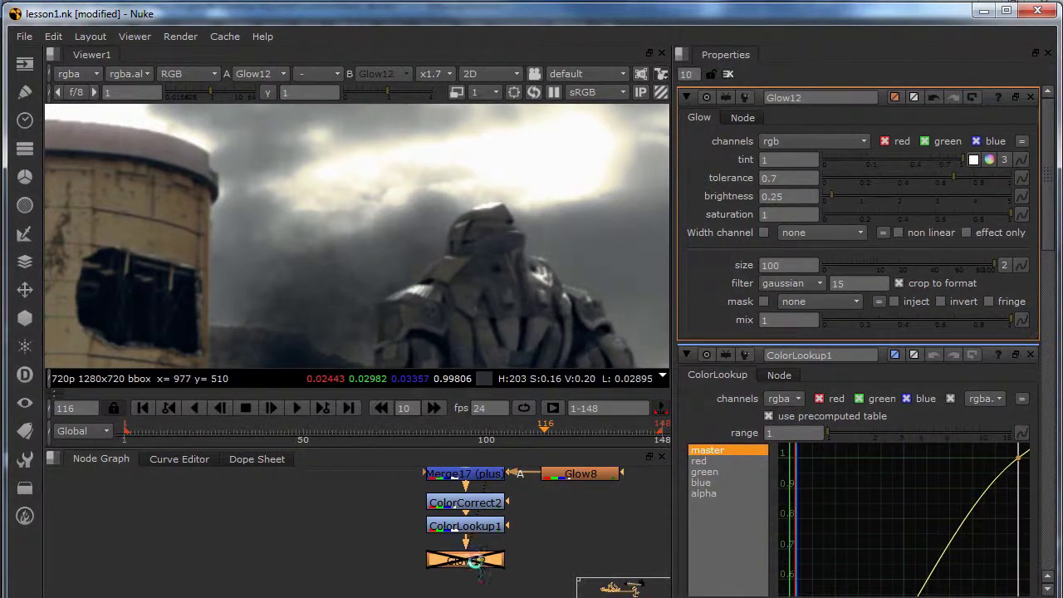
key("d")
scroll(454, 288, "down", 5)
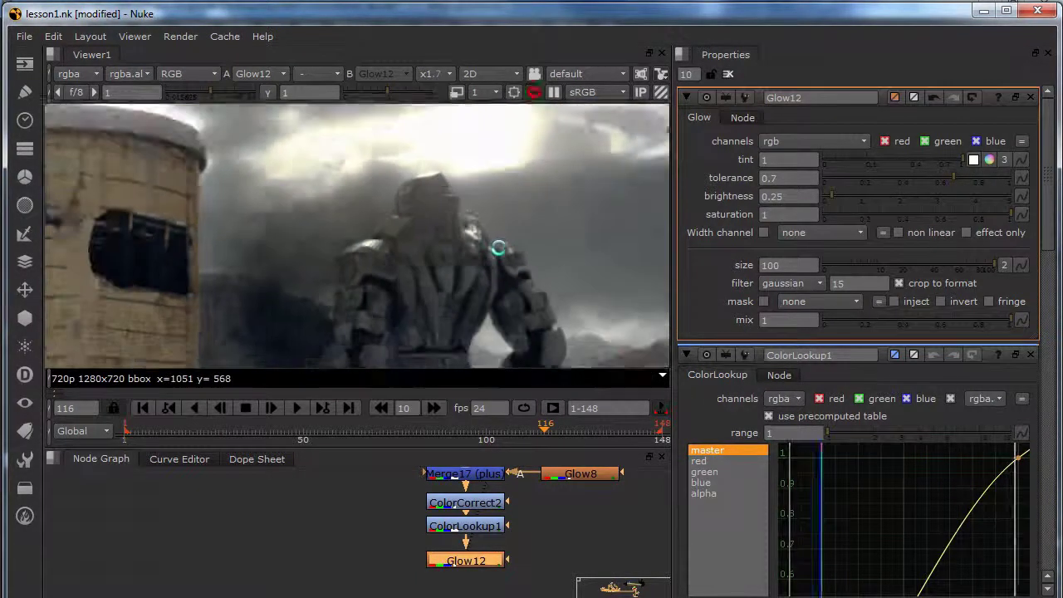
scroll(538, 162, "down", 2)
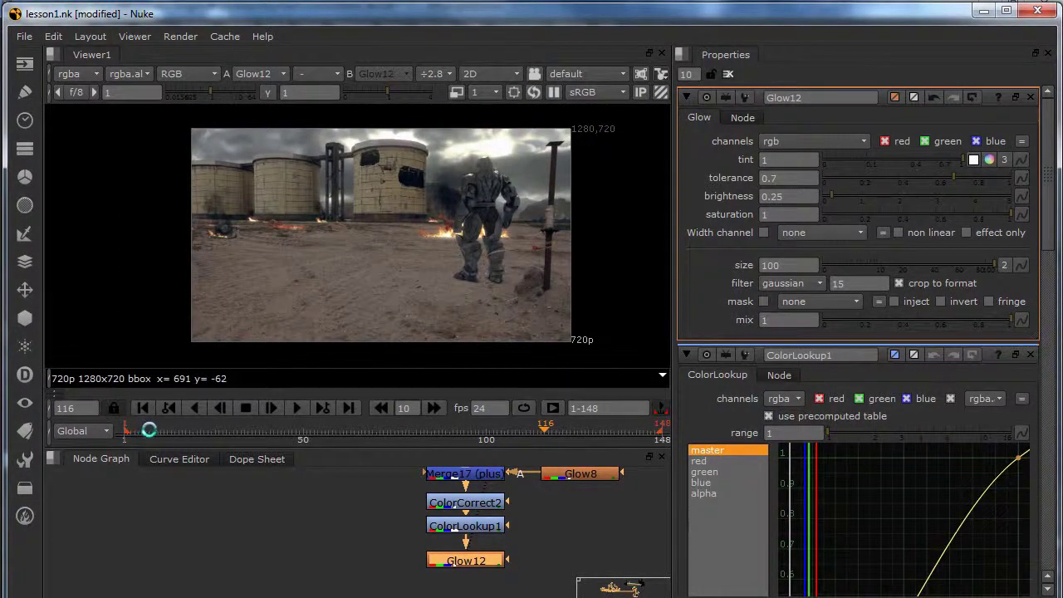
- Go to frame 22 and display the lens-corrected source plate from the start of the node tree
left_click_drag(148, 429, 213, 428)
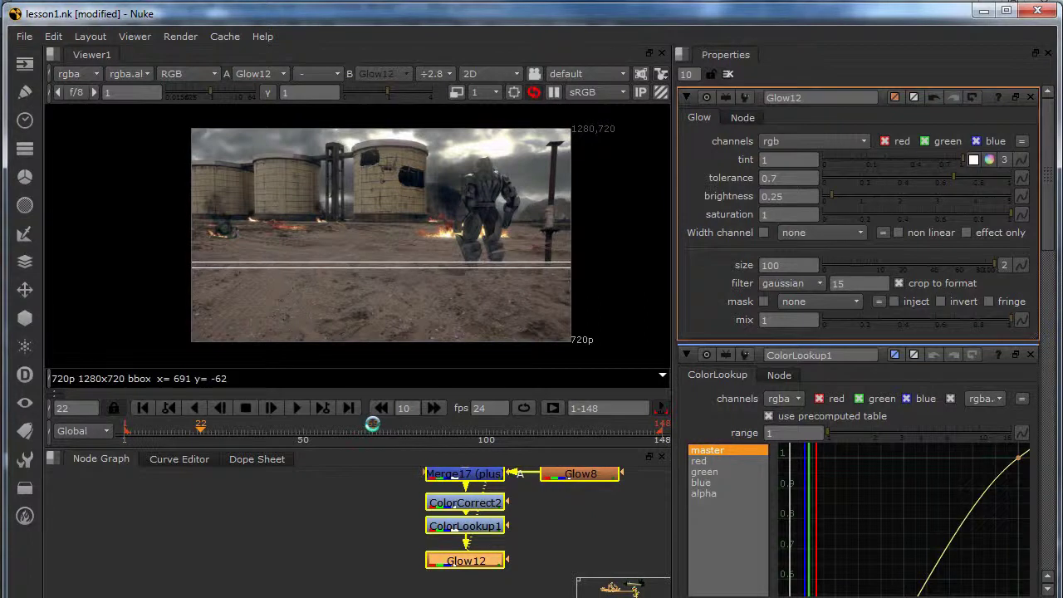
scroll(409, 557, "down", 8)
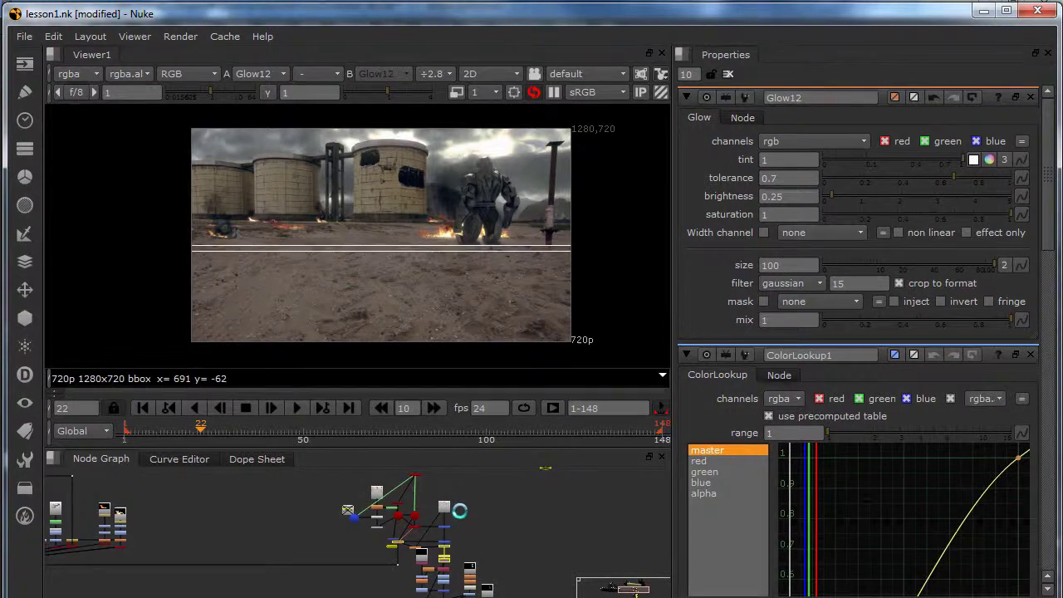
middle_click_drag(420, 505, 432, 569)
scroll(429, 513, "down", 3)
middle_click_drag(379, 480, 395, 526)
scroll(378, 525, "up", 8)
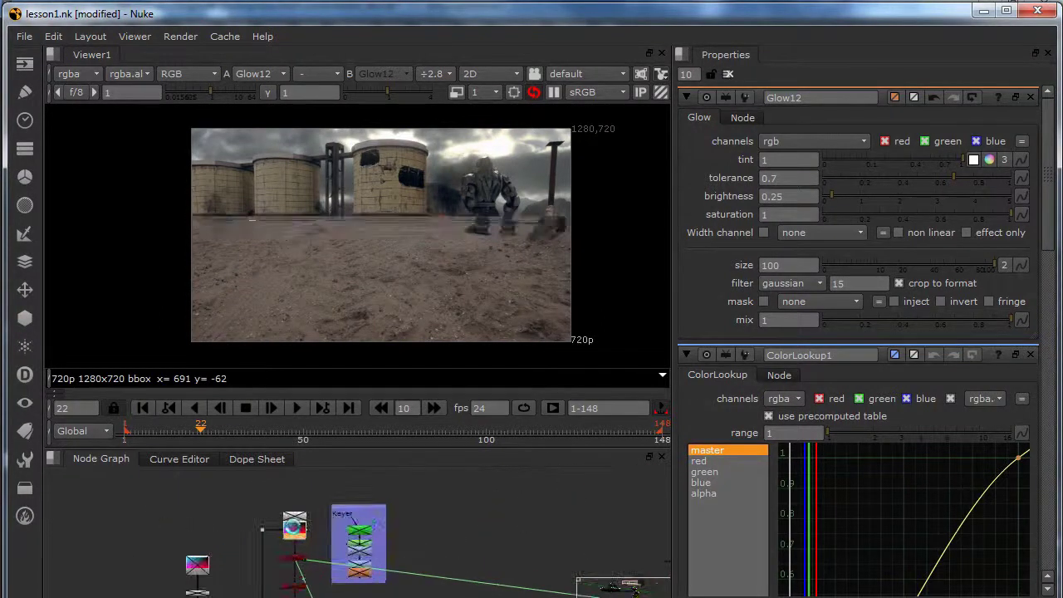
key("1")
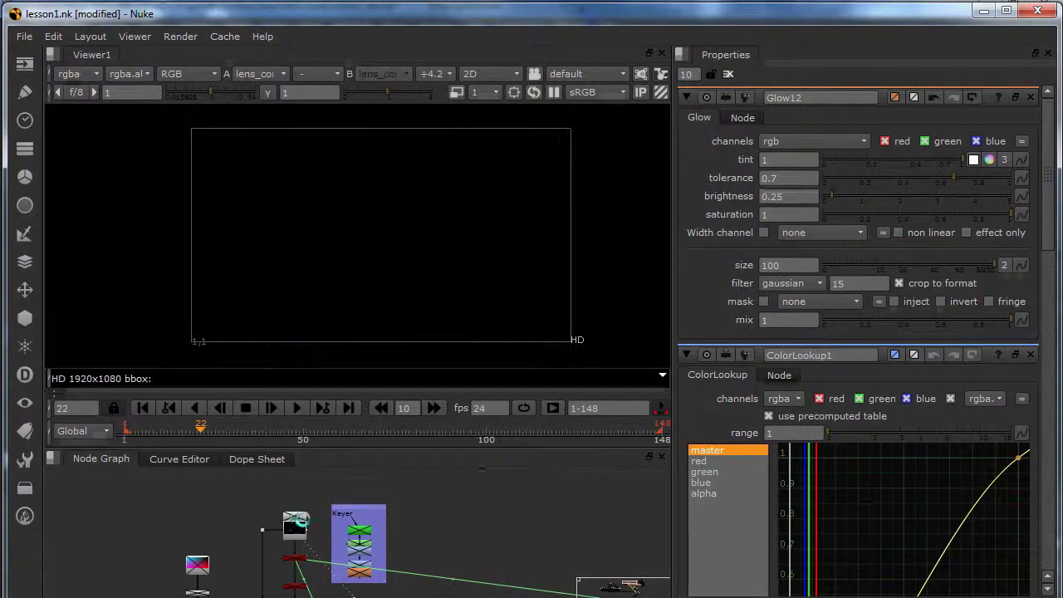
- Re-enable the disabled Read1 and lens-corrected plate nodes, with the plate node moved clear of Read1
scroll(285, 556, "up", 5)
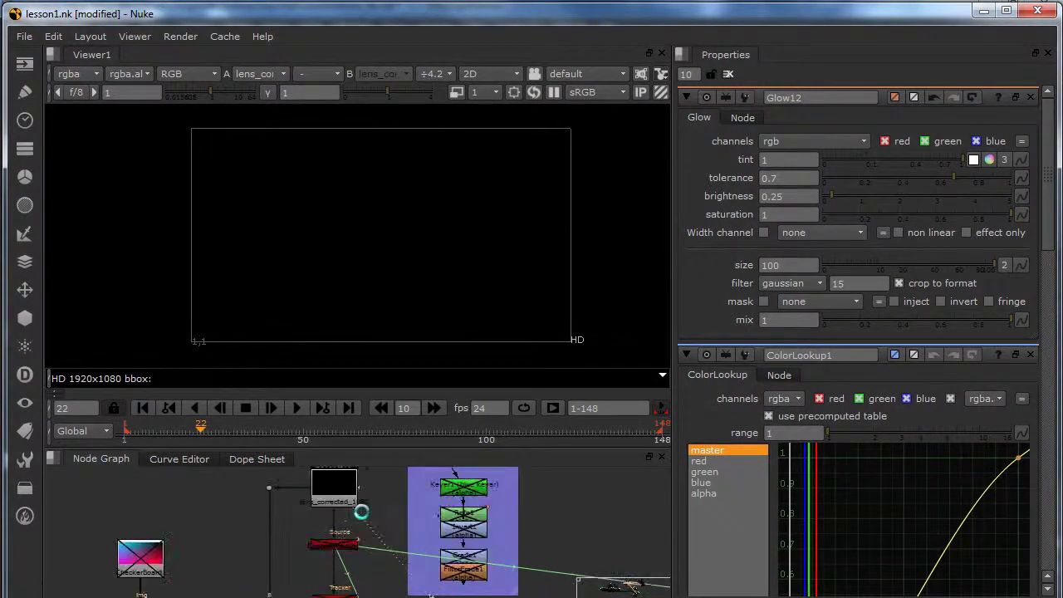
middle_click_drag(351, 503, 353, 533)
left_click_drag(332, 502, 331, 534)
scroll(328, 527, "down", 4)
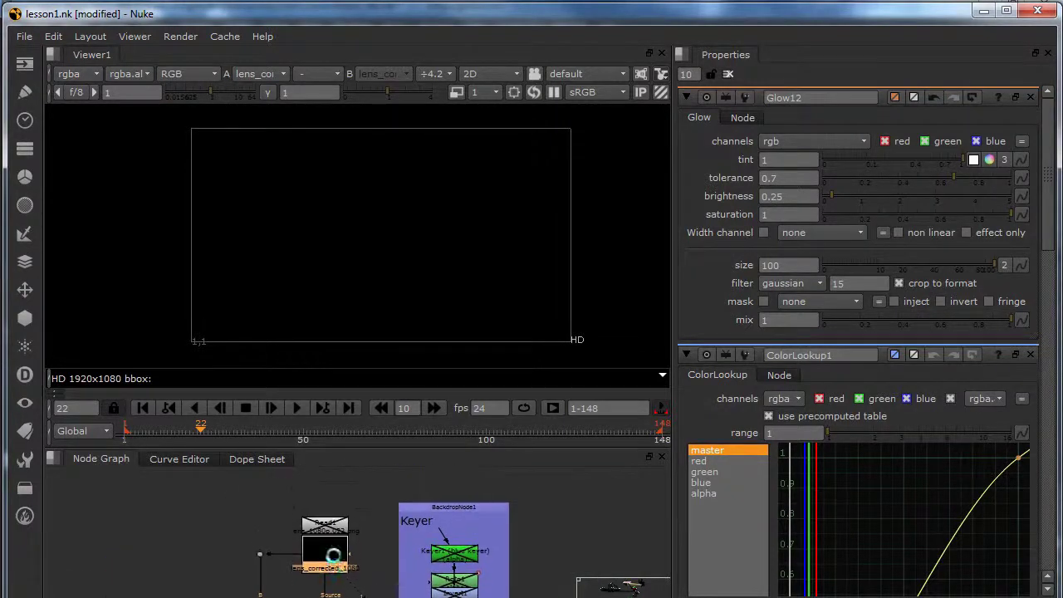
key("d")
left_click(324, 548)
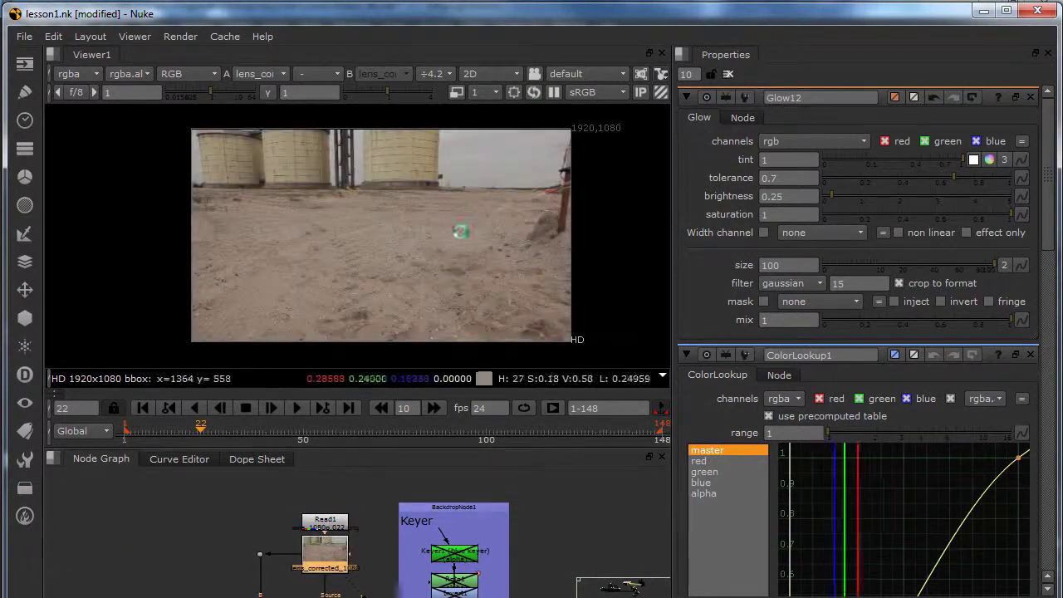
- Go to frame 101 and display the final Glow12 output to compare it with the original plate
left_click(490, 426)
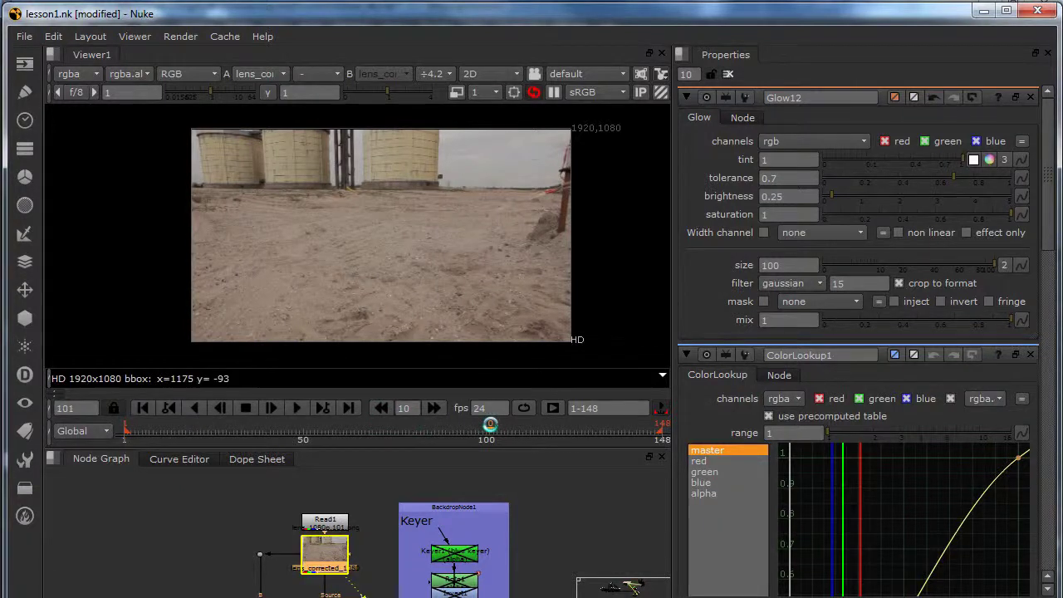
middle_click_drag(530, 520, 470, 442)
scroll(508, 490, "down", 5)
scroll(498, 515, "up", 4)
left_click(494, 519)
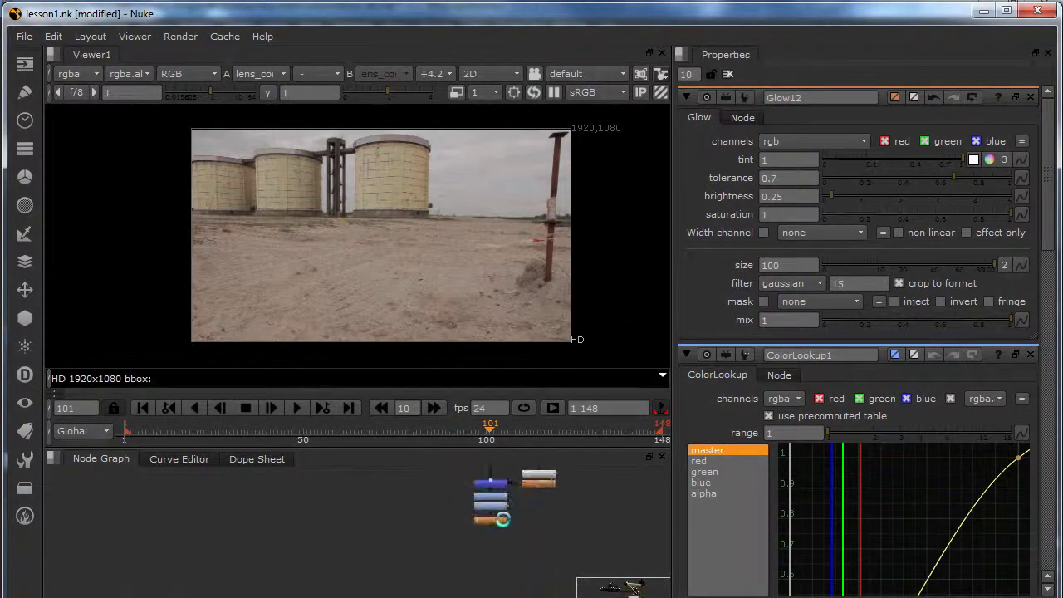
key("1")
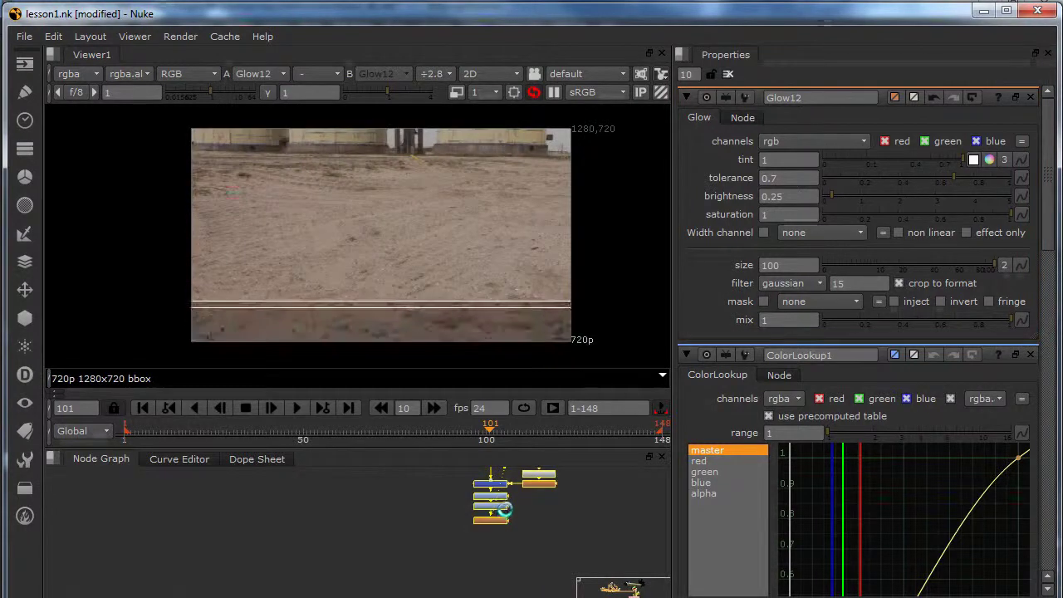
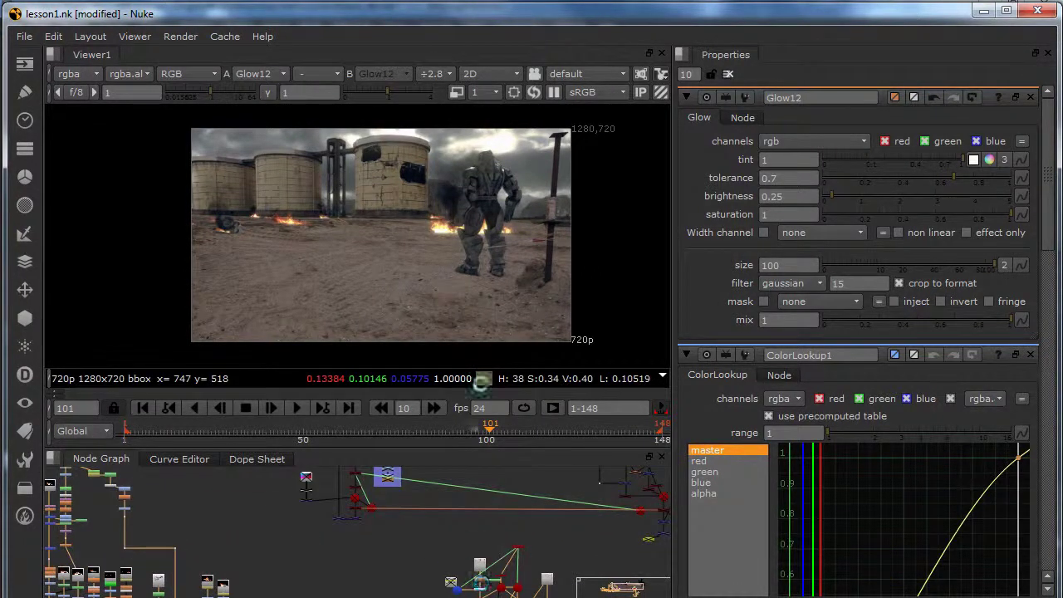
- Examine the finished composite around the robot and fires and review the complete node tree
middle_click_drag(464, 511, 466, 500)
middle_click_drag(440, 221, 410, 216)
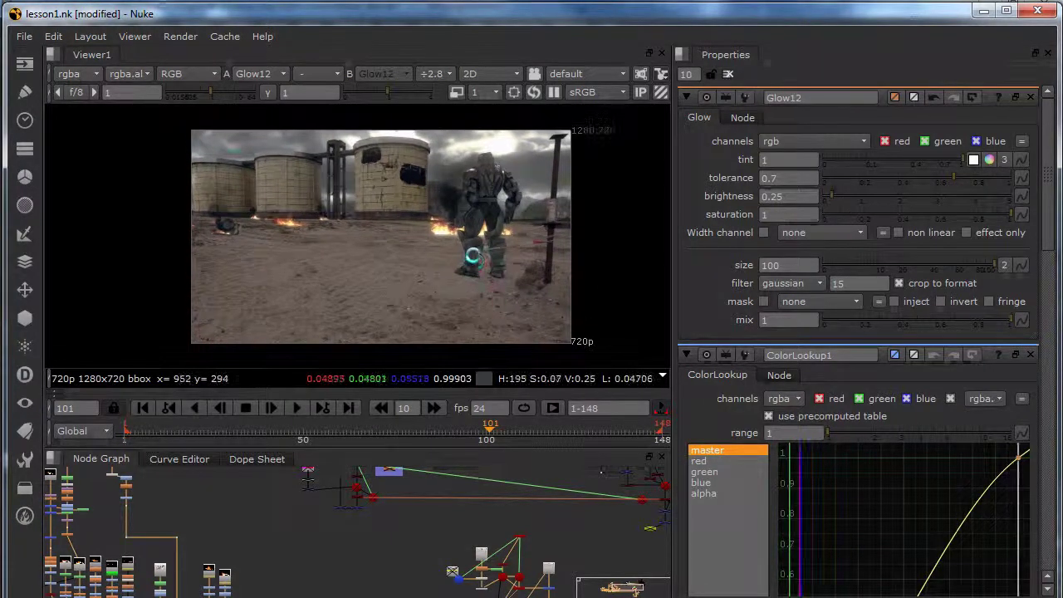
scroll(473, 256, "up", 2)
scroll(489, 251, "down", 1)
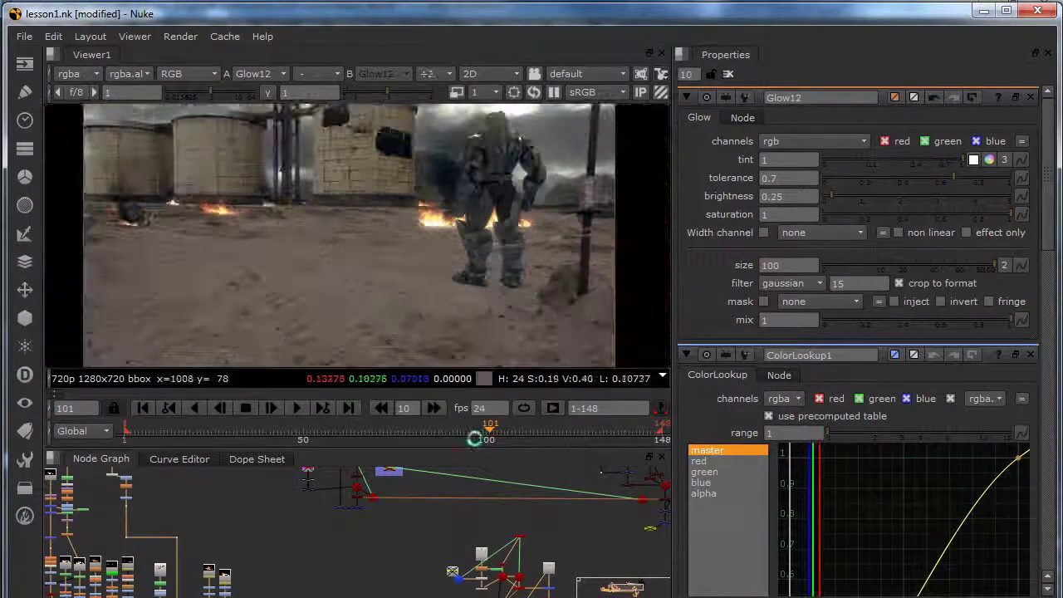
middle_click_drag(453, 513, 374, 455)
scroll(407, 506, "down", 3)
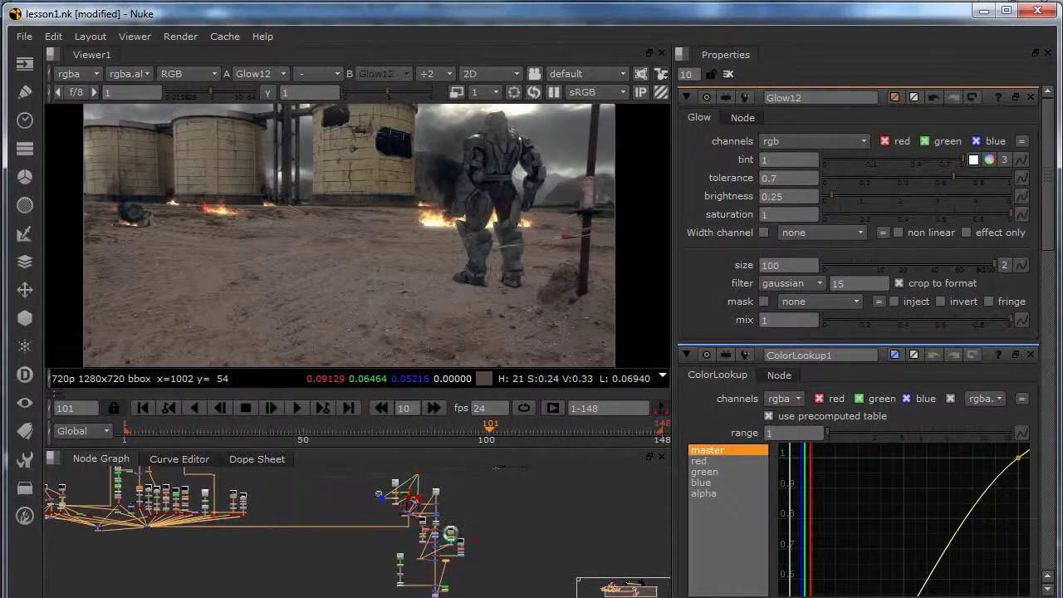
middle_click_drag(449, 534, 470, 492)
scroll(478, 535, "down", 2)
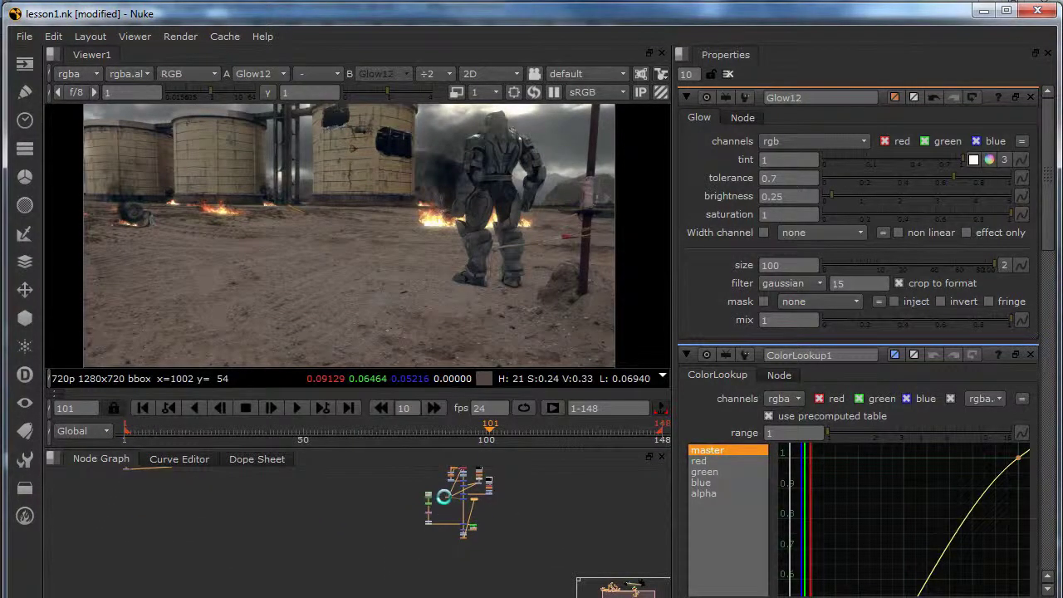